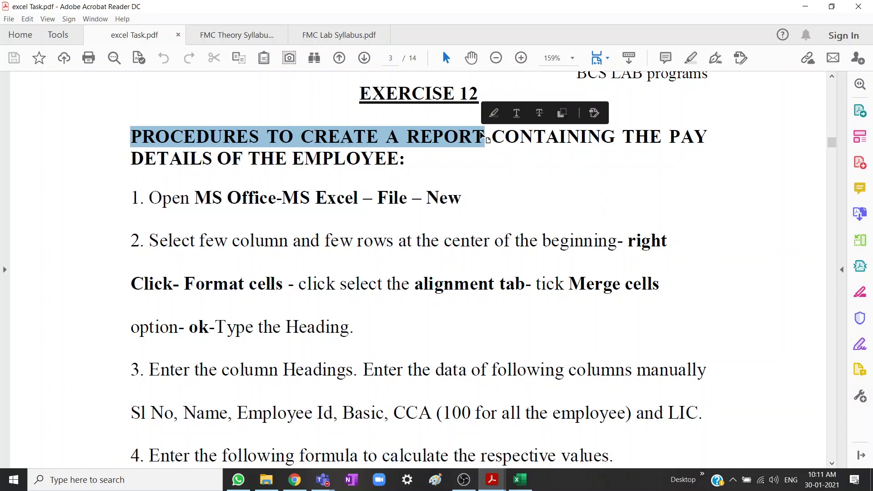
# Switch from the exercise PDF to the practice workbook in Excel and add a new worksheet, zoomed to 140%
pyautogui.moveTo(662, 136); pyautogui.dragTo(404, 157)
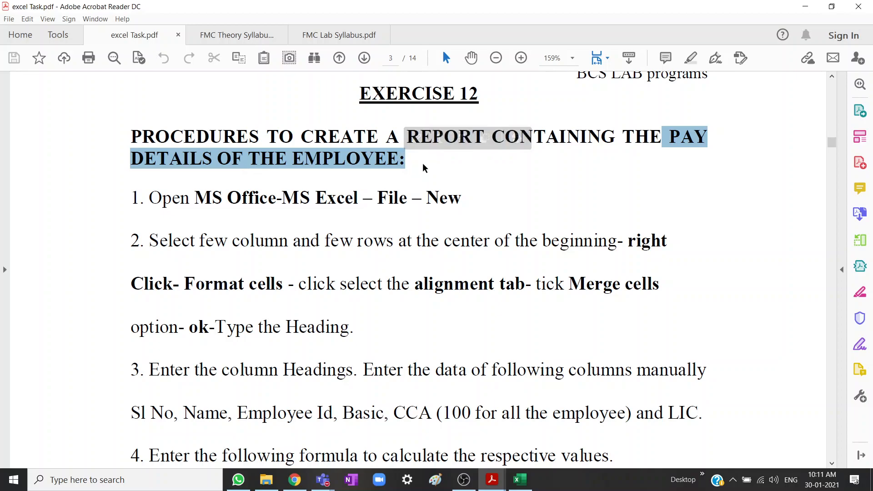
pyautogui.click(424, 168)
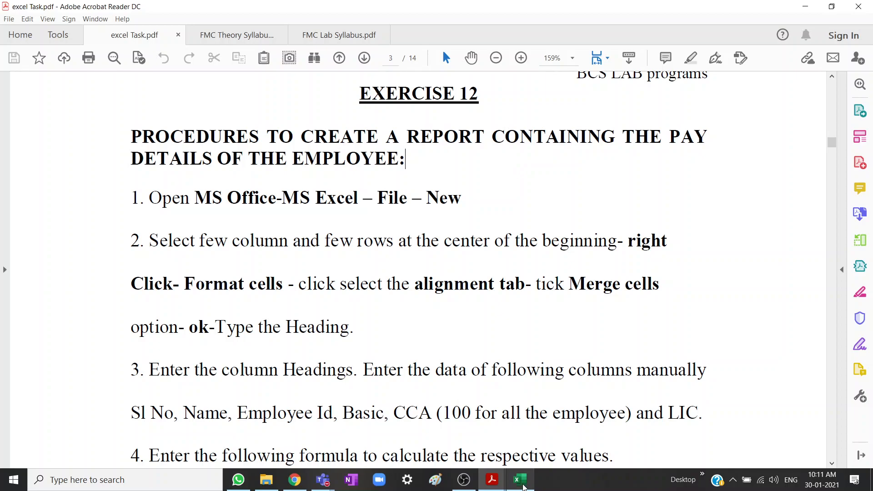
pyautogui.click(520, 482)
pyautogui.click(247, 340)
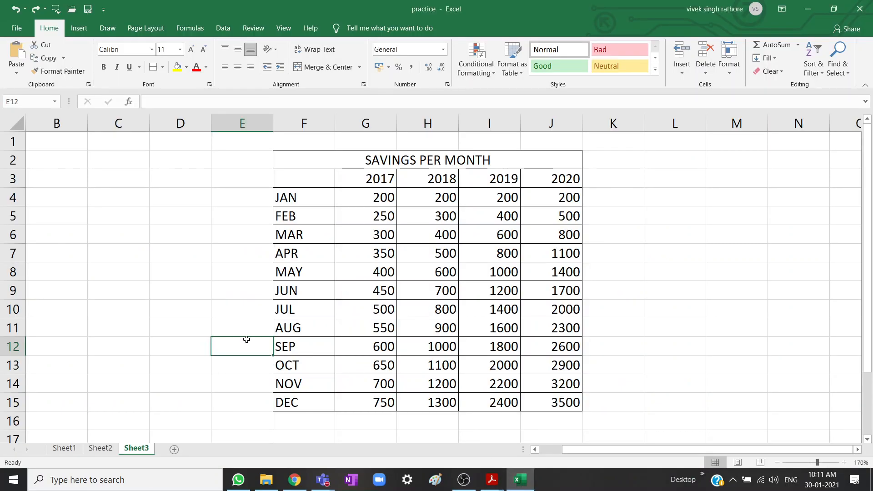
pyautogui.click(162, 304)
pyautogui.click(177, 452)
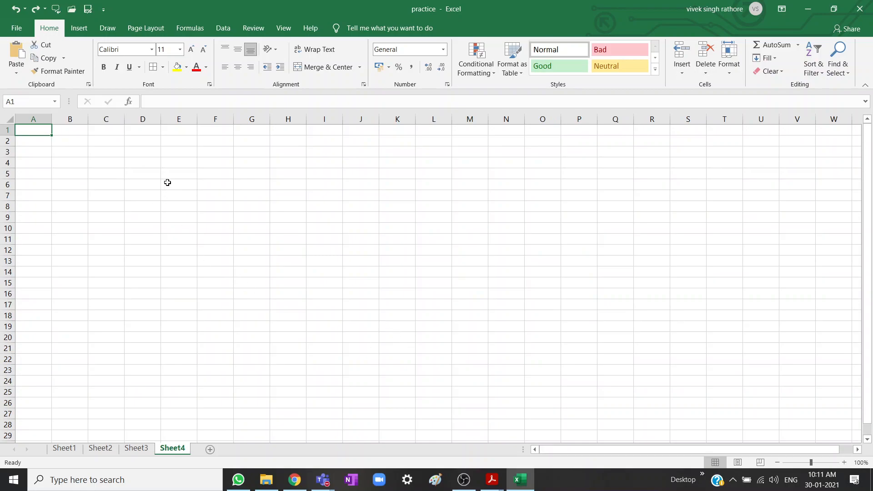
pyautogui.click(146, 165)
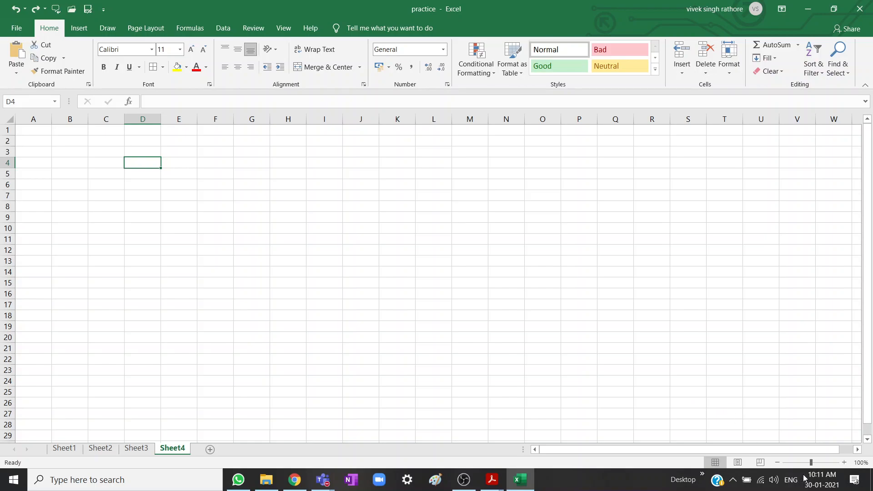
pyautogui.click(845, 463)
pyautogui.click(844, 462)
pyautogui.click(844, 463)
pyautogui.click(844, 462)
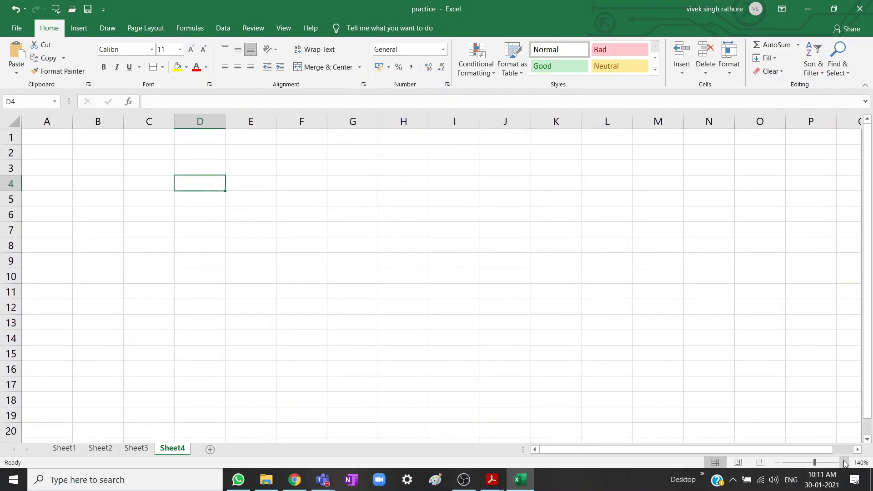
# Recheck the Exercise 12 title in the excel Task PDF, then enter the heading S.No in cell D4 of the new Excel sheet
pyautogui.click(489, 479)
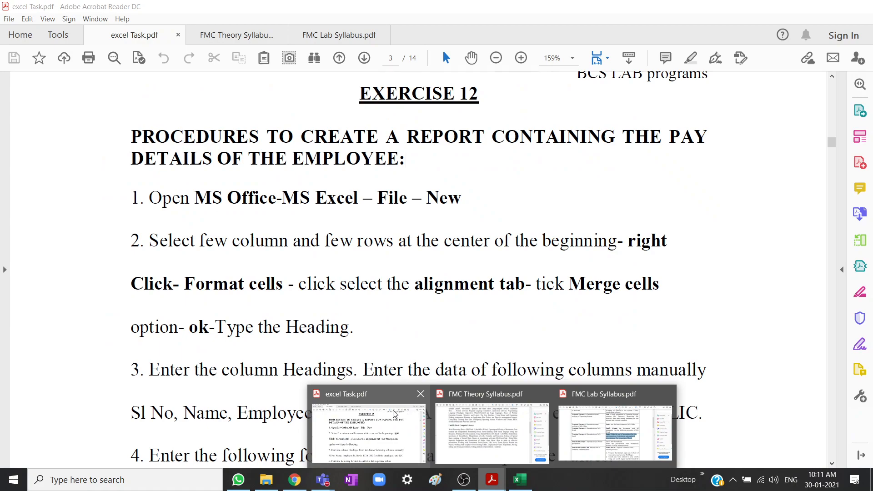
pyautogui.click(394, 414)
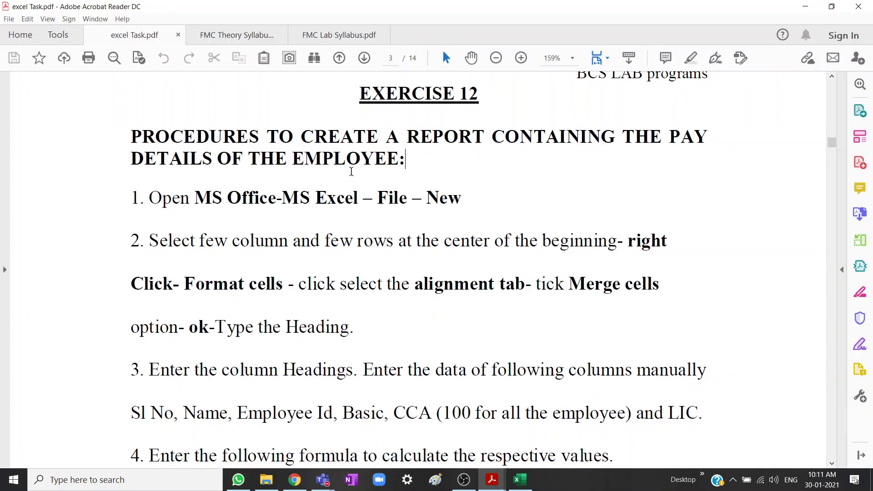
pyautogui.click(521, 479)
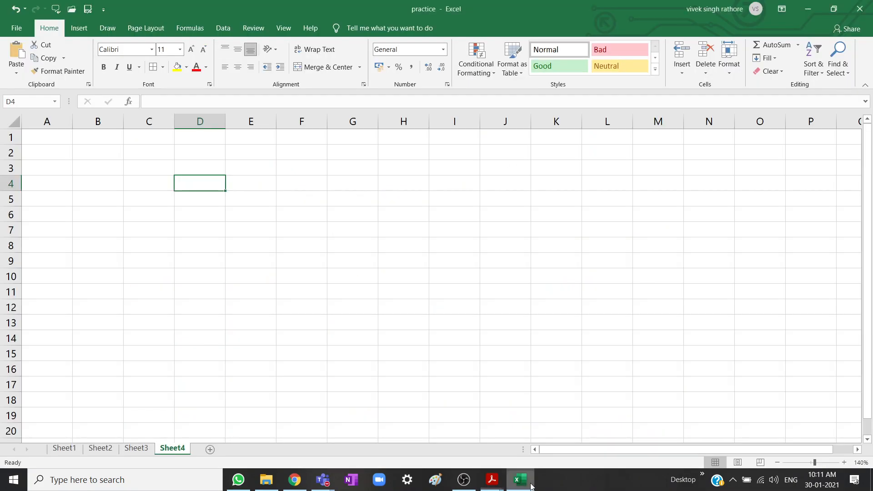
pyautogui.click(280, 201)
pyautogui.click(187, 185)
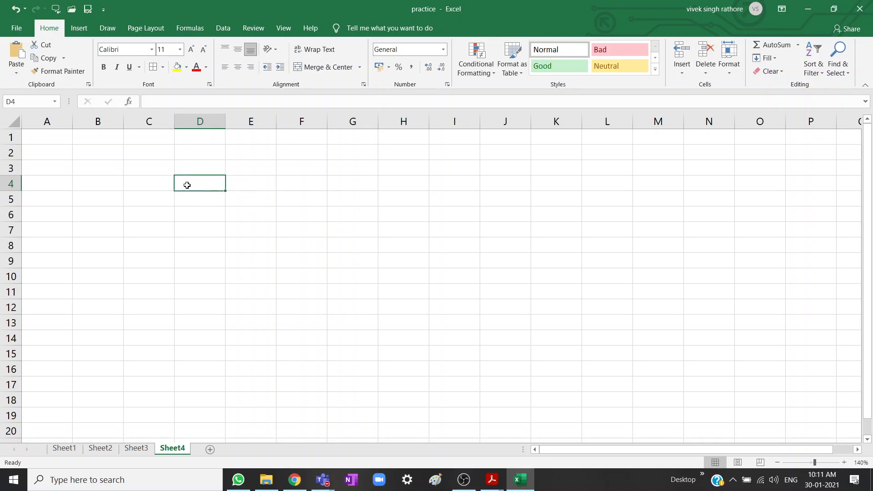
pyautogui.write('S.')
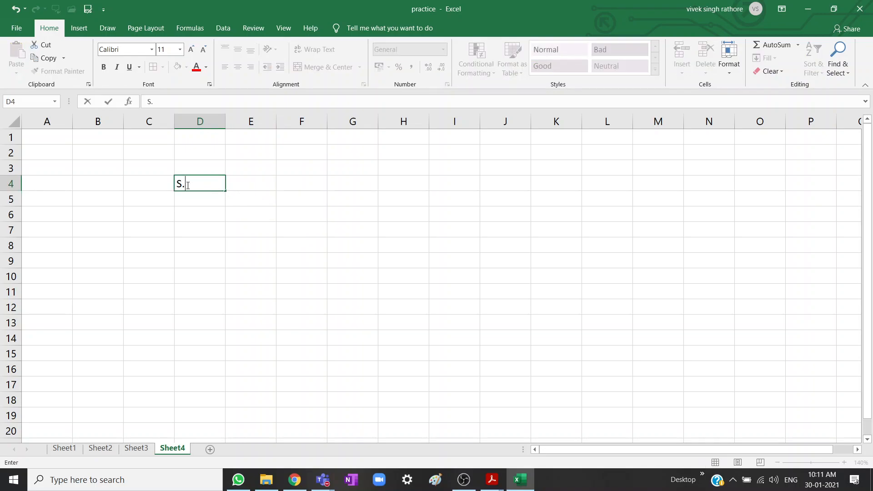
pyautogui.write('n')
pyautogui.press('BackSpace')
pyautogui.write('No')
pyautogui.click(242, 213)
# Enter the heading STUDENT NAME in cell E4 and widen column E to fit it
pyautogui.click(259, 184)
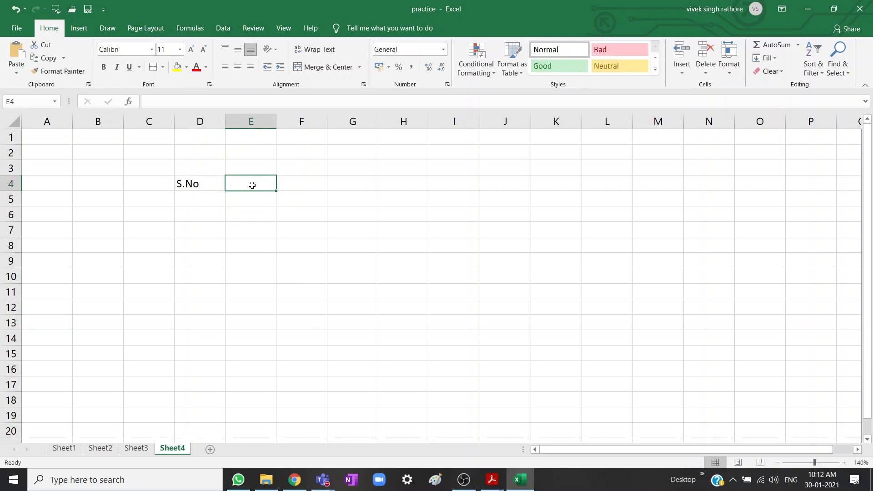
pyautogui.write('STUDENT NAME')
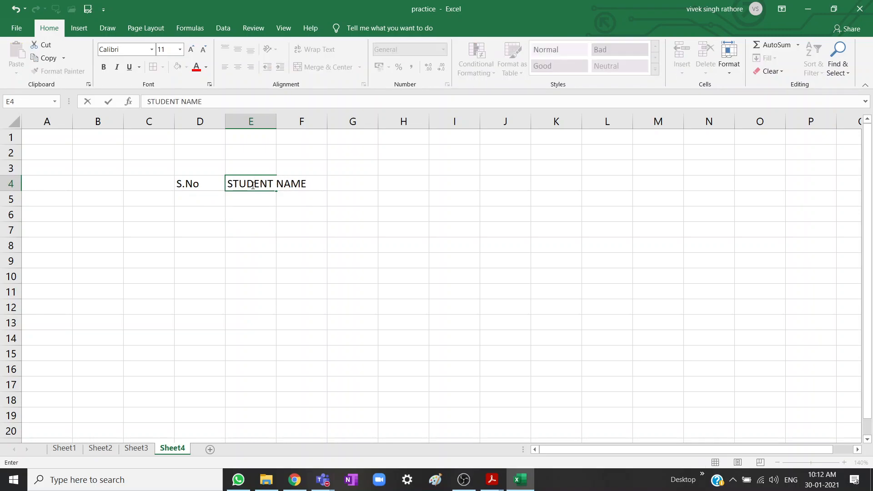
pyautogui.click(289, 259)
pyautogui.moveTo(278, 121); pyautogui.dragTo(310, 121)
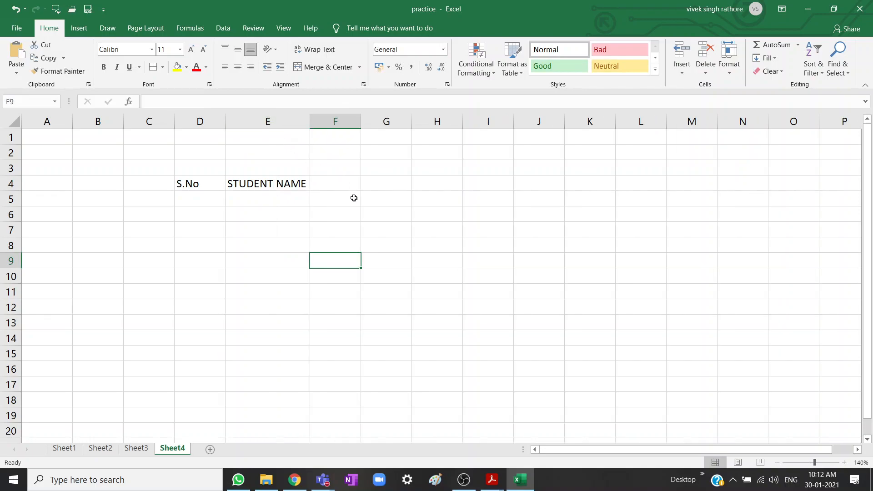
# Enter the headings STUDIES in F4 and MOBILE RECHARGE in G4, and fit column G to its text
pyautogui.click(349, 184)
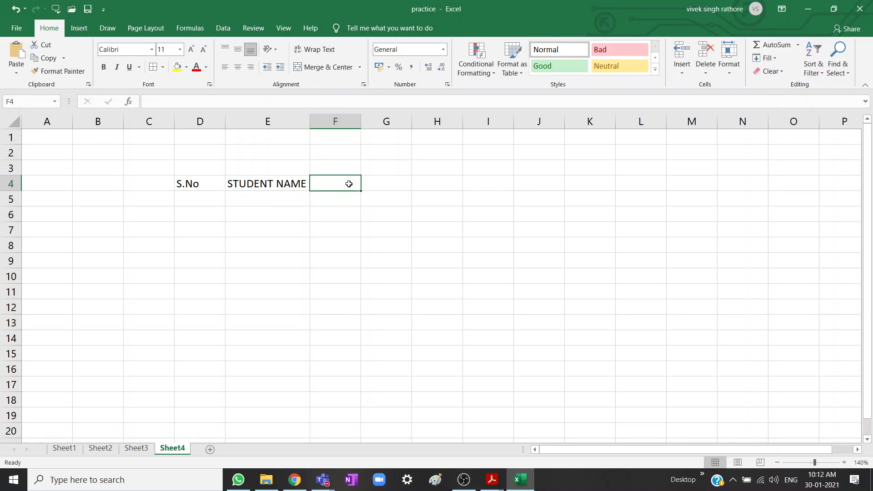
pyautogui.write('STUD')
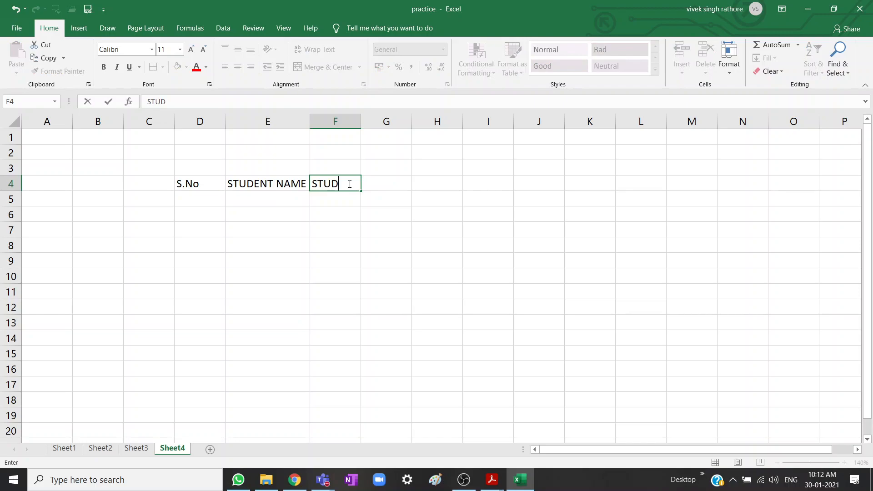
pyautogui.write('IES')
pyautogui.click(410, 185)
pyautogui.write('MO')
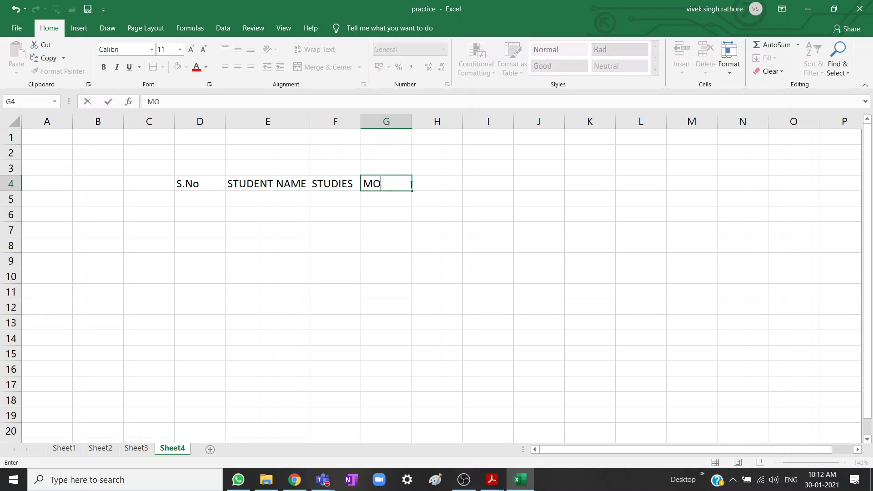
pyautogui.write('BILE RECHARGE')
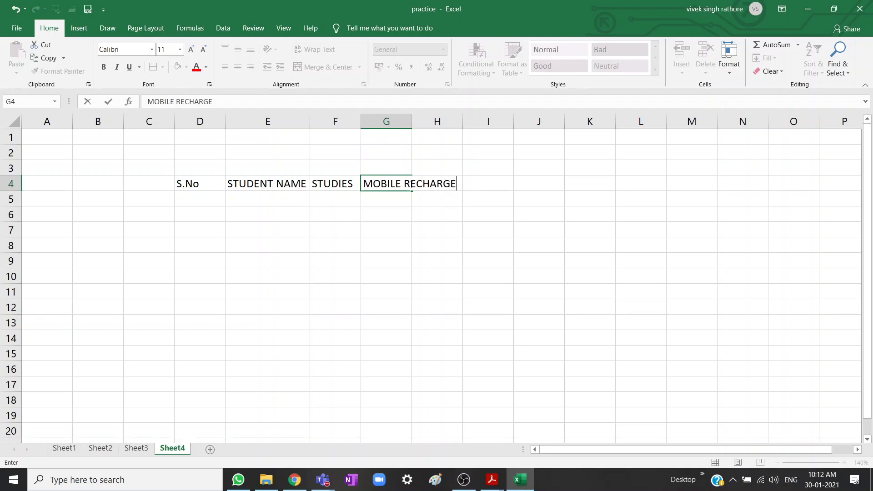
pyautogui.click(409, 243)
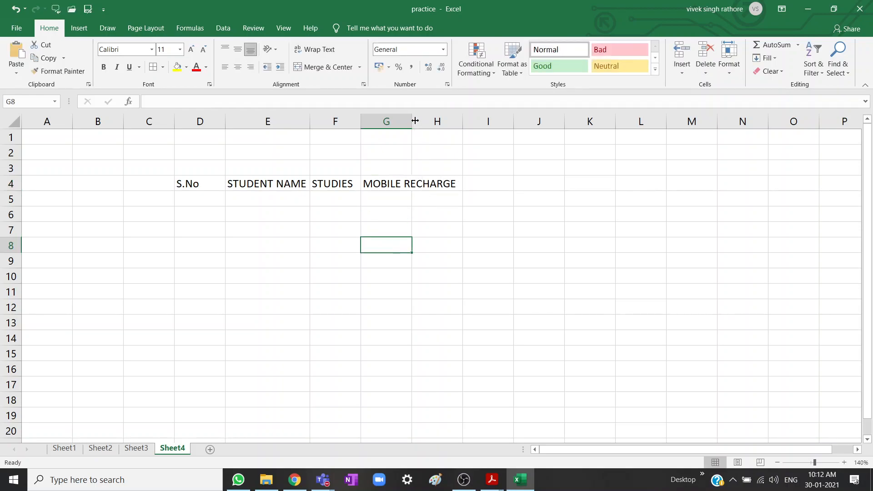
pyautogui.doubleClick(412, 121)
# Enter the heading PETROL in cell H4
pyautogui.click(495, 185)
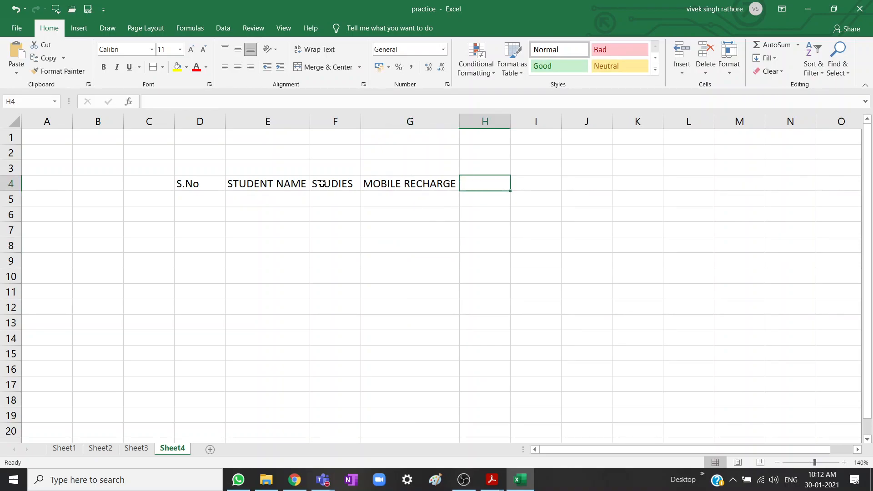
pyautogui.write('PETROL')
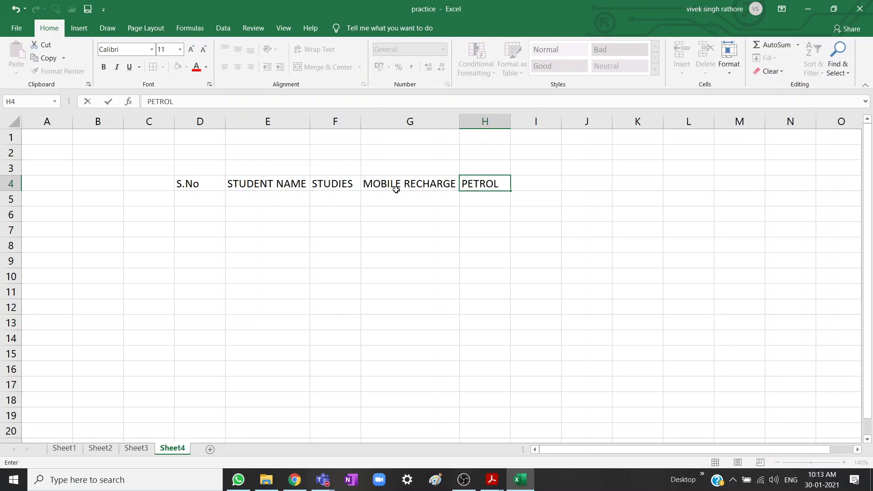
pyautogui.click(513, 271)
# Enter the heading NASHTA PANI in cell I4 and fit column I to its text
pyautogui.click(538, 181)
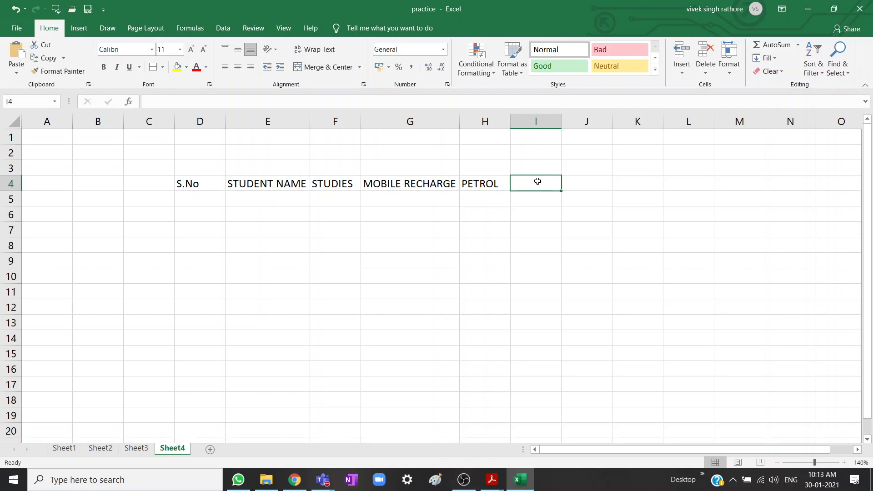
pyautogui.write('NASHTA')
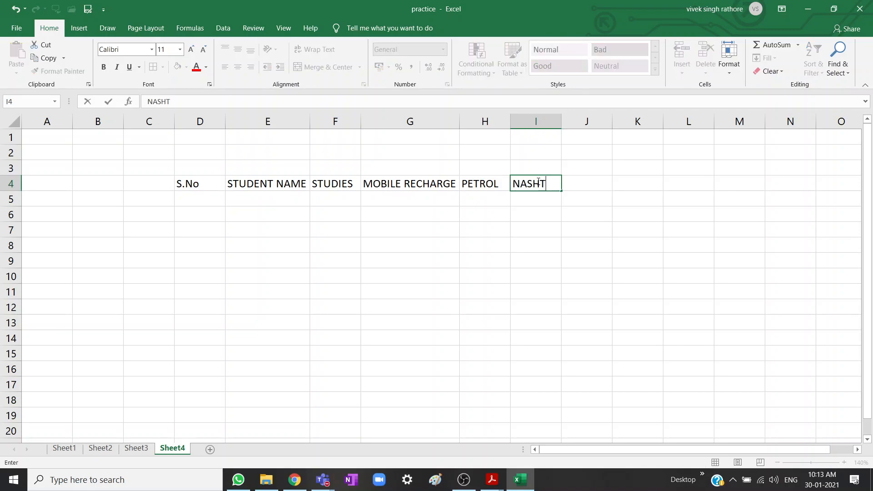
pyautogui.press('BackSpace')
pyautogui.write('A PANI')
pyautogui.click(571, 265)
pyautogui.doubleClick(562, 119)
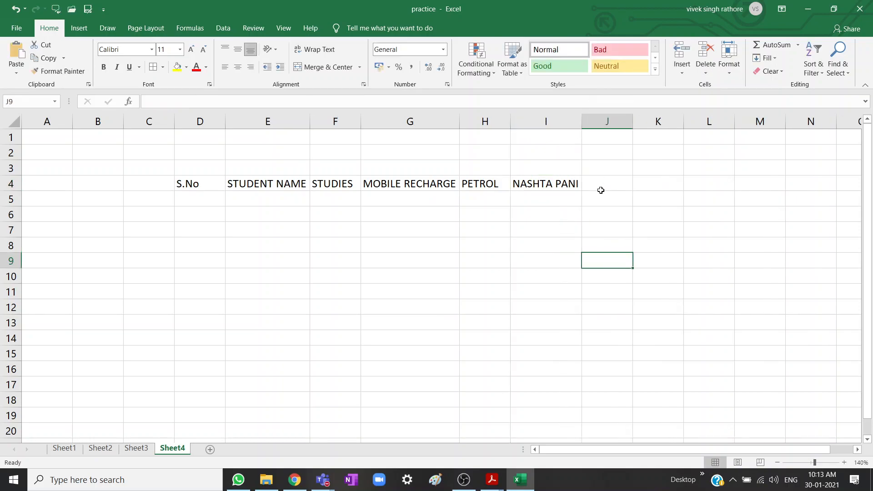
# Enter the heading ONLINE SHOPPING in cell J4 and fit column J to its text
pyautogui.click(605, 184)
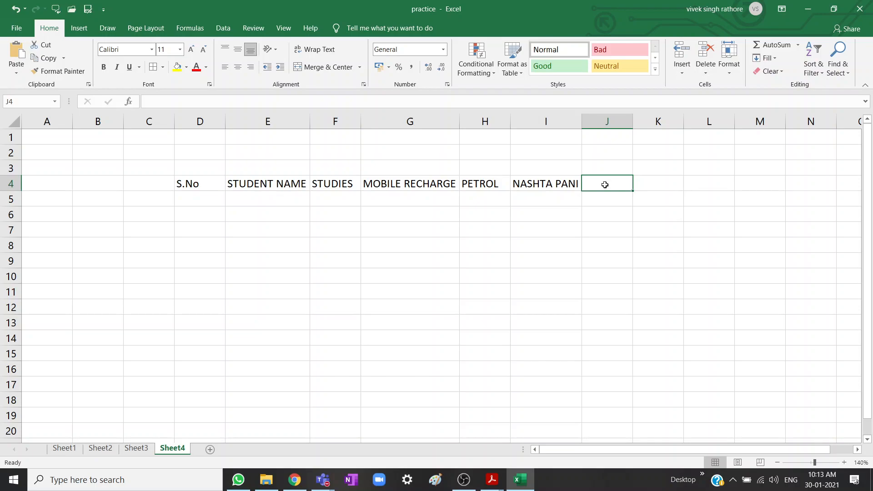
pyautogui.write('ONLINE')
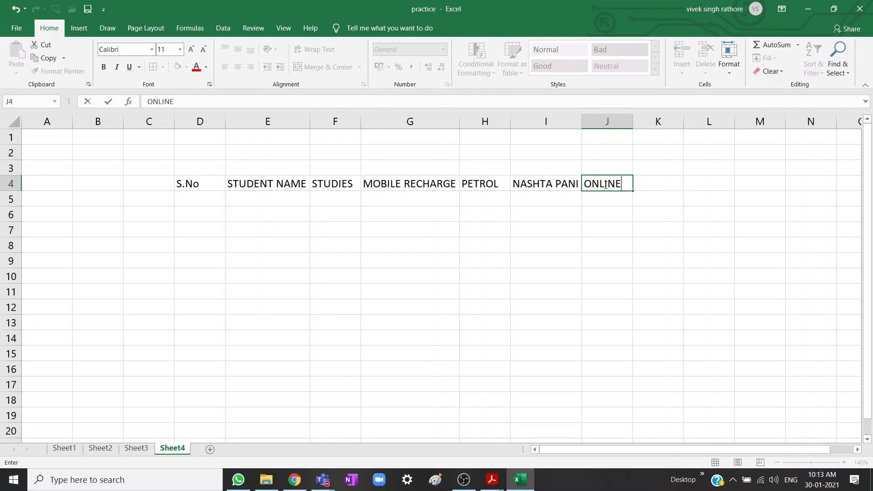
pyautogui.write(' SHOPPING')
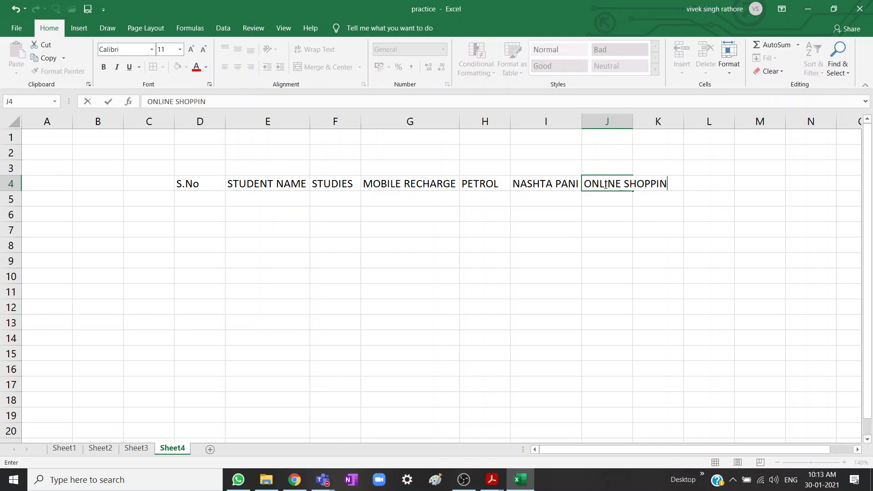
pyautogui.click(659, 215)
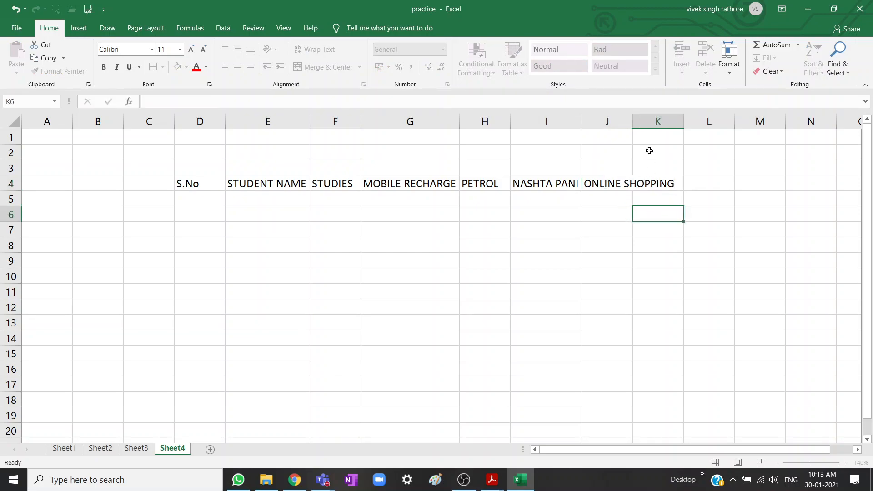
pyautogui.doubleClick(633, 122)
# Enter the heading HAIR CUTTING in cell K4 and fit column K to its text
pyautogui.click(699, 183)
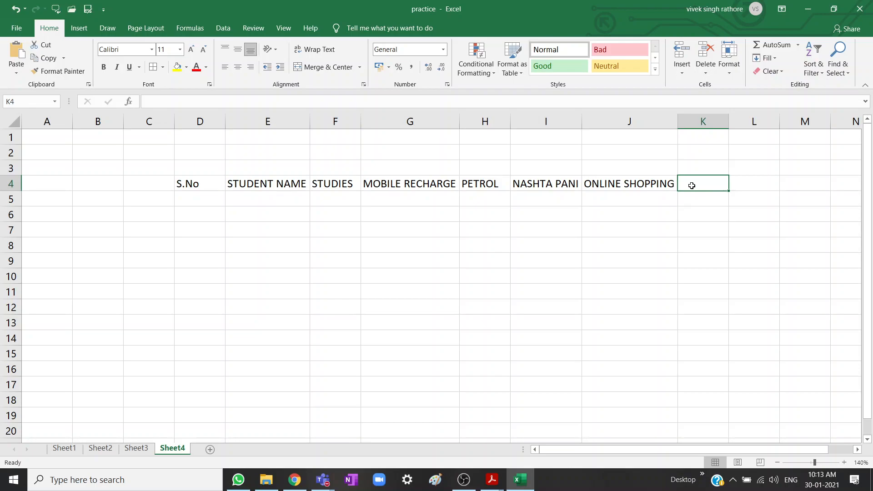
pyautogui.write('HAIR CUTTING')
pyautogui.click(731, 243)
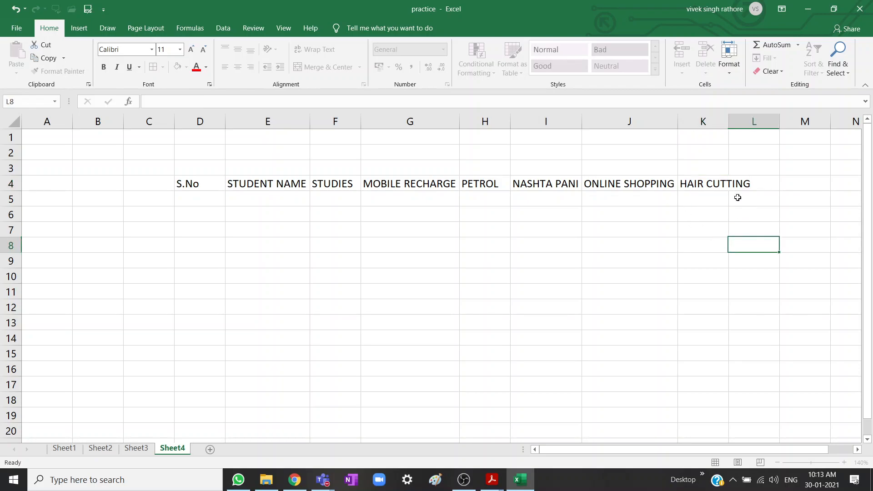
pyautogui.doubleClick(730, 124)
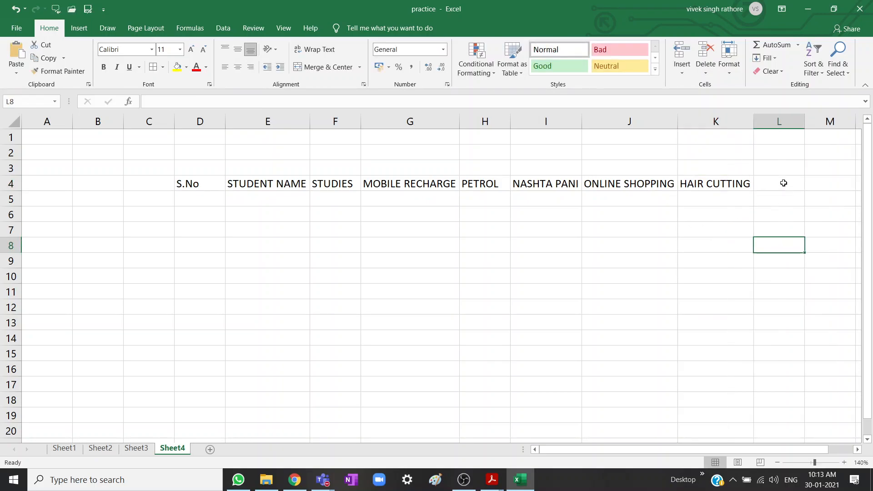
# Enter the heading BEAUTY PARLOUR in cell L4
pyautogui.click(784, 183)
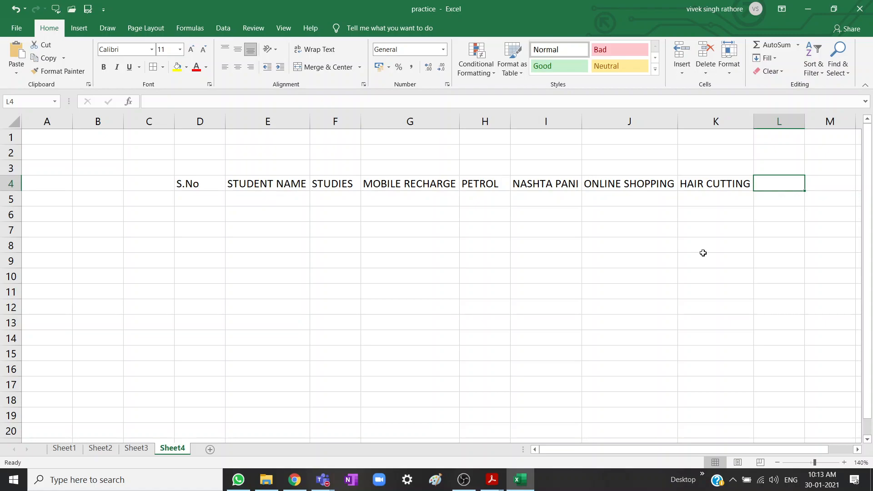
pyautogui.write('B')
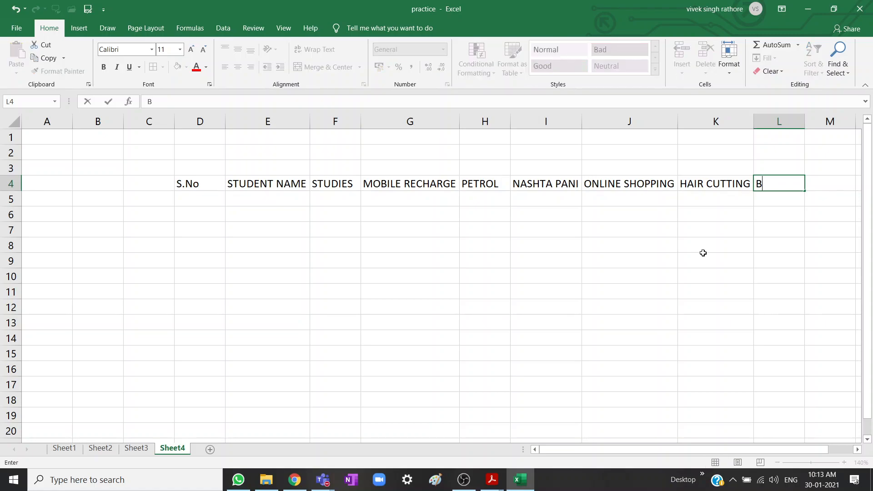
pyautogui.write('EAUTY PAR')
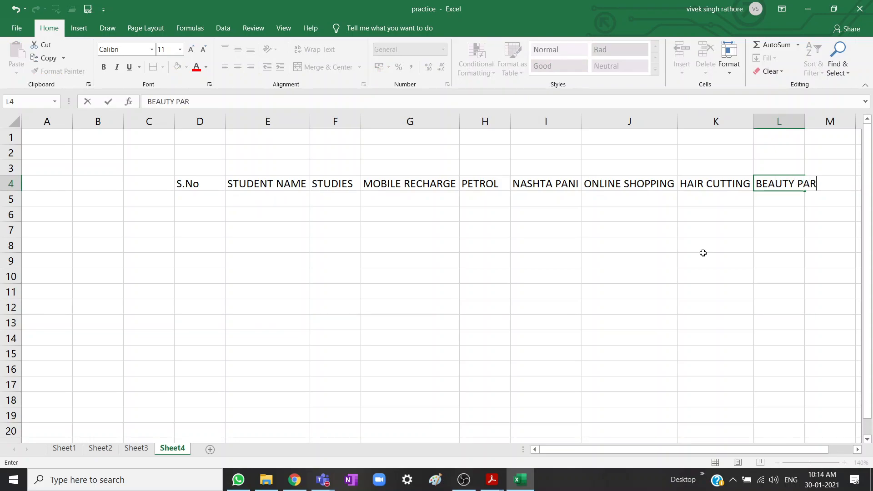
pyautogui.write('LOUR')
pyautogui.click(779, 259)
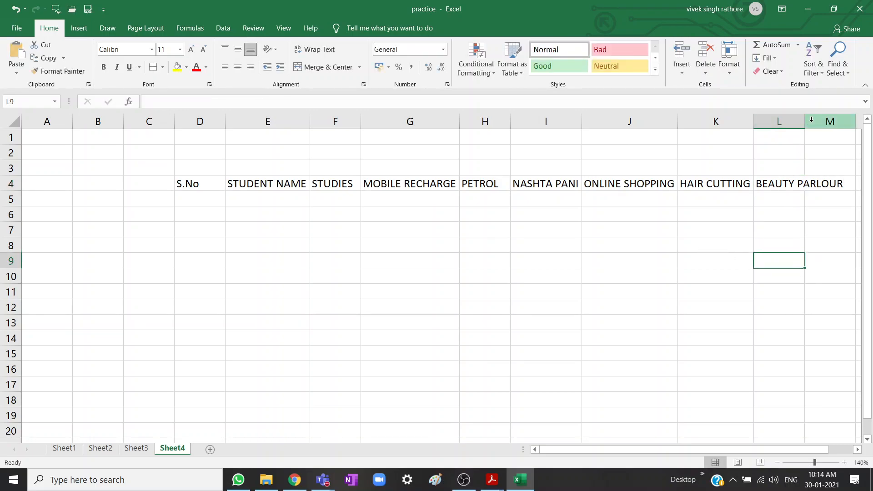
# Fit column L to the width of its BEAUTY PARLOUR heading
pyautogui.doubleClick(803, 122)
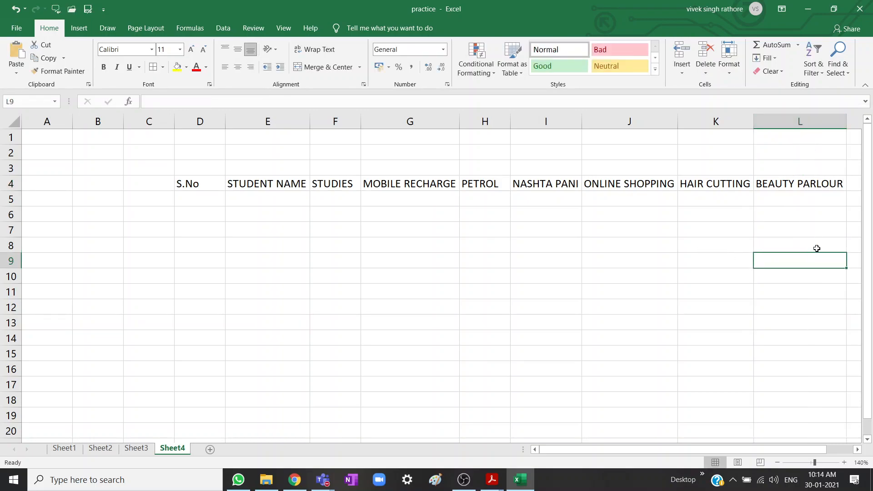
pyautogui.moveTo(575, 450); pyautogui.dragTo(622, 449)
pyautogui.click(476, 255)
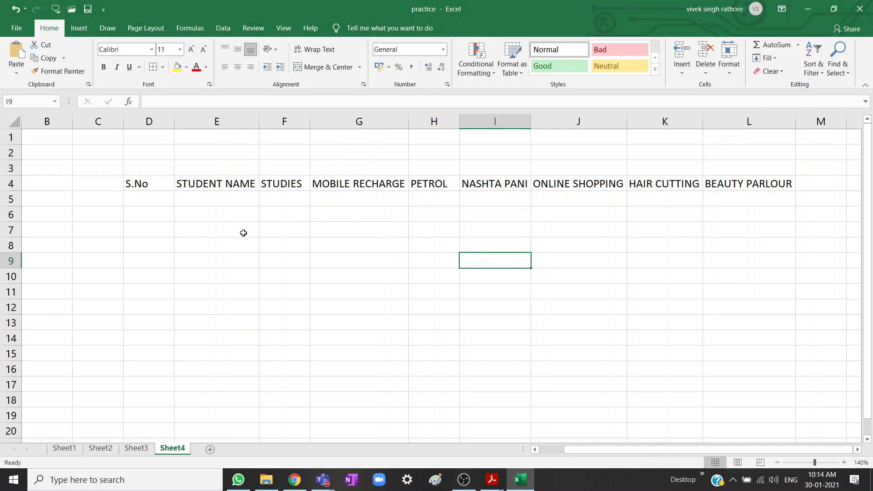
# Enter serial number 1 in cell D5 and the student's name in cell E5
pyautogui.click(211, 262)
pyautogui.click(158, 208)
pyautogui.click(158, 200)
pyautogui.write('1')
pyautogui.click(201, 256)
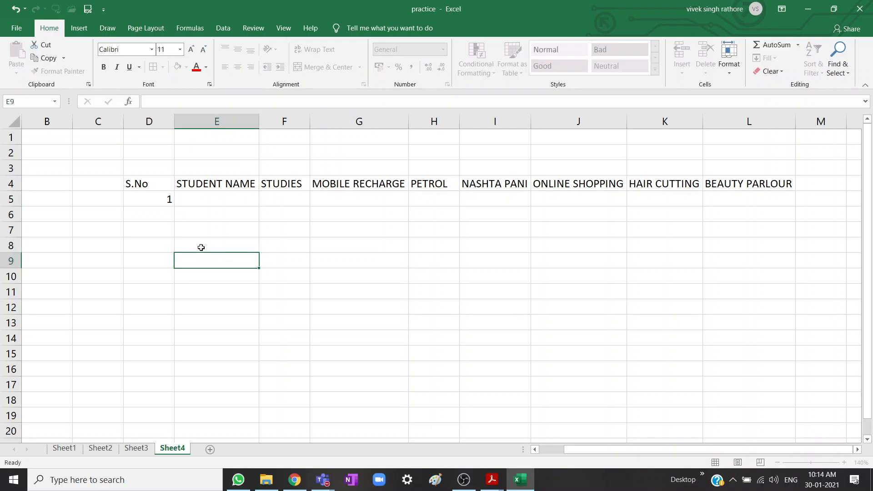
pyautogui.click(211, 202)
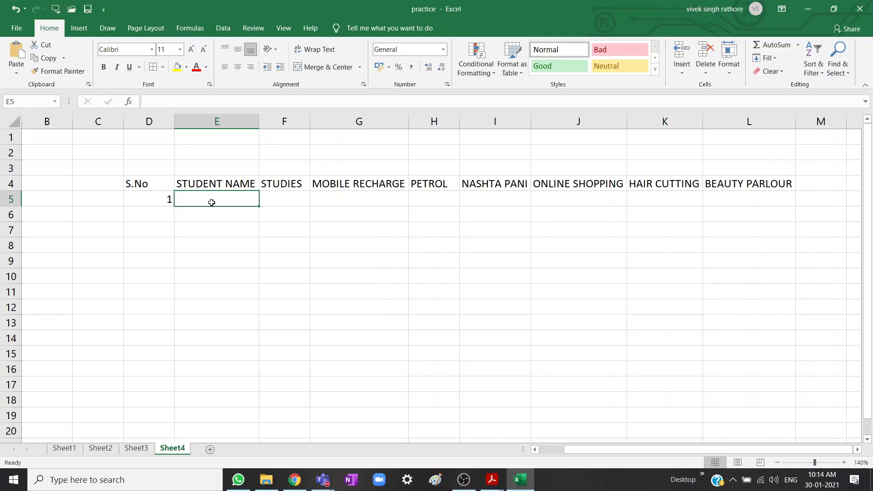
pyautogui.write('PRAVEEN')
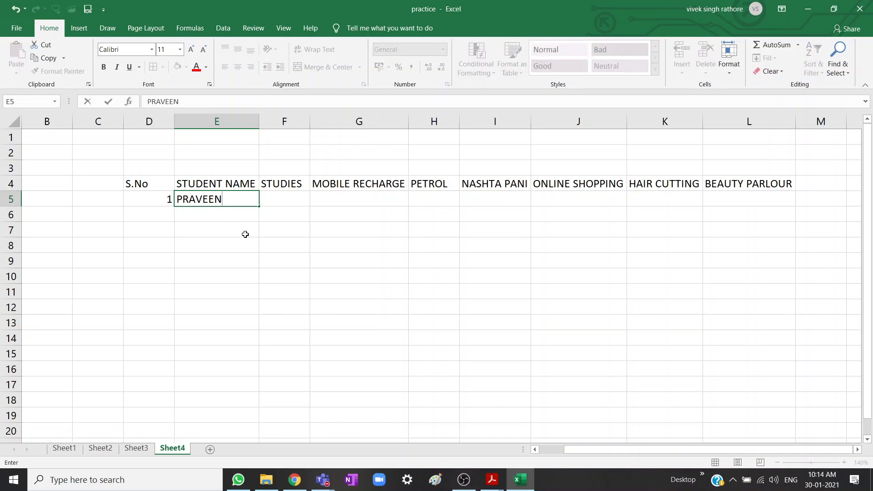
pyautogui.click(263, 259)
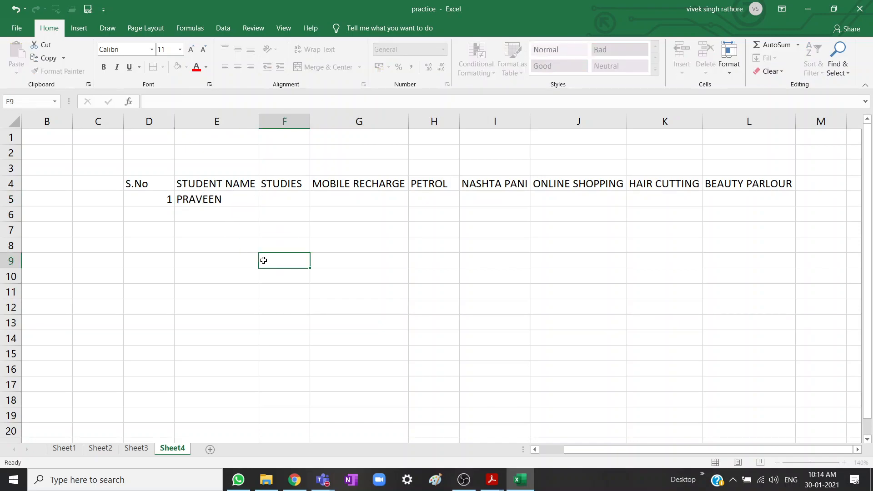
# Fill the first student's expenses with 100 for STUDIES in F5, 120 for MOBILE RECHARGE in G5 and 200 for PETROL in H5
pyautogui.click(280, 199)
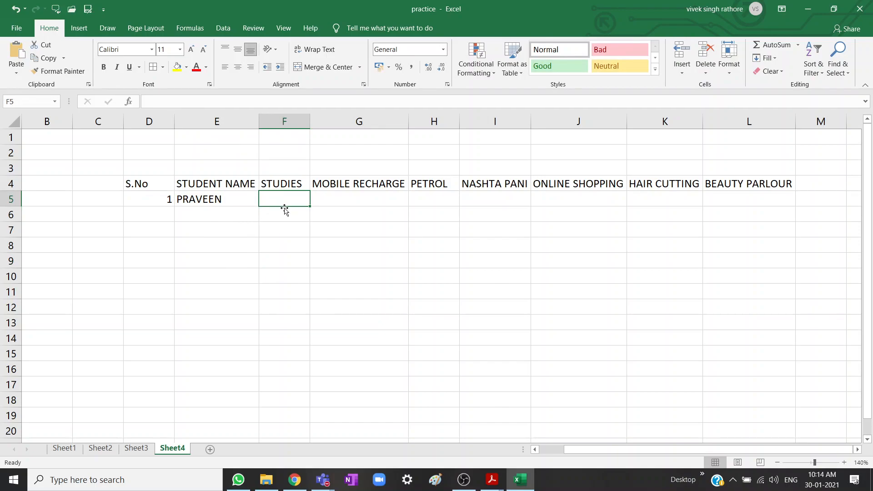
pyautogui.write('100')
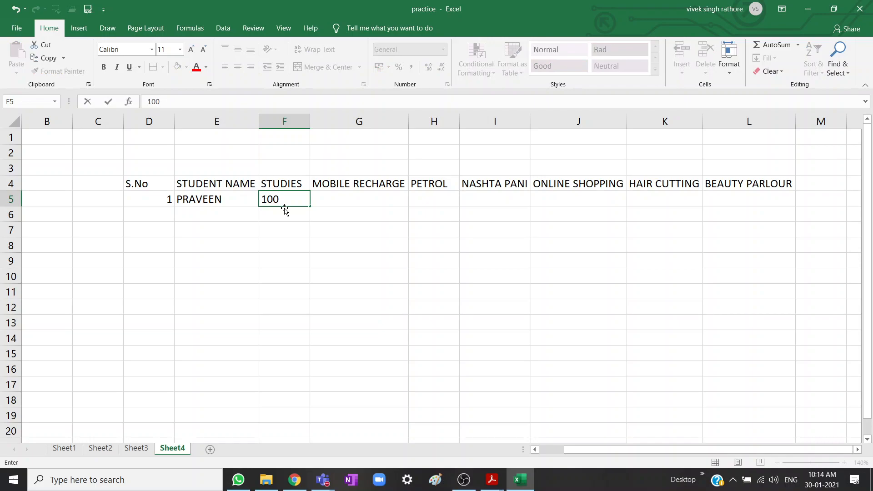
pyautogui.press('Tab')
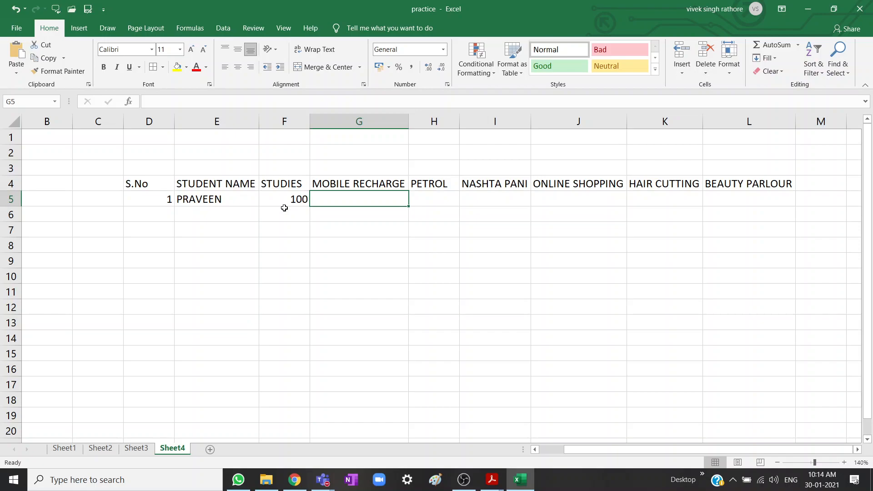
pyautogui.write('1')
pyautogui.write('20')
pyautogui.press('Tab')
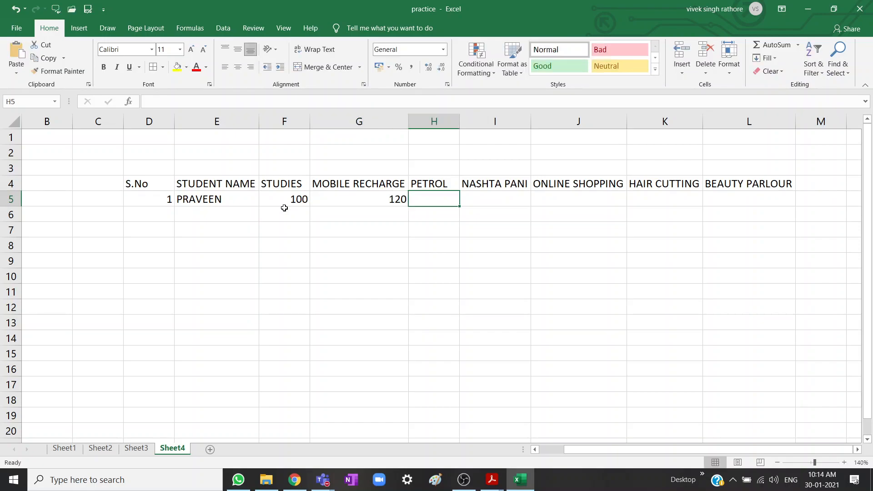
pyautogui.write('200')
pyautogui.press('Tab')
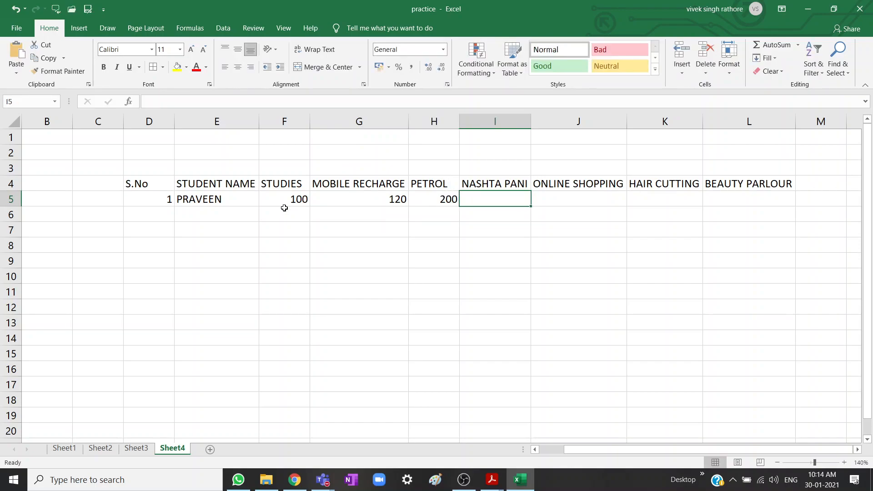
# Enter the remaining expenses in row 5: 100 for NASHTA PANI, 300 for ONLINE SHOPPING, 100 for HAIR CUTTING and 0 for BEAUTY PARLOUR
pyautogui.write('100')
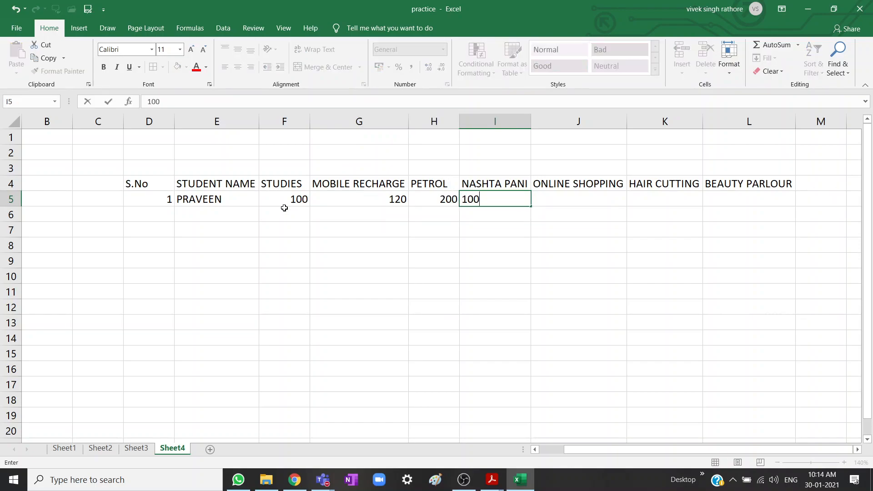
pyautogui.press('Tab')
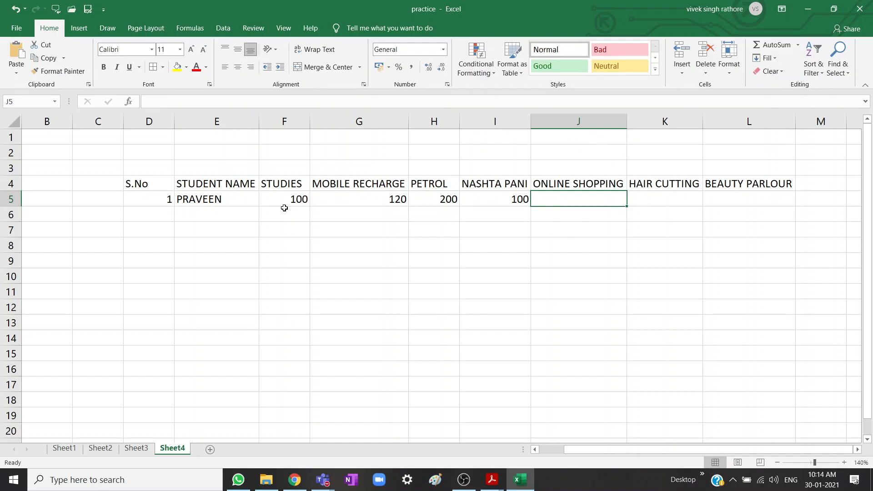
pyautogui.write('300')
pyautogui.press('Tab')
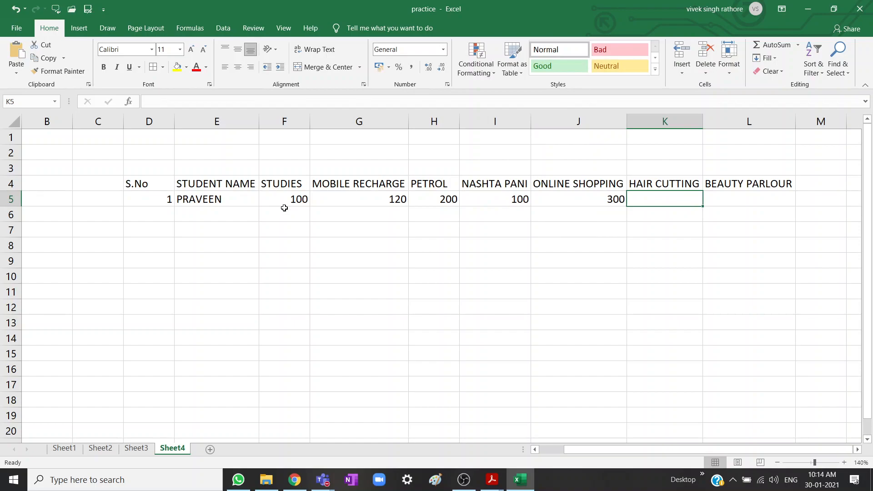
pyautogui.write('100')
pyautogui.press('Tab')
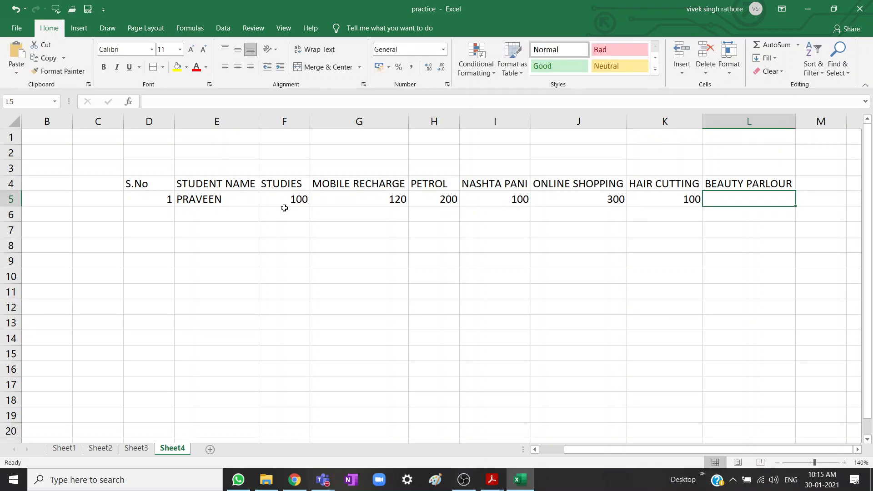
pyautogui.write('0')
pyautogui.click(565, 317)
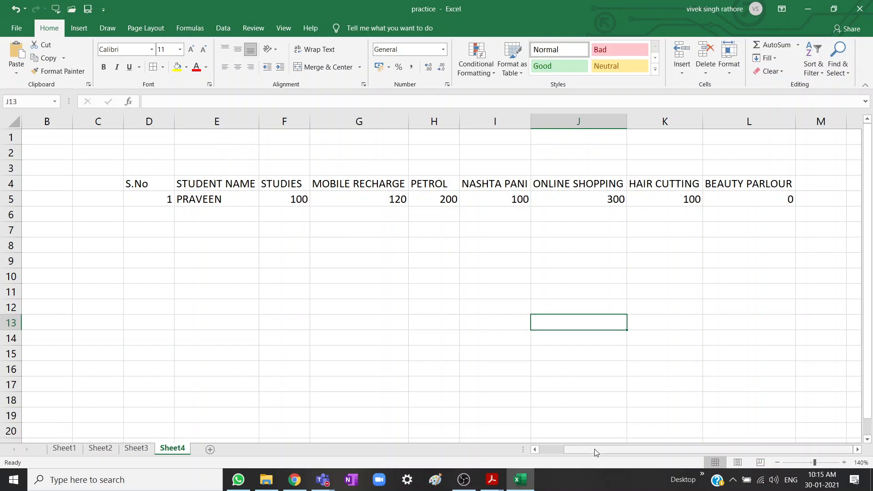
# Enter the heading TOTAL INCOME in cell M4 and fit column M to its text
pyautogui.click(815, 187)
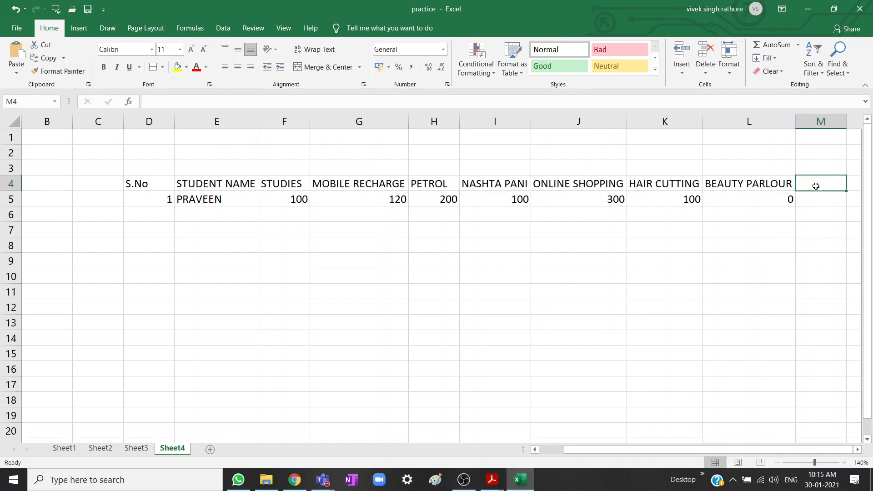
pyautogui.write('TOTAL')
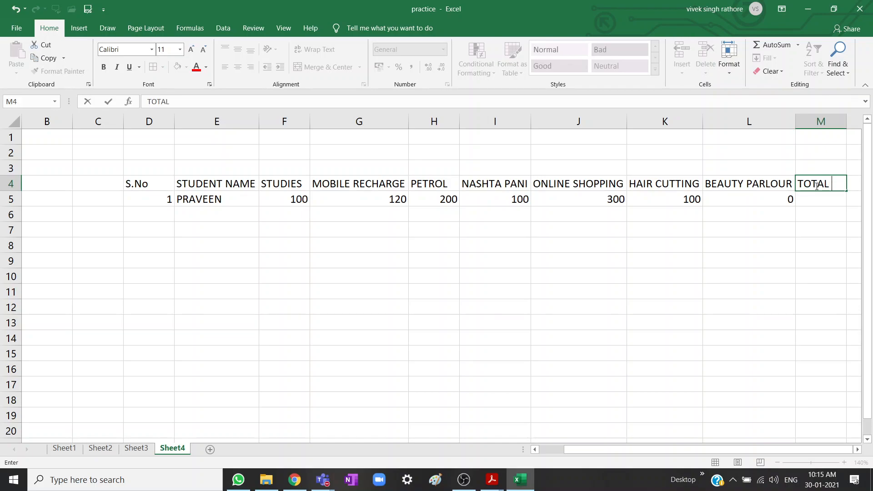
pyautogui.write(' INCOME')
pyautogui.click(772, 304)
pyautogui.moveTo(650, 450); pyautogui.dragTo(712, 454)
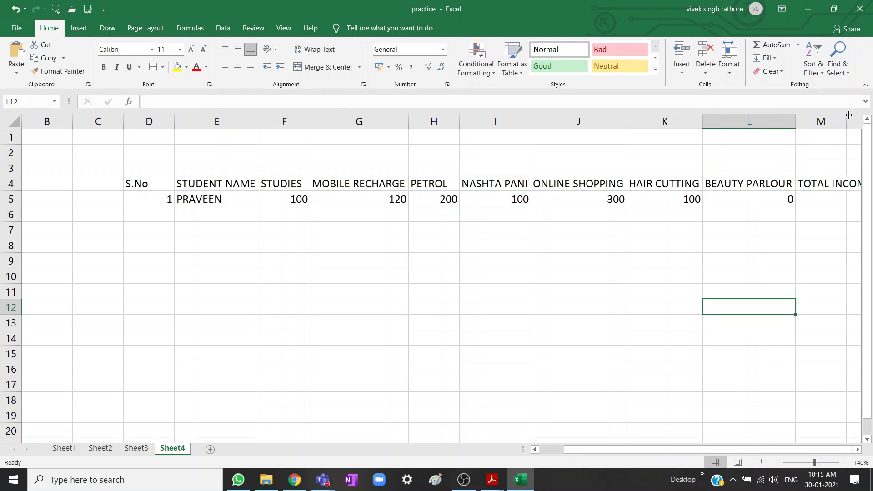
pyautogui.doubleClick(846, 122)
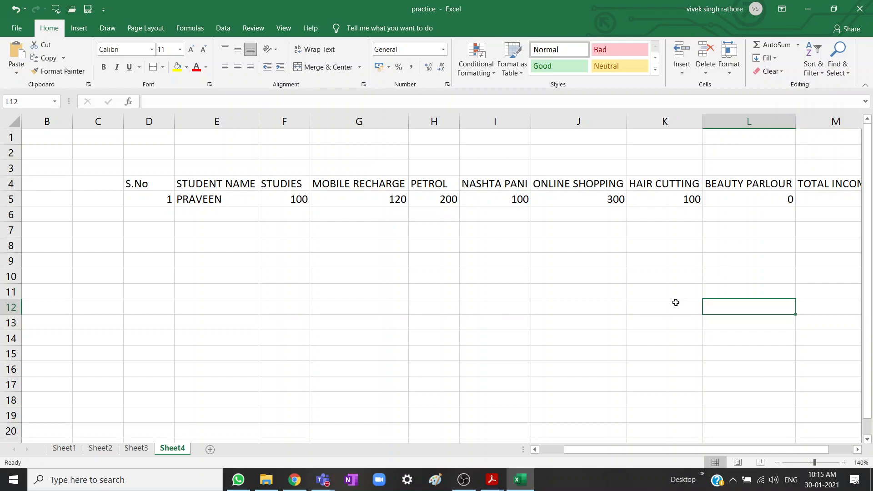
pyautogui.click(777, 463)
pyautogui.click(777, 462)
pyautogui.click(777, 462)
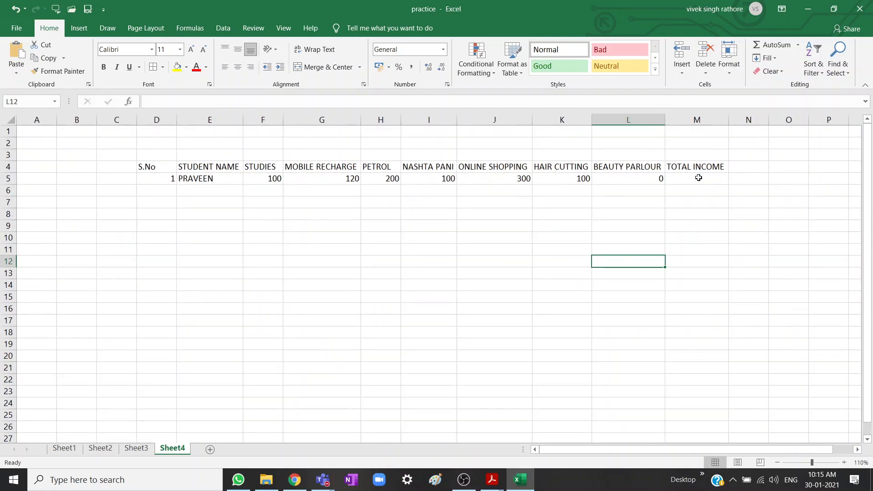
pyautogui.click(693, 120)
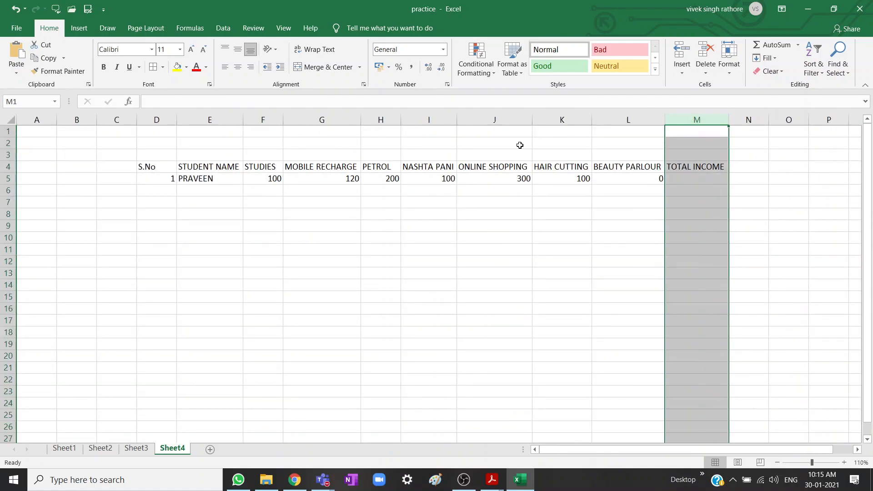
pyautogui.click(263, 119)
pyautogui.rightClick(263, 119)
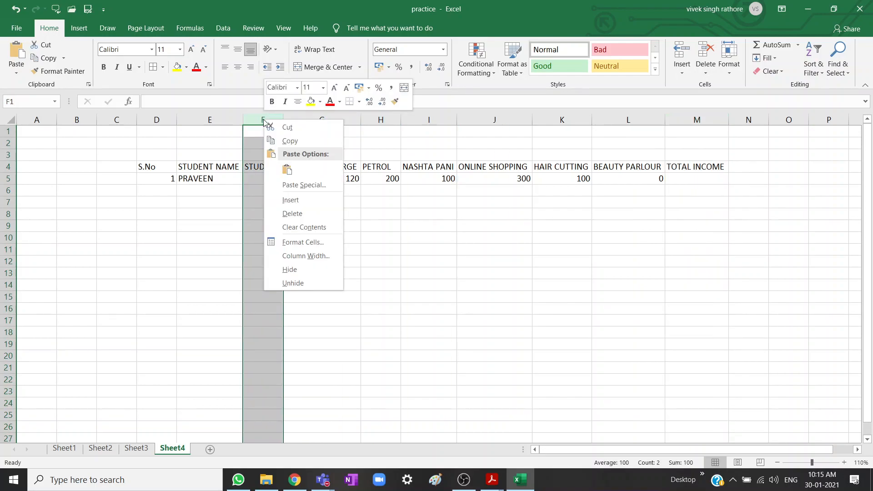
pyautogui.press('Escape')
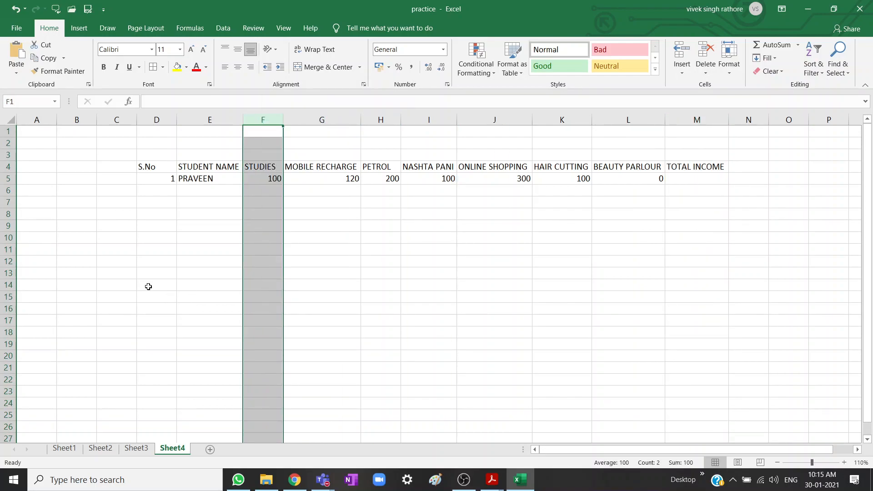
pyautogui.click(393, 324)
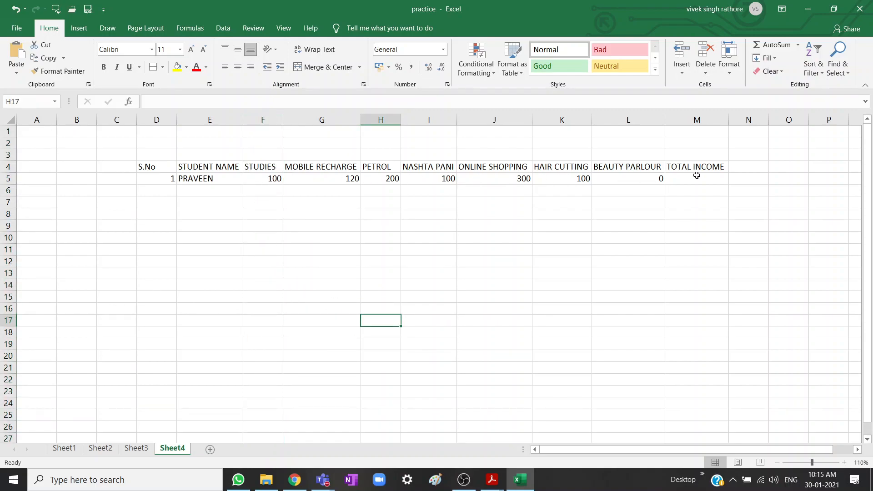
pyautogui.press('Up')
pyautogui.press('Up')
pyautogui.press('Up')
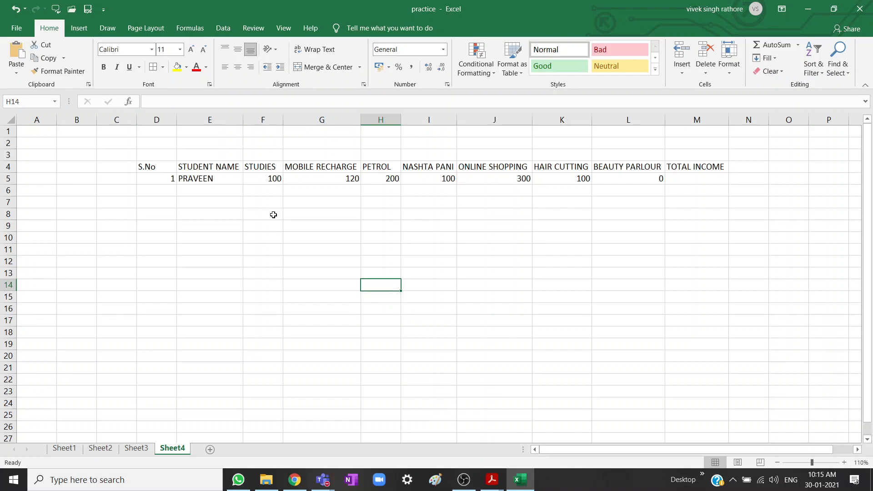
pyautogui.click(339, 351)
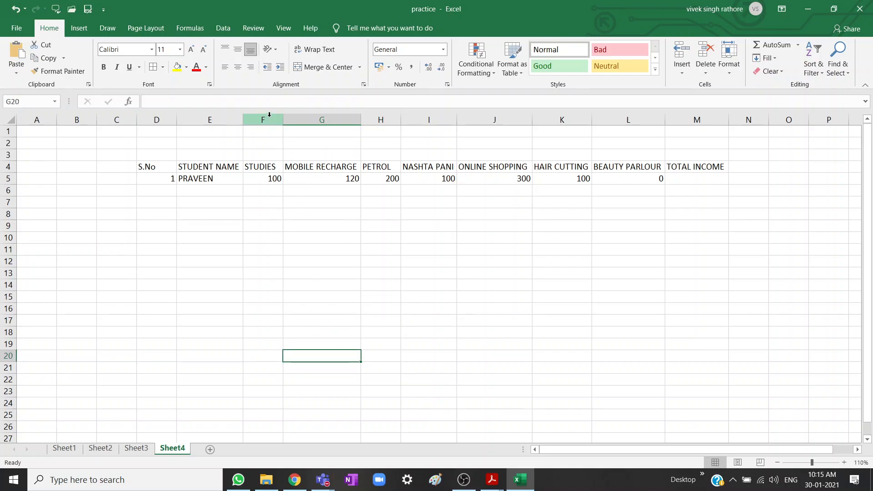
pyautogui.click(269, 114)
pyautogui.click(373, 288)
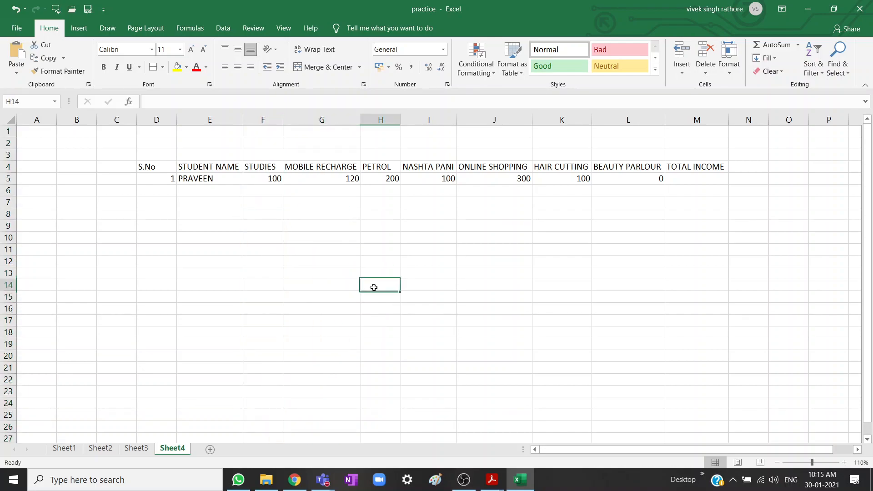
pyautogui.click(266, 115)
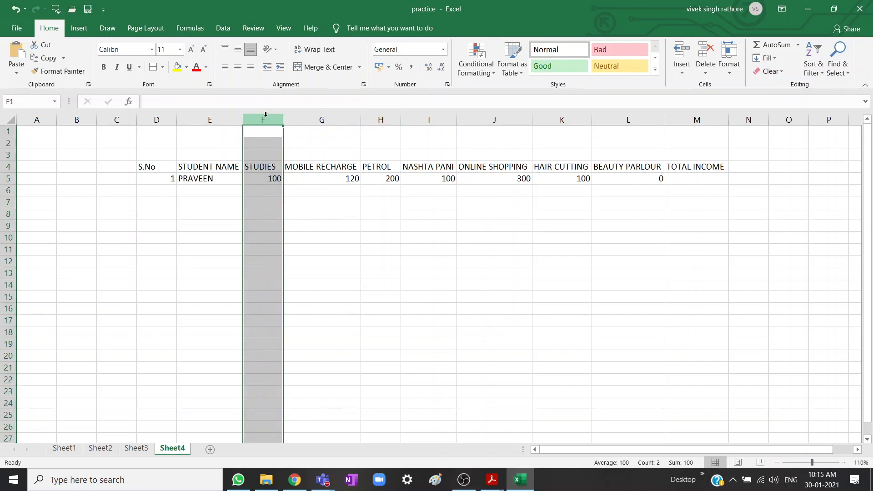
pyautogui.rightClick(266, 115)
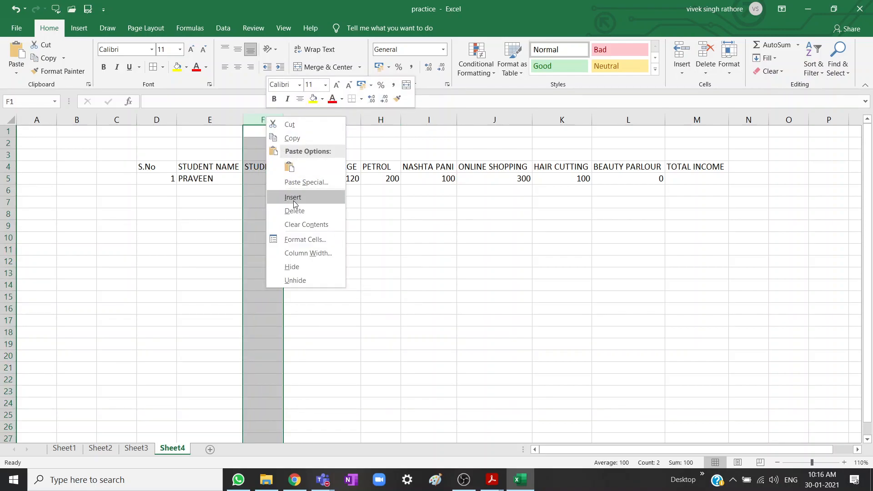
pyautogui.press('Escape')
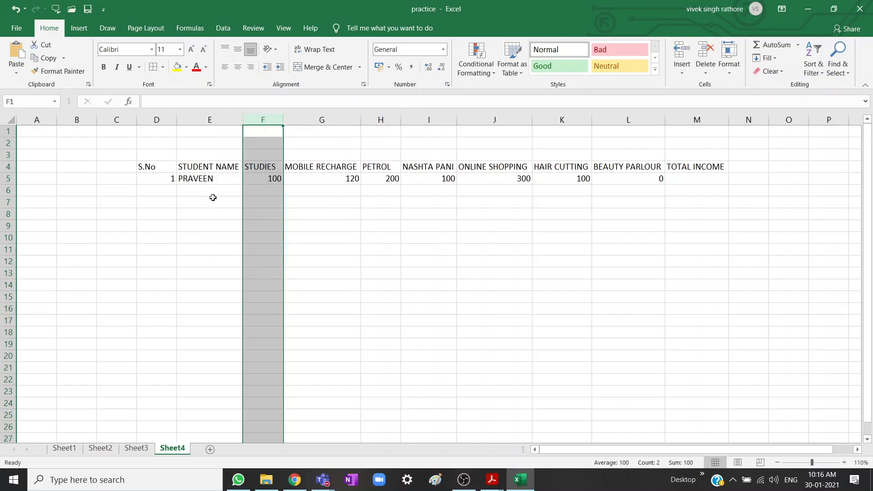
pyautogui.click(210, 248)
pyautogui.click(216, 167)
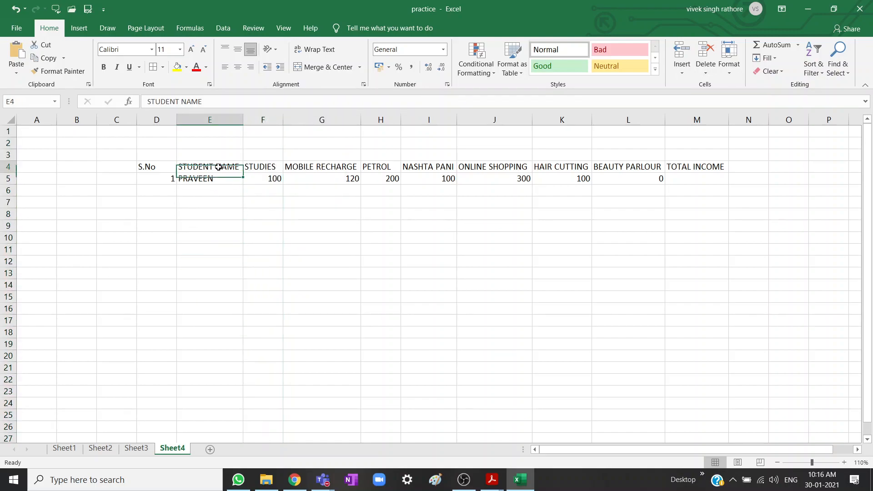
pyautogui.click(263, 167)
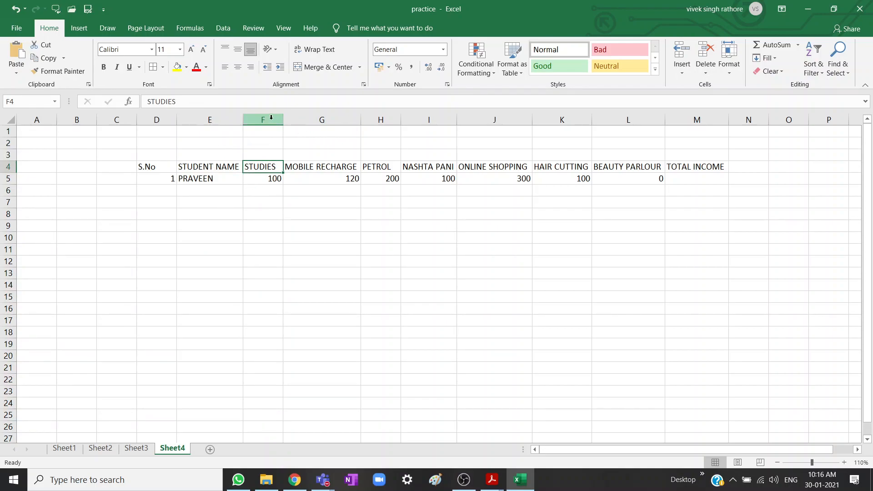
pyautogui.click(257, 215)
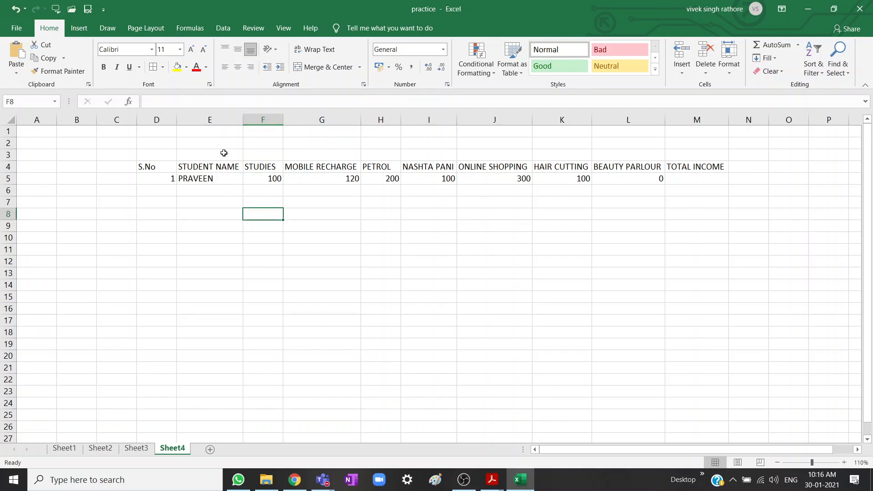
# Insert a blank column between STUDENT NAME and STUDIES
pyautogui.click(219, 167)
pyautogui.click(265, 170)
pyautogui.click(268, 115)
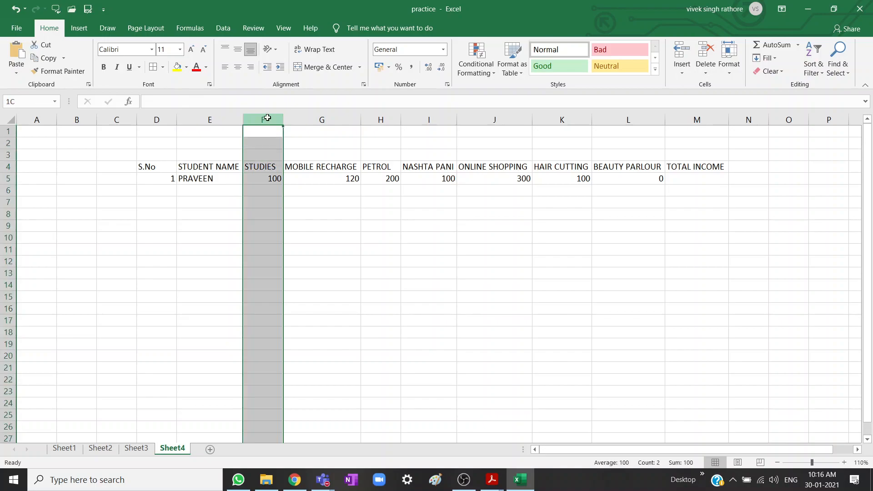
pyautogui.rightClick(268, 117)
pyautogui.click(295, 198)
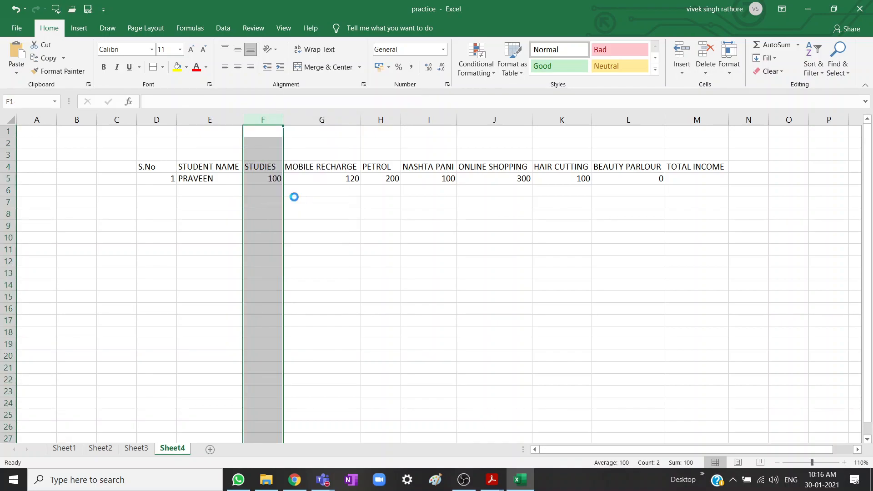
pyautogui.click(391, 306)
pyautogui.click(273, 168)
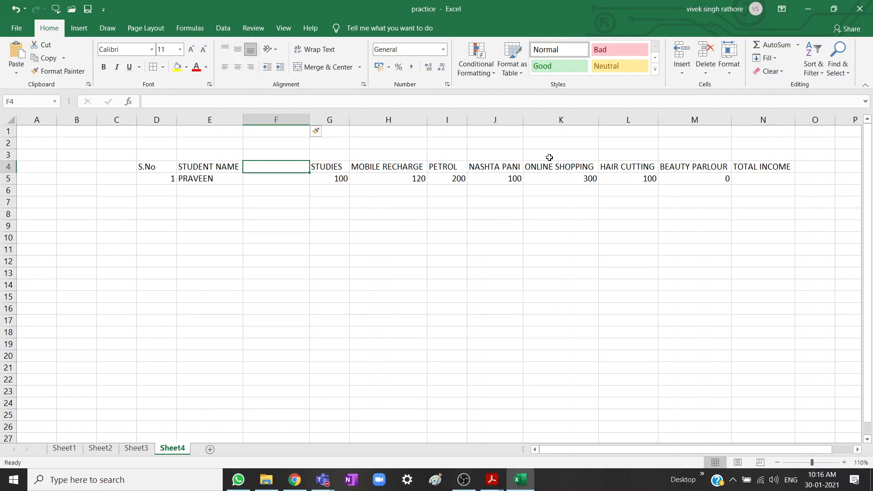
pyautogui.click(556, 119)
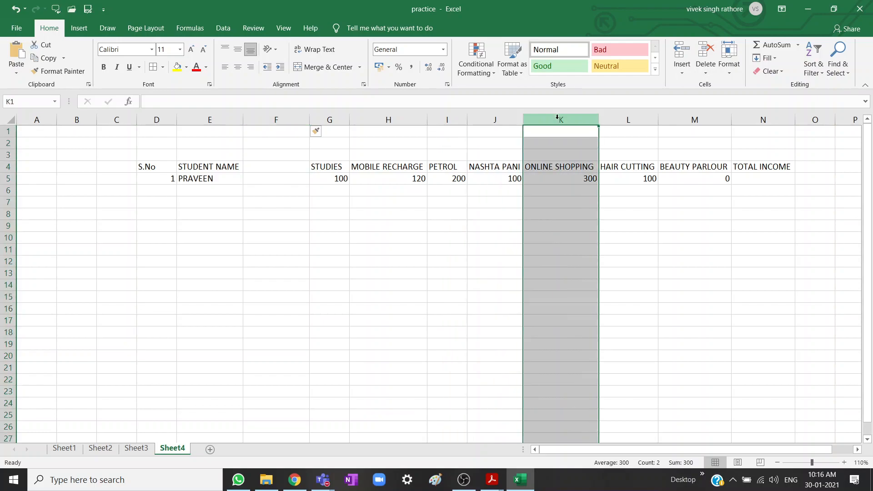
pyautogui.rightClick(558, 118)
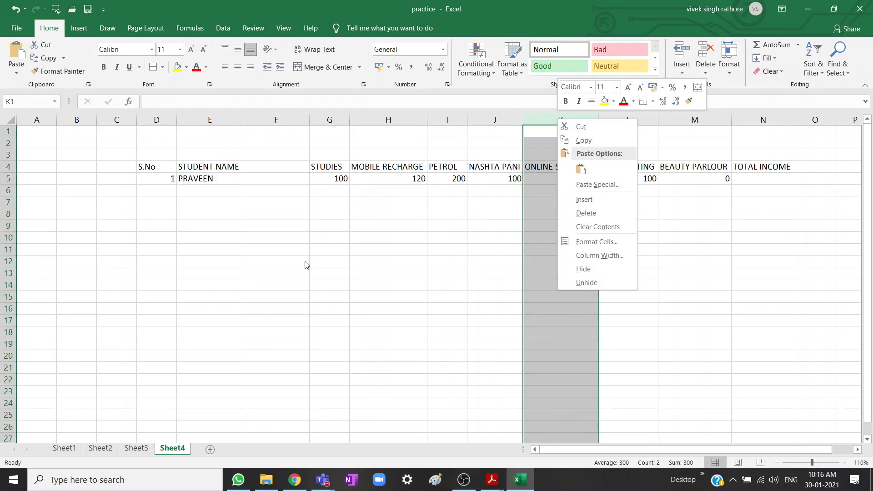
pyautogui.press('Escape')
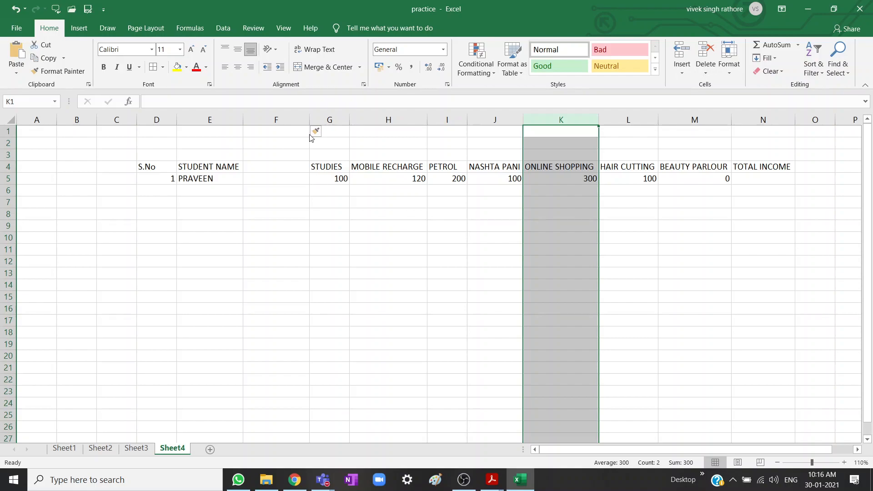
# Insert a second blank column directly before the STUDIES column
pyautogui.click(329, 120)
pyautogui.rightClick(329, 120)
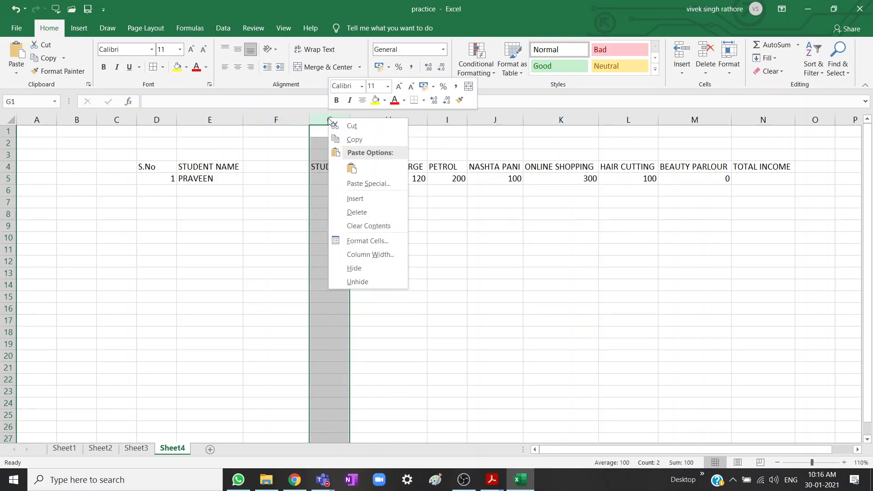
pyautogui.click(355, 198)
pyautogui.click(283, 249)
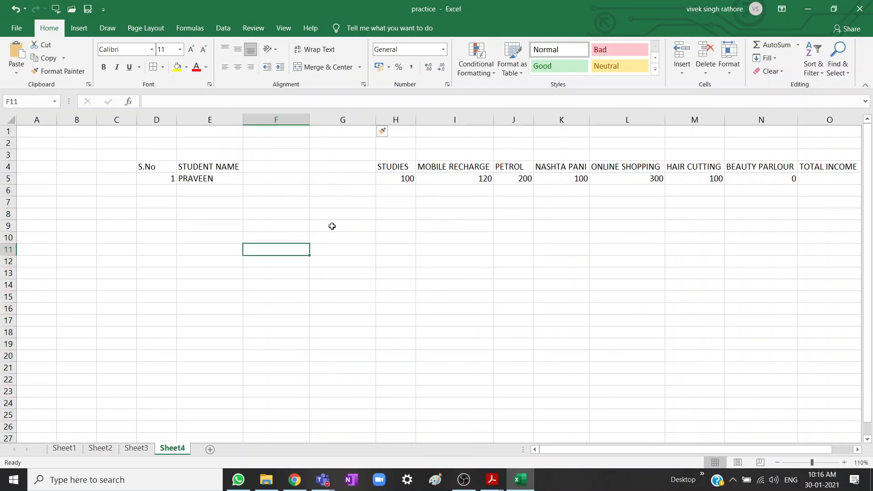
# Enter the income headings YOUTUBE in cell F4 and TUTIONS in cell G4
pyautogui.click(281, 174)
pyautogui.click(280, 166)
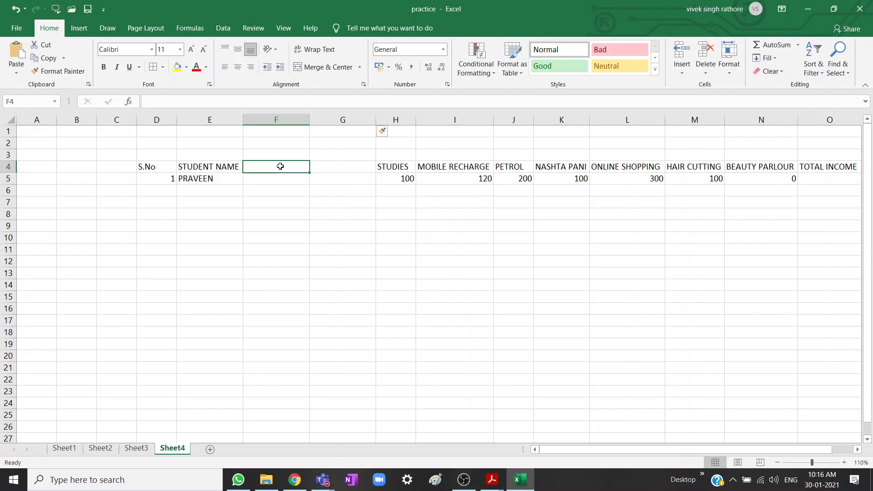
pyautogui.write('YOUTUBE')
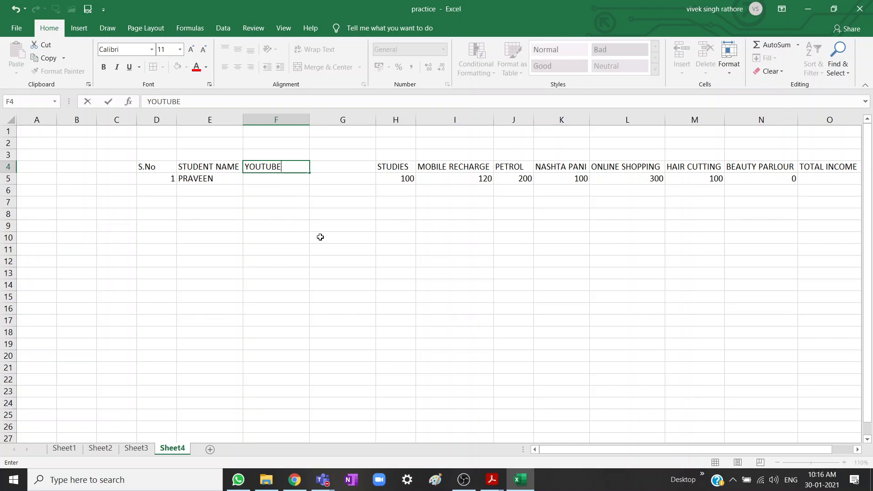
pyautogui.click(336, 253)
pyautogui.press('Up')
pyautogui.press('Up')
pyautogui.click(344, 166)
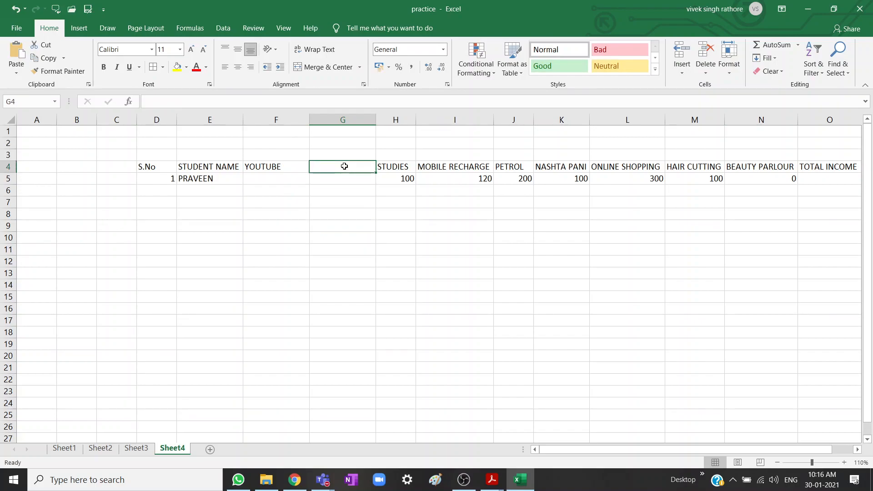
pyautogui.write('TUTIONS')
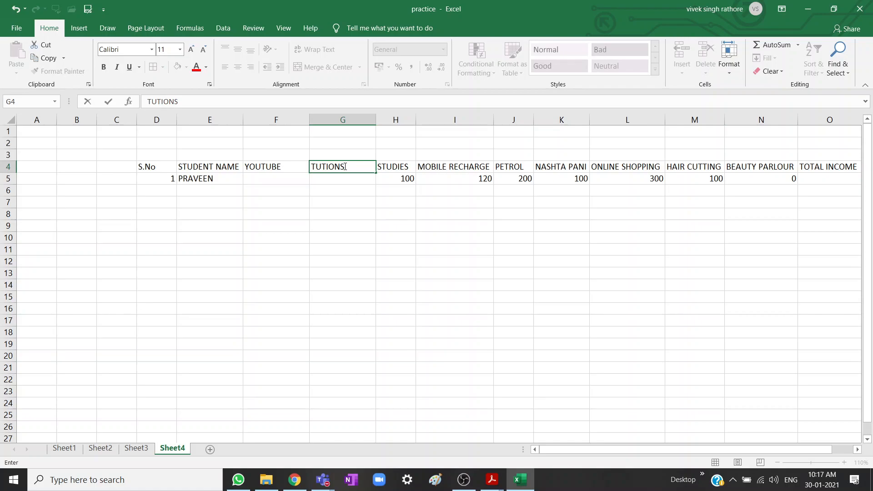
pyautogui.click(372, 234)
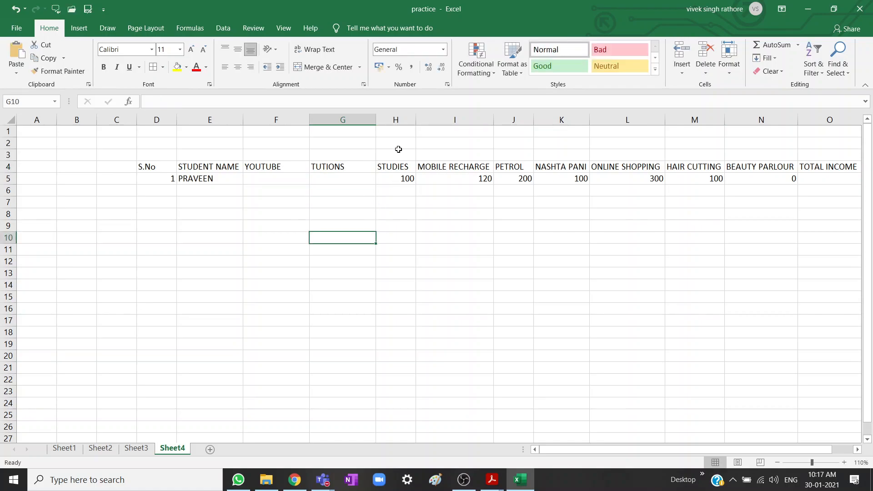
# Insert another column before STUDIES and give it the heading POCKET MONEY in cell H4
pyautogui.click(395, 115)
pyautogui.rightClick(396, 114)
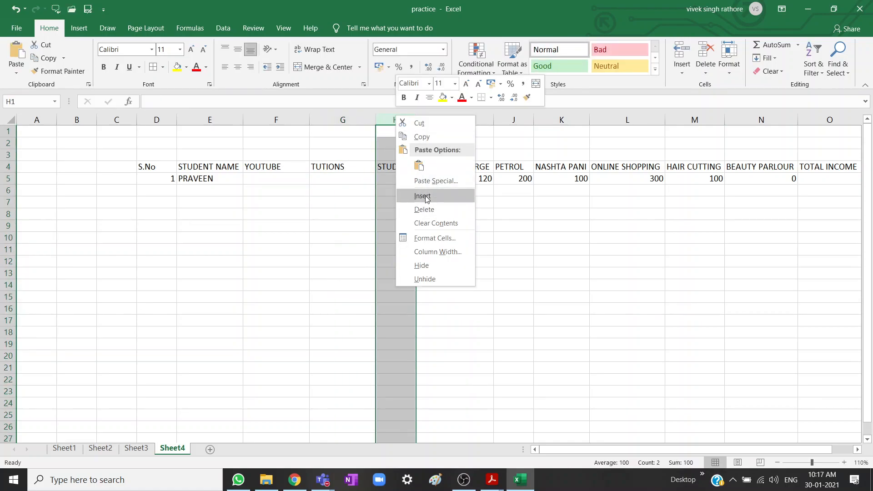
pyautogui.click(420, 197)
pyautogui.click(448, 268)
pyautogui.click(399, 169)
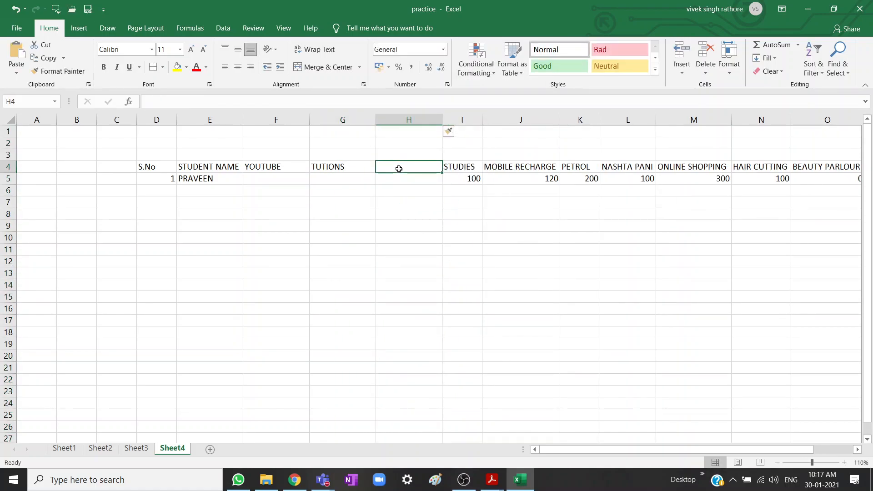
pyautogui.write('POC')
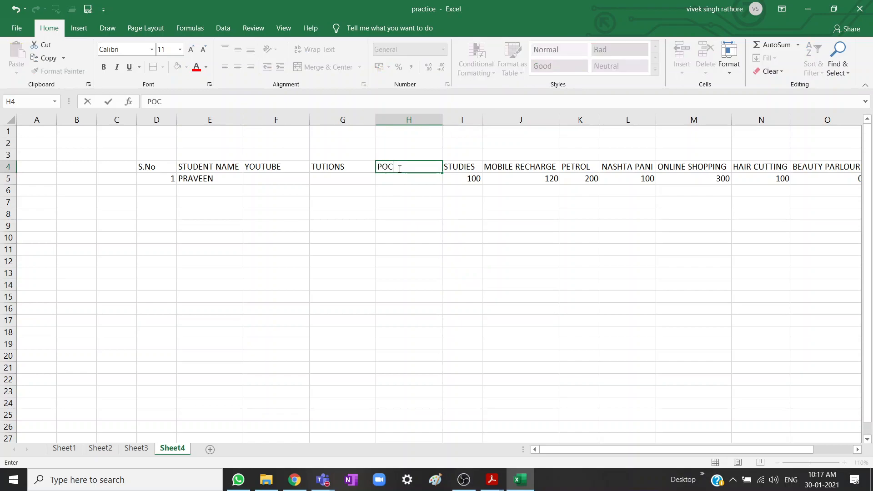
pyautogui.write('KET MONEY')
pyautogui.click(368, 270)
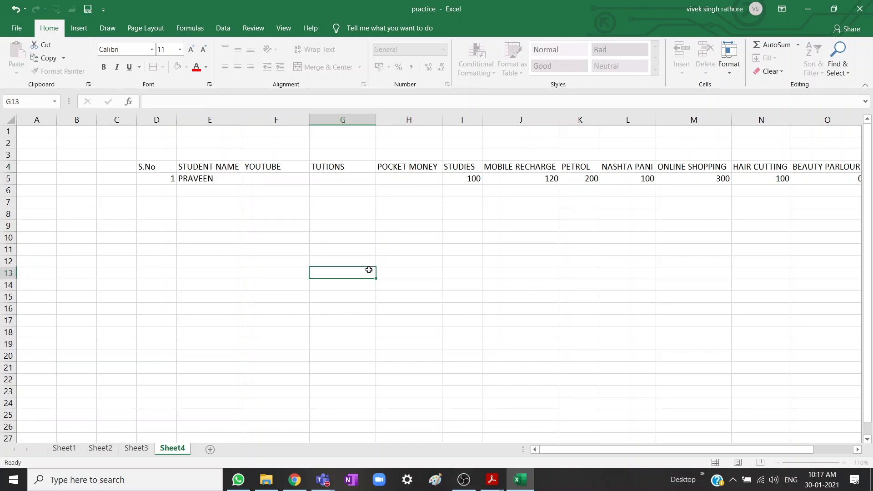
# Fill the first student's income in row 5 with 1000 for YOUTUBE, 1000 for TUTIONS and 500 for POCKET MONEY
pyautogui.click(268, 181)
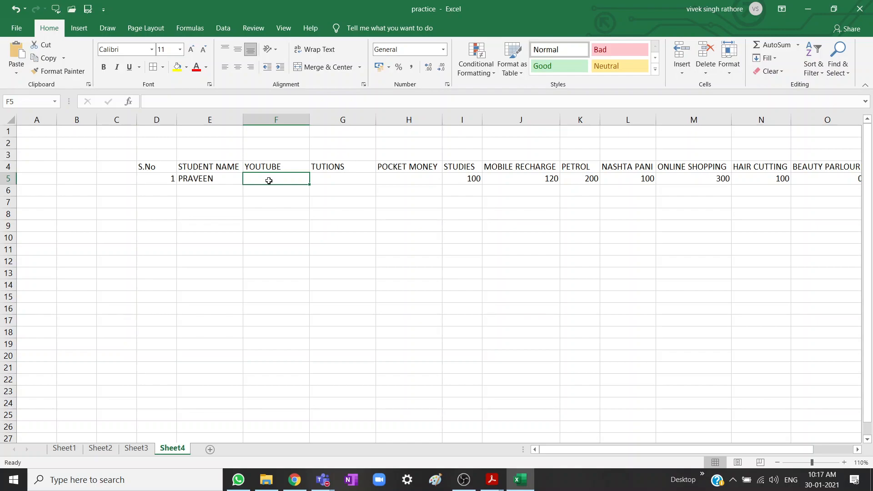
pyautogui.write('1000')
pyautogui.hotkey('ctrl', 'Return')
pyautogui.press('Tab')
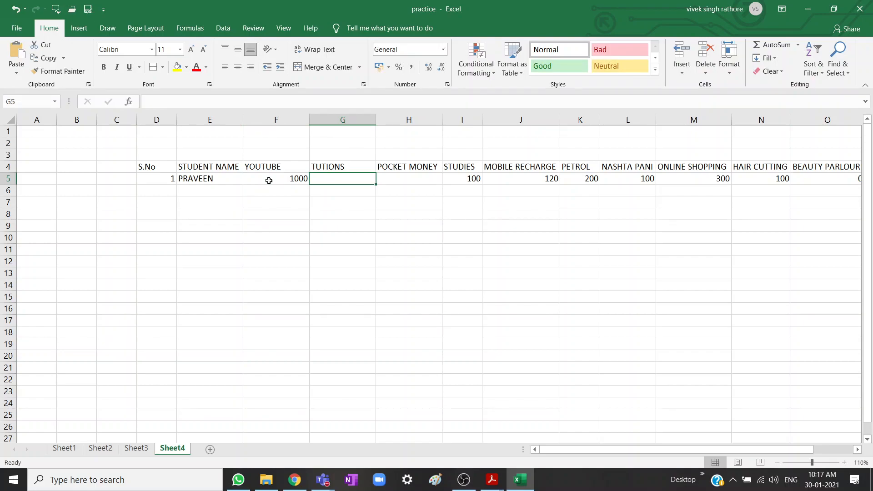
pyautogui.write('1000')
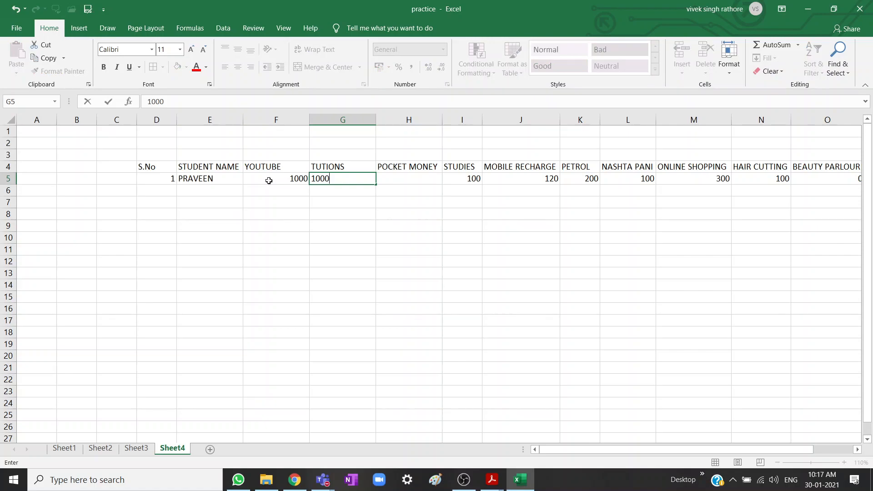
pyautogui.press('Tab')
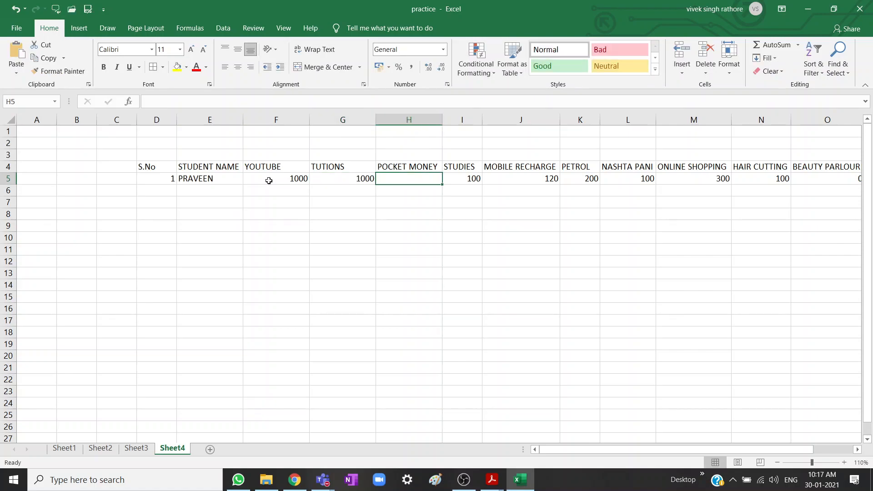
pyautogui.write('500')
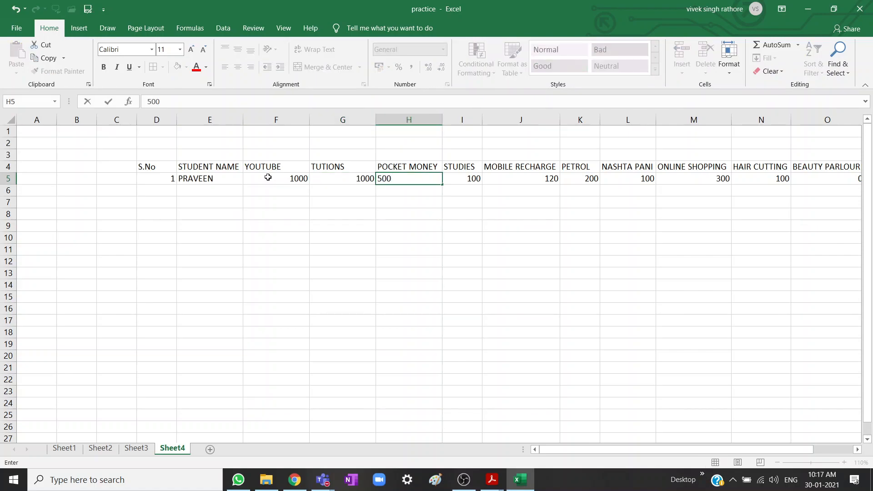
pyautogui.click(370, 298)
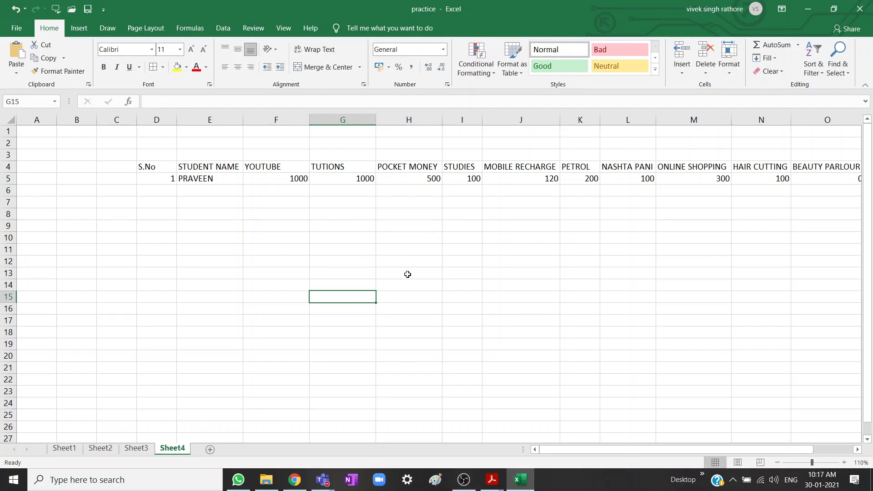
pyautogui.moveTo(575, 450); pyautogui.dragTo(625, 449)
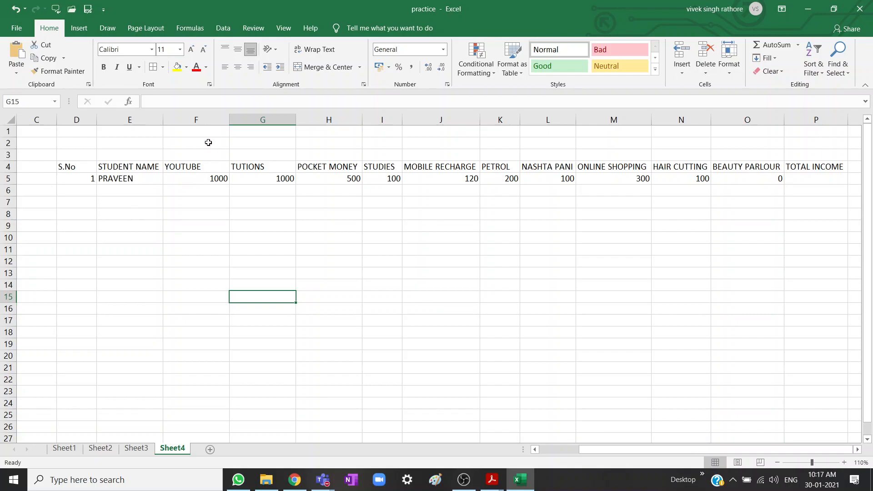
pyautogui.moveTo(195, 159); pyautogui.dragTo(333, 189)
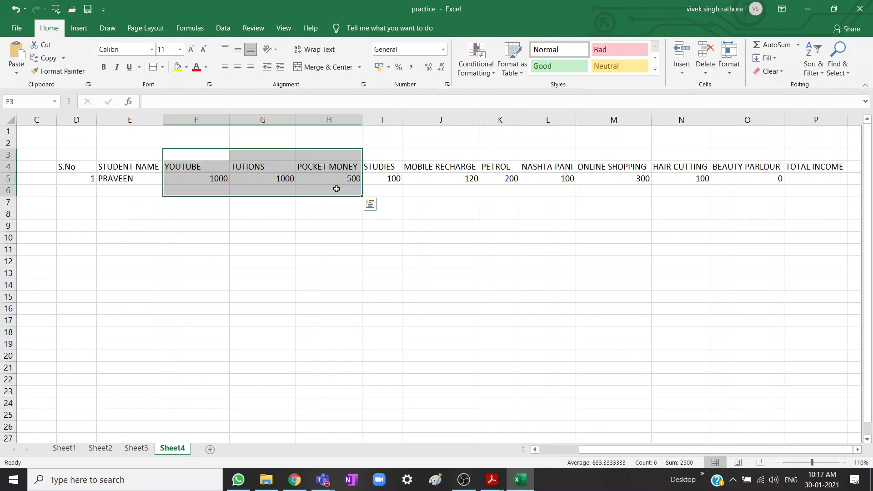
pyautogui.moveTo(371, 146); pyautogui.dragTo(717, 210)
pyautogui.click(632, 322)
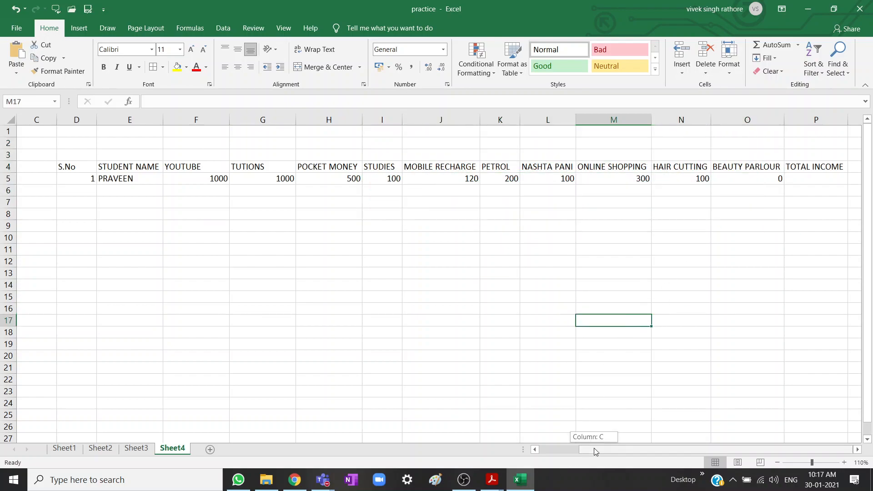
# Enter the heading TOTAL EXPENDITURE in cell Q4 and widen column Q to show the full text
pyautogui.click(824, 166)
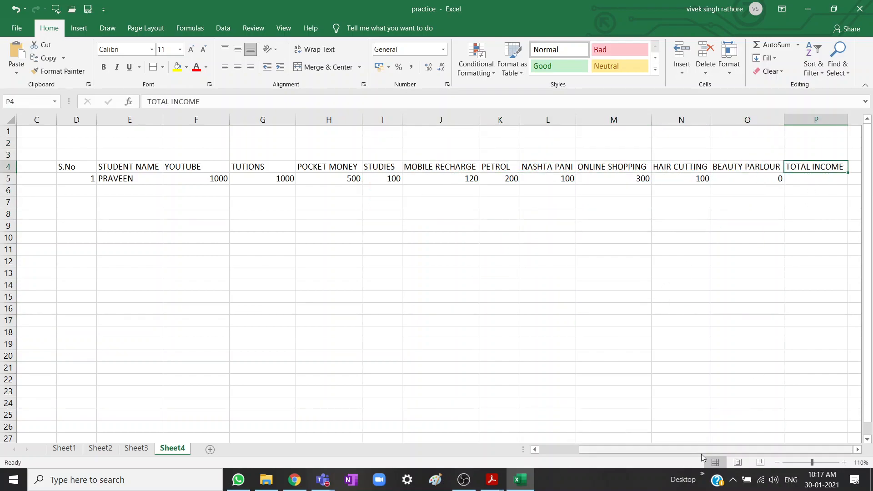
pyautogui.click(856, 170)
pyautogui.write('TO')
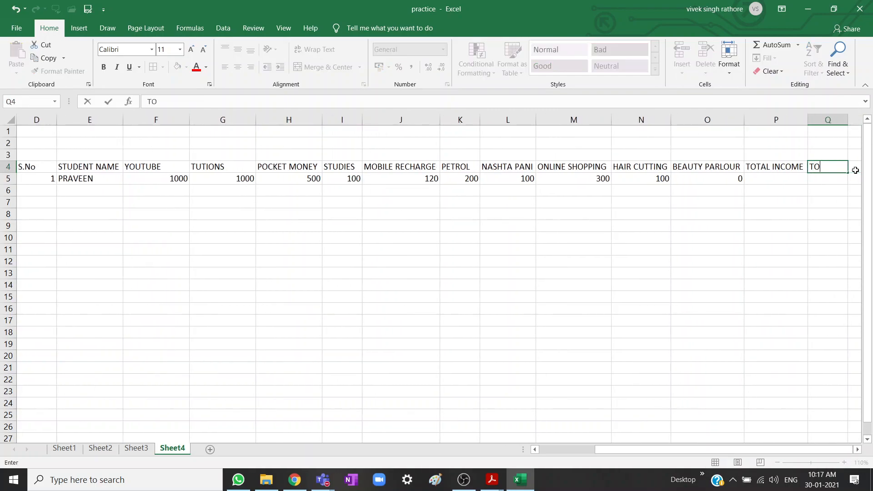
pyautogui.write('TAL EXPENDITUR')
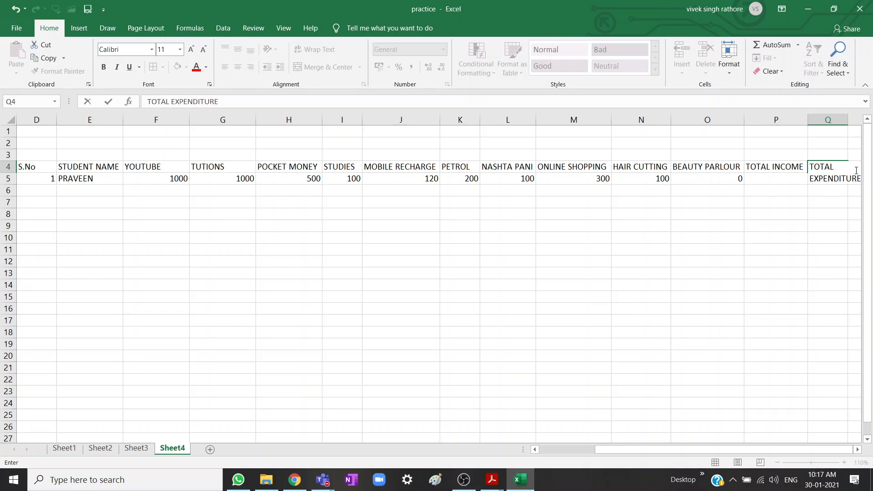
pyautogui.write('E')
pyautogui.click(715, 251)
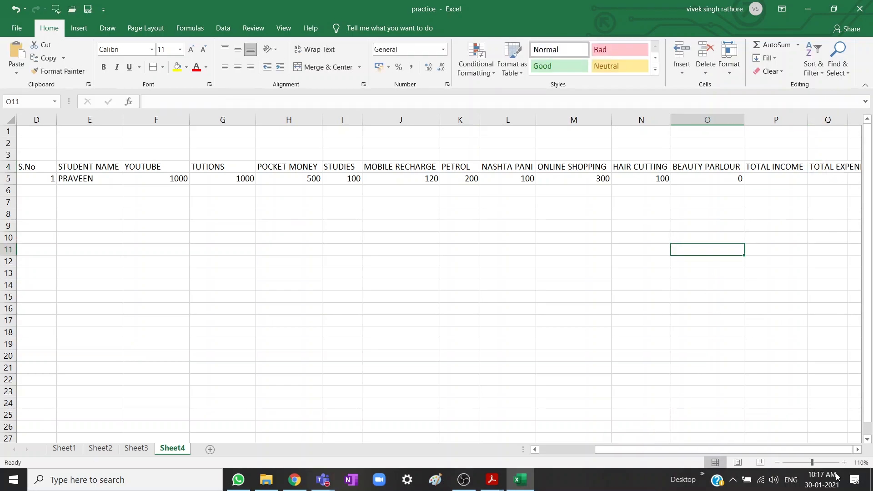
pyautogui.click(857, 118)
pyautogui.moveTo(849, 120); pyautogui.dragTo(861, 120)
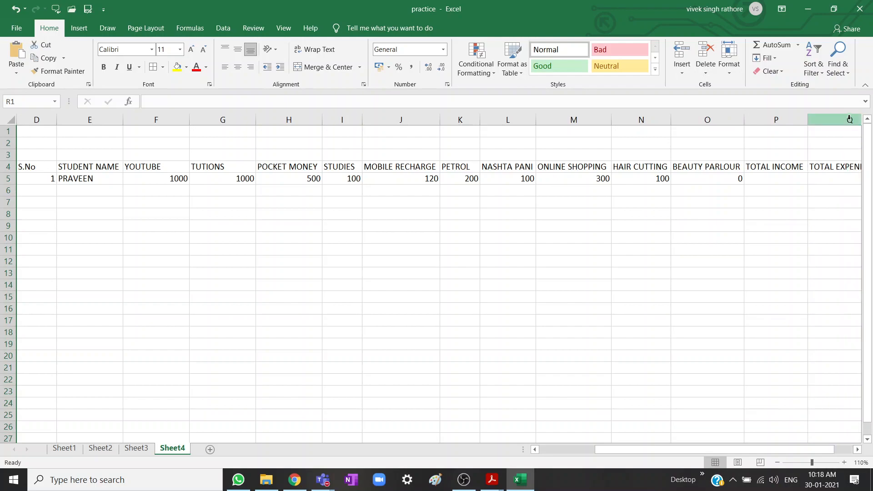
pyautogui.moveTo(735, 451); pyautogui.dragTo(843, 446)
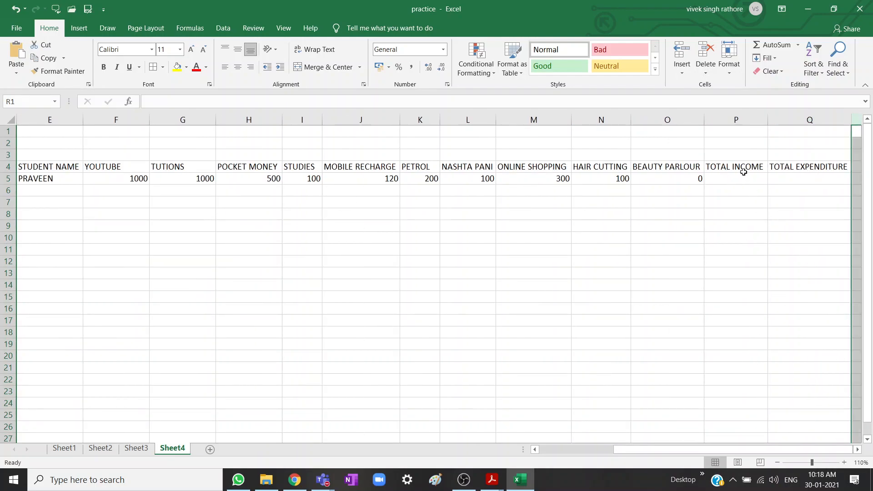
# Enter the heading TOTAL SAVING in cell R4 and fit column R to its text
pyautogui.click(856, 166)
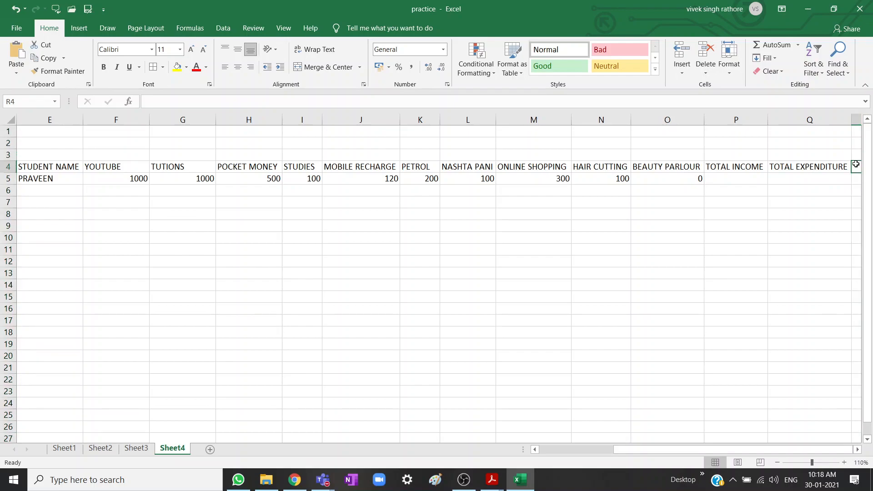
pyautogui.write('TOTAL SAVING')
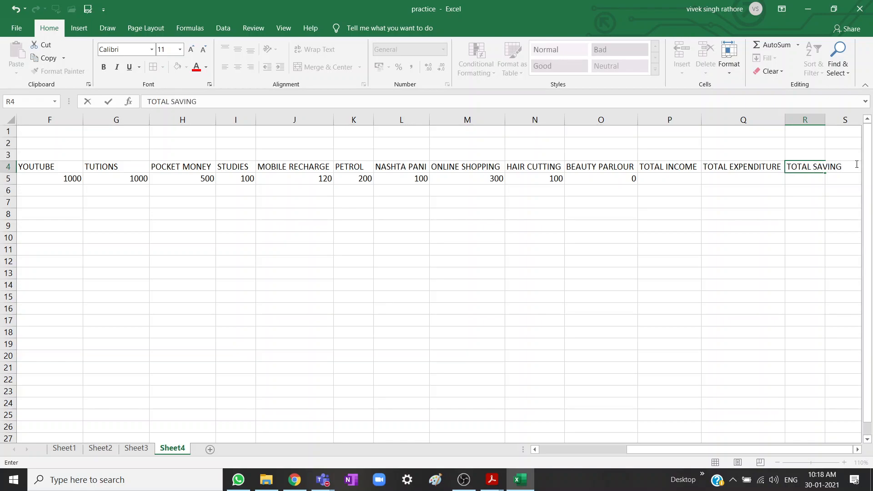
pyautogui.click(856, 246)
pyautogui.doubleClick(826, 120)
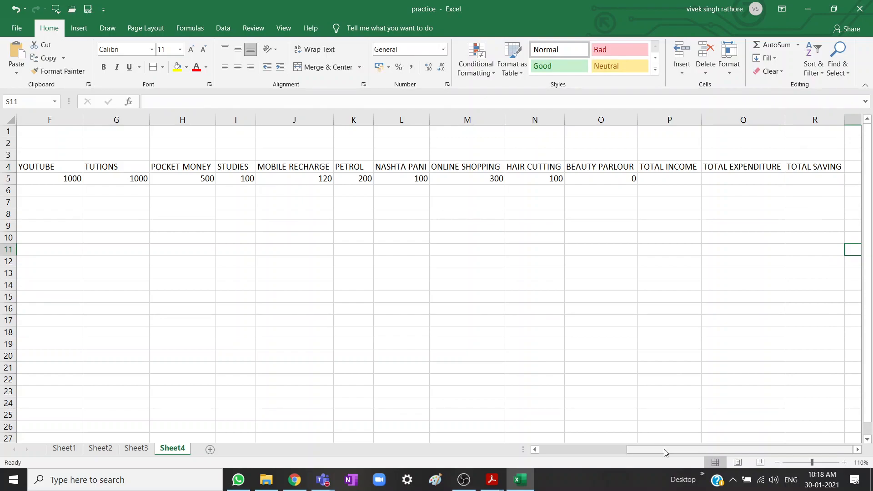
# Clear the first student's BEAUTY PARLOUR value in cell O5
pyautogui.moveTo(664, 449); pyautogui.dragTo(694, 451)
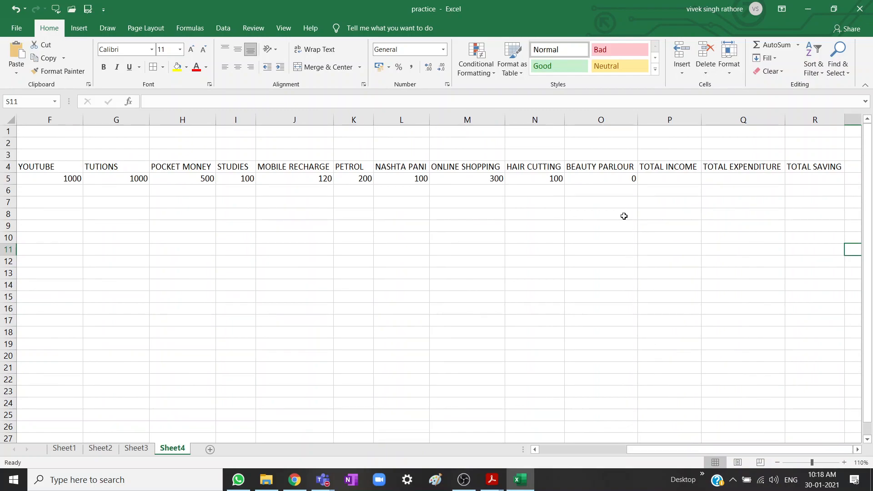
pyautogui.click(606, 181)
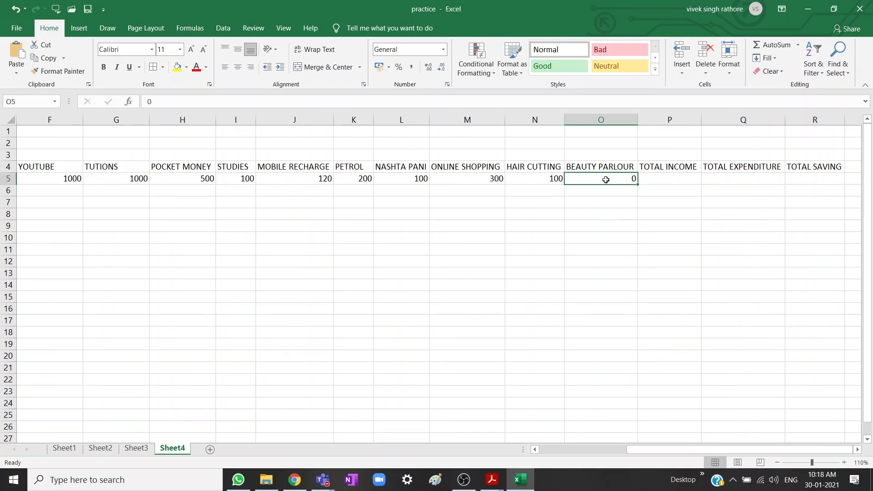
pyautogui.press('Delete')
pyautogui.click(569, 265)
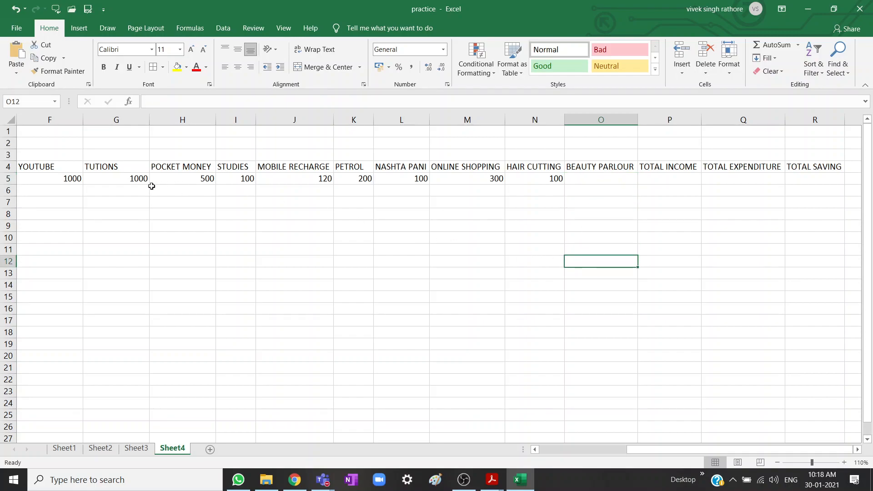
# Review the YOUTUBE, TUTIONS and POCKET MONEY amounts in row 5 alongside the BEAUTY PARLOUR cell
pyautogui.click(603, 182)
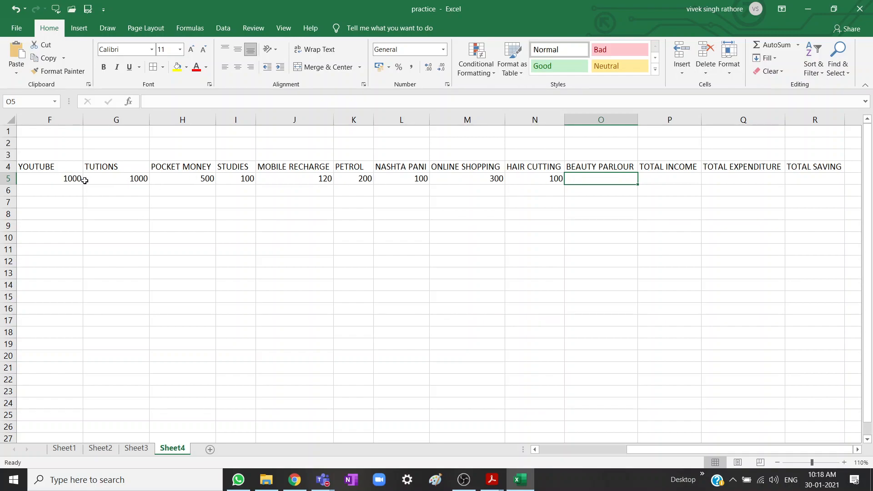
pyautogui.click(59, 179)
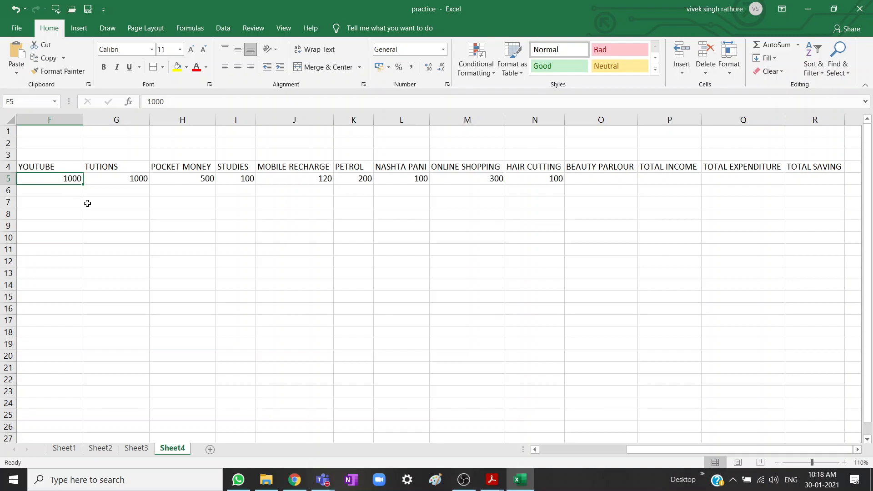
pyautogui.click(112, 178)
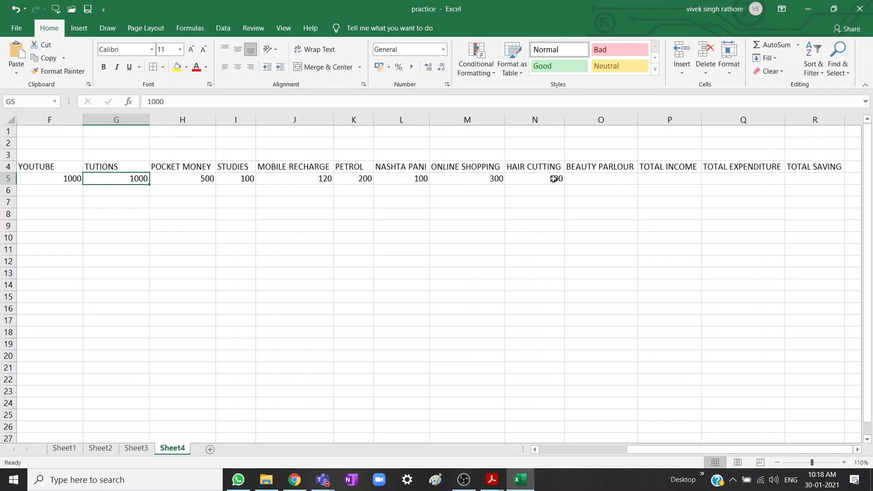
pyautogui.click(611, 180)
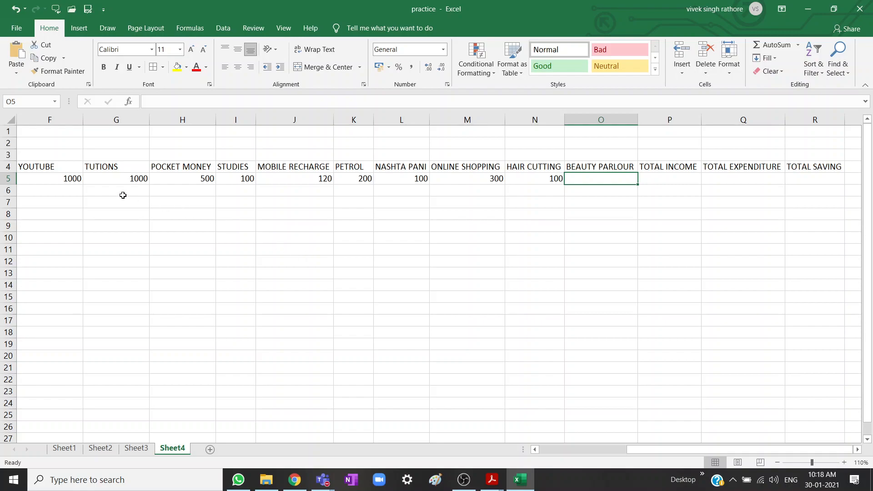
pyautogui.click(184, 181)
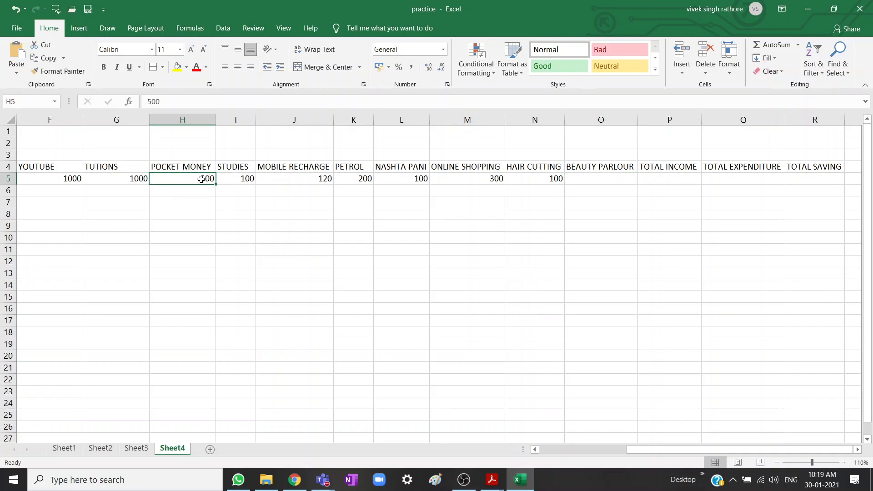
pyautogui.click(192, 228)
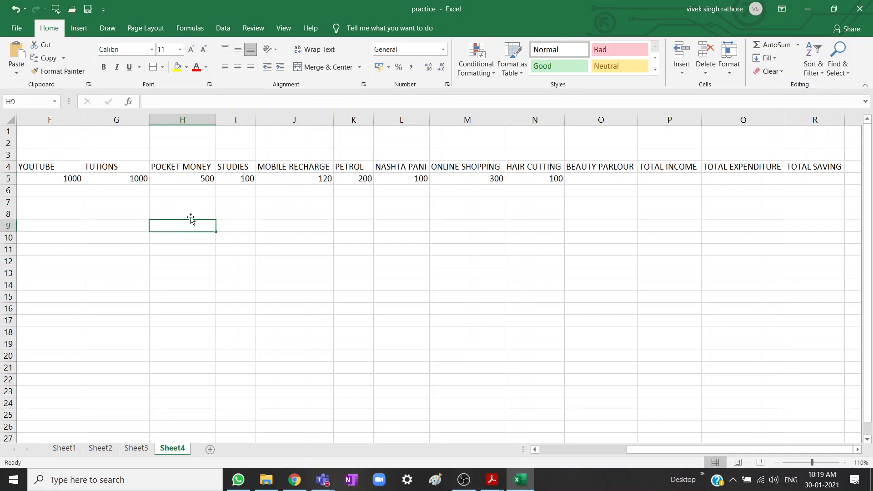
pyautogui.click(190, 180)
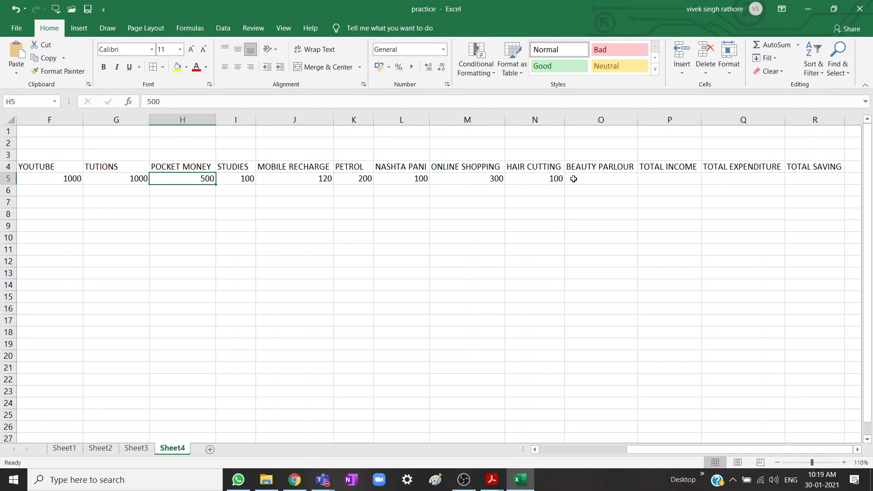
pyautogui.click(595, 179)
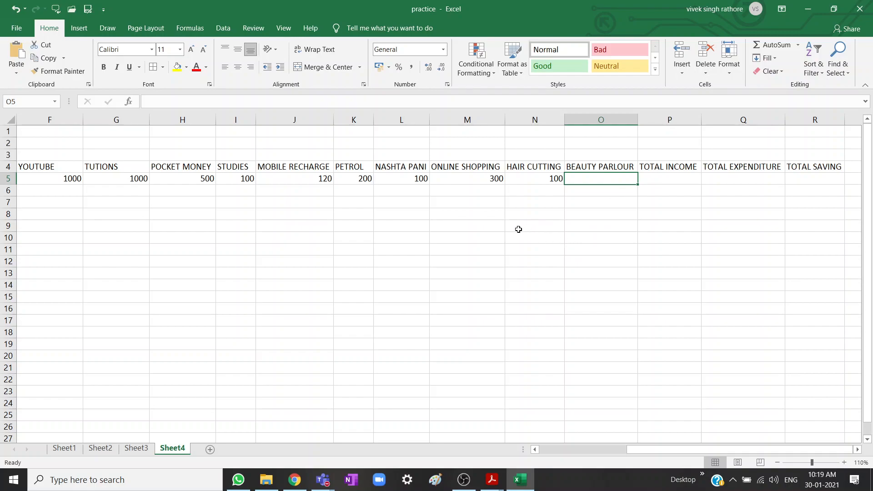
pyautogui.click(267, 276)
# Enter the formula =(20%*H5) in cell O5 to calculate BEAUTY PARLOUR as 20% of POCKET MONEY
pyautogui.click(614, 177)
pyautogui.write('=')
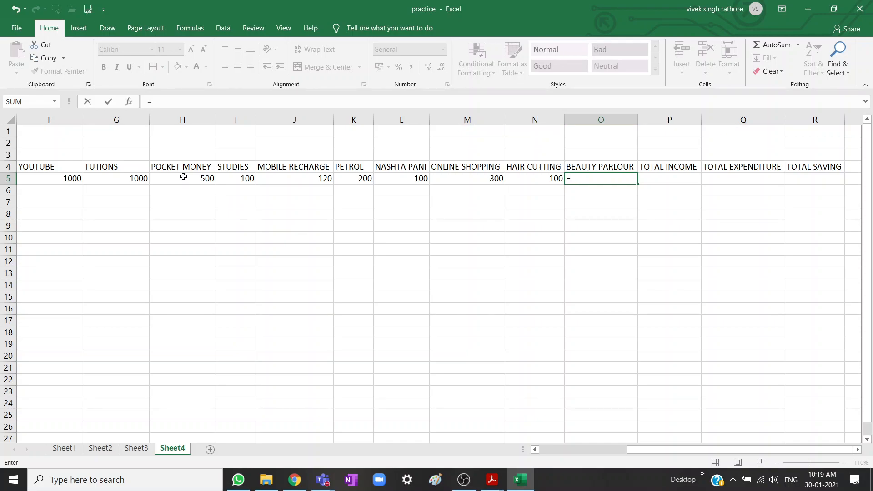
pyautogui.write('(')
pyautogui.write('20%*')
pyautogui.click(188, 178)
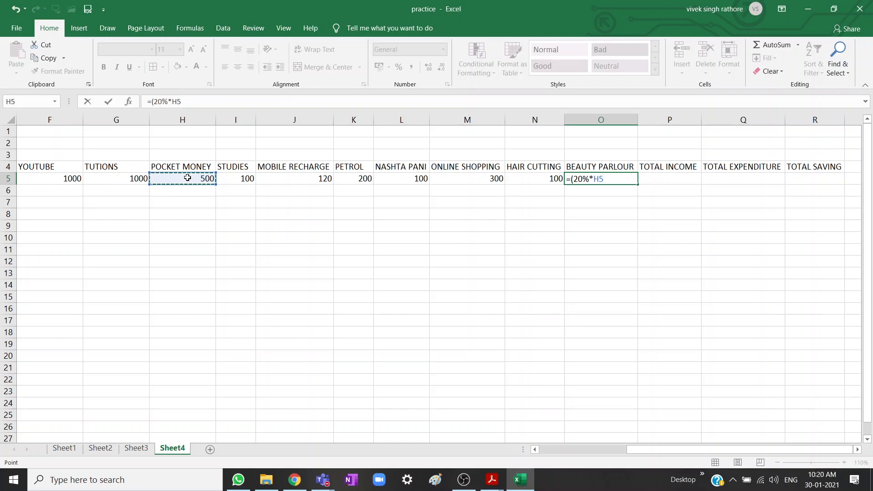
pyautogui.write(')')
pyautogui.press('Return')
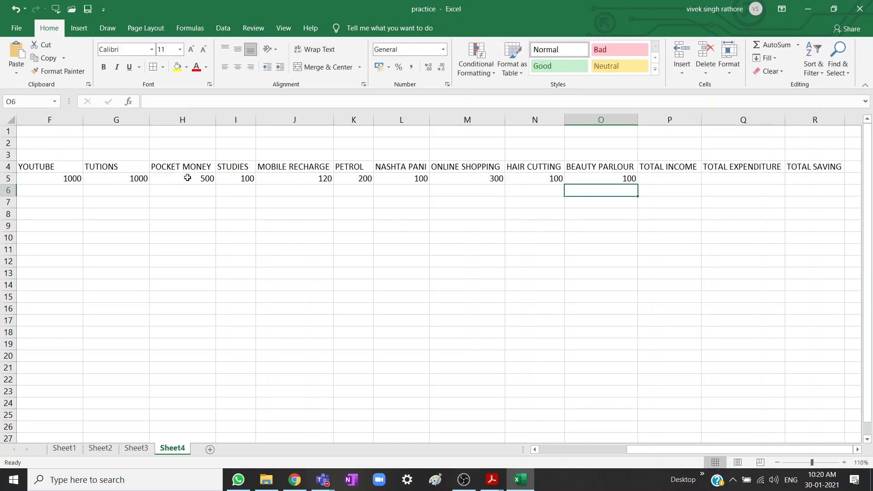
pyautogui.click(601, 287)
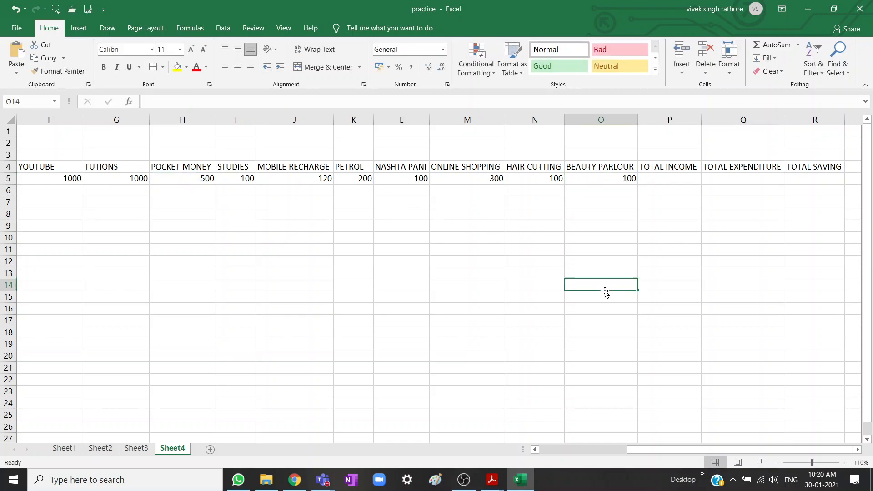
# Change the first student's POCKET MONEY in cell H5 to 1000
pyautogui.click(179, 179)
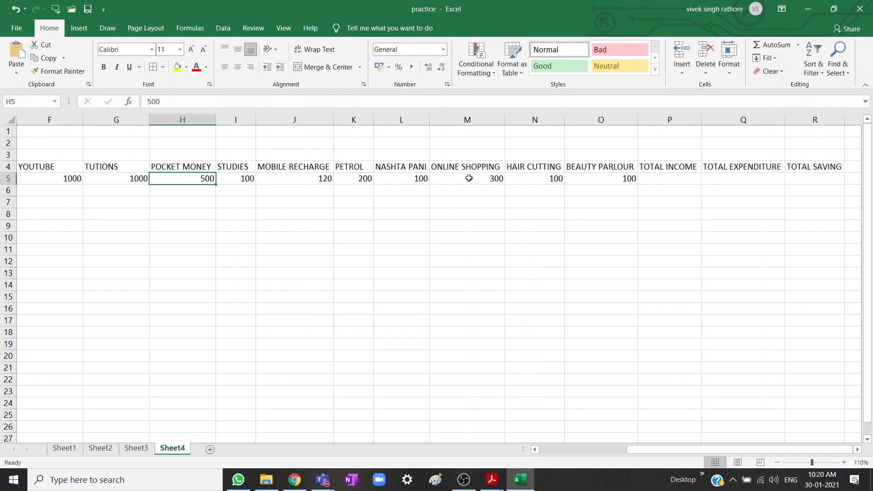
pyautogui.click(597, 176)
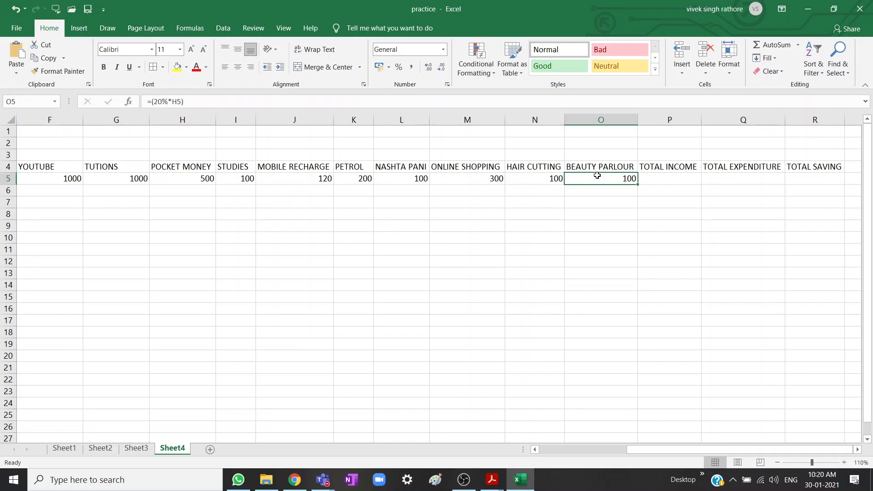
pyautogui.click(200, 178)
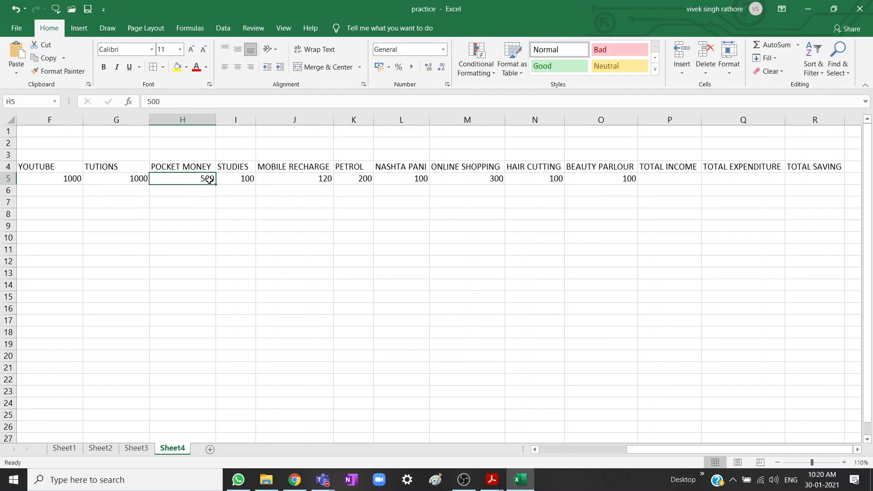
pyautogui.write('1000')
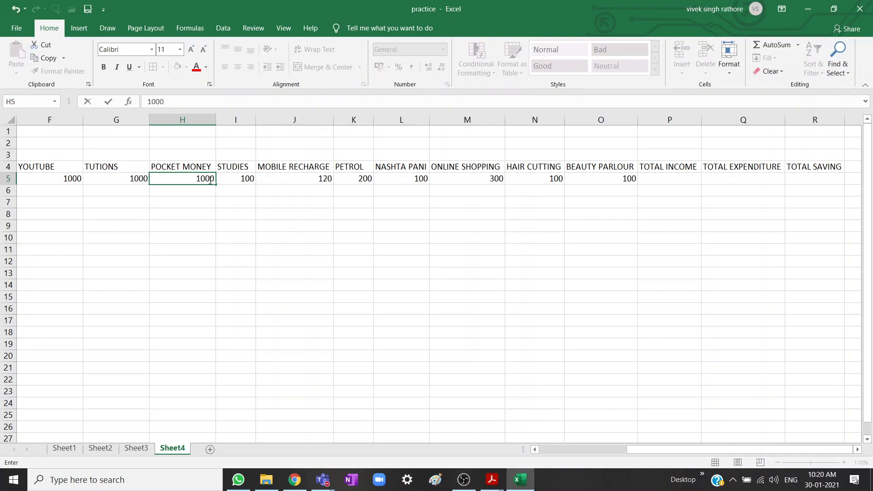
pyautogui.click(312, 300)
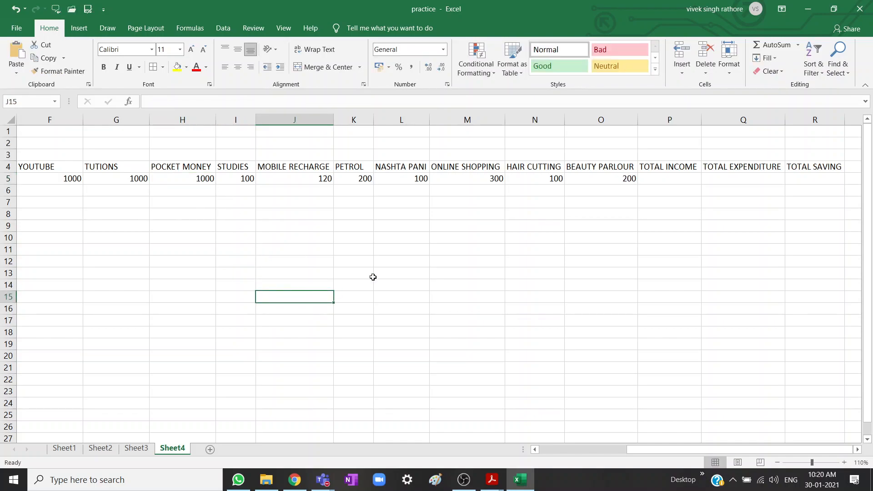
# Compare the BEAUTY PARLOUR formula in O5 with POCKET MONEY in H5, and check the HAIR CUTTING and TOTAL INCOME cells
pyautogui.click(598, 179)
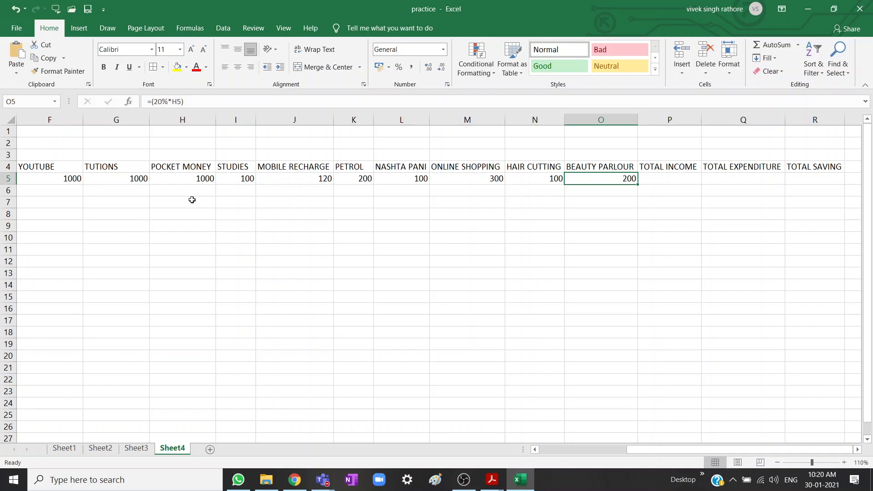
pyautogui.click(190, 178)
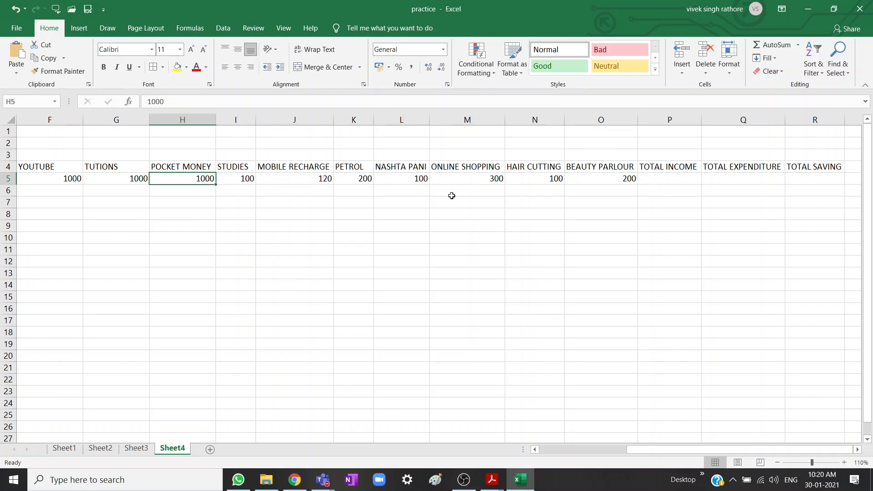
pyautogui.click(612, 180)
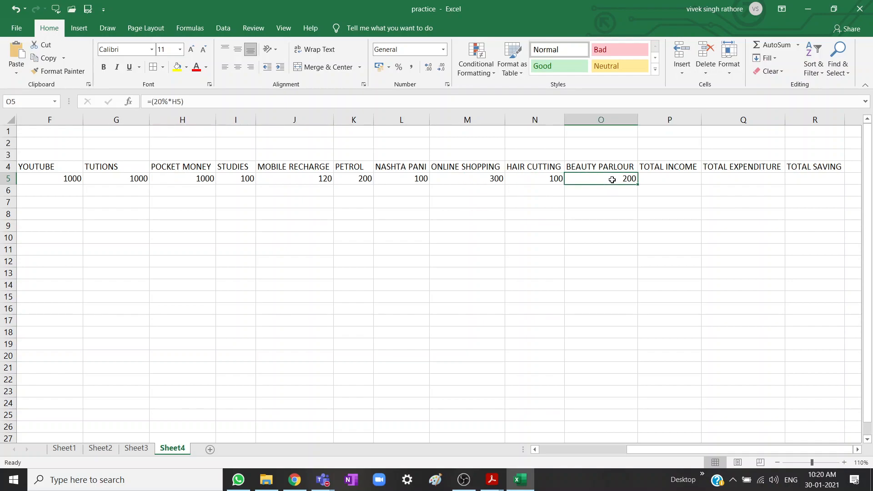
pyautogui.click(617, 249)
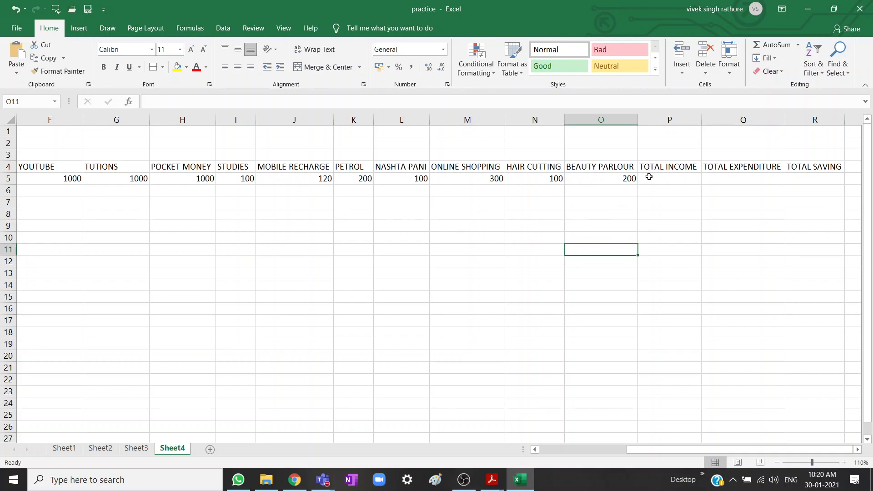
pyautogui.moveTo(649, 447)
pyautogui.mouseDown()
pyautogui.moveTo(635, 449)
pyautogui.moveTo(649, 449)
pyautogui.mouseUp()
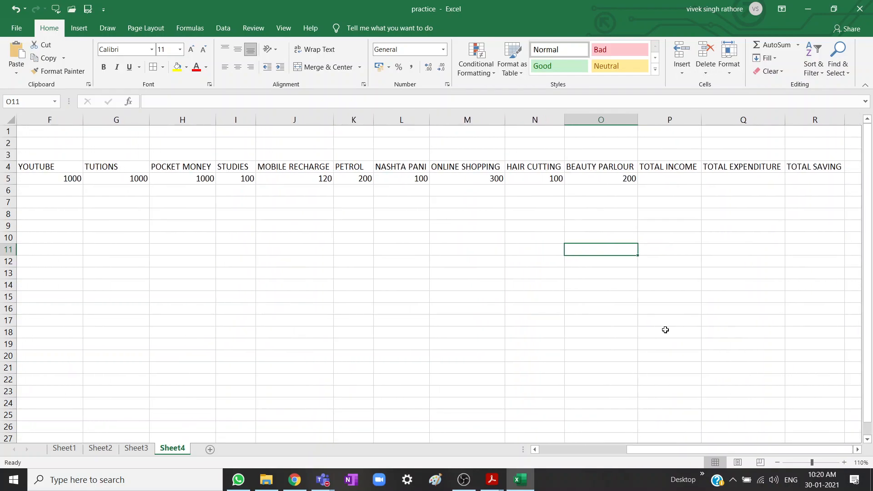
pyautogui.click(675, 173)
pyautogui.click(672, 182)
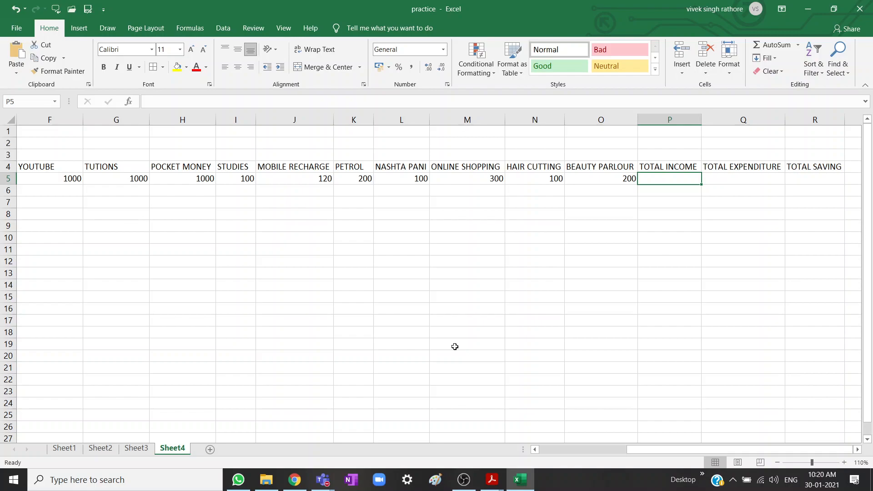
pyautogui.click(307, 268)
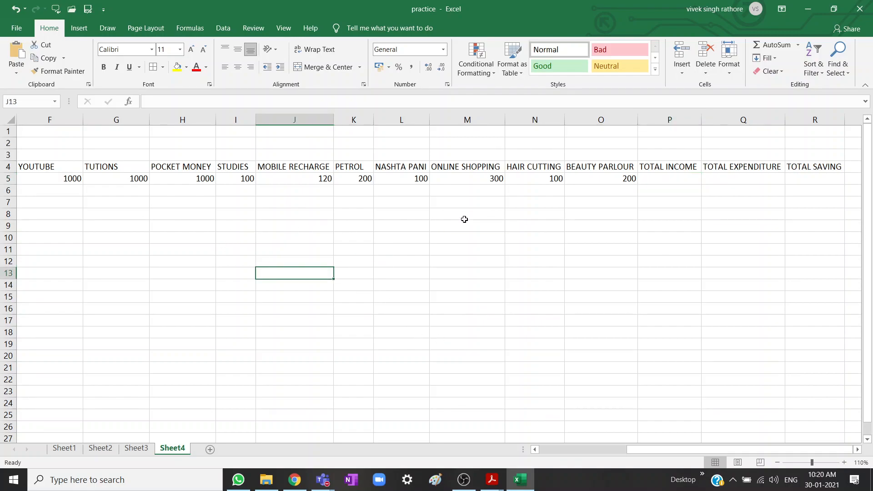
pyautogui.click(532, 178)
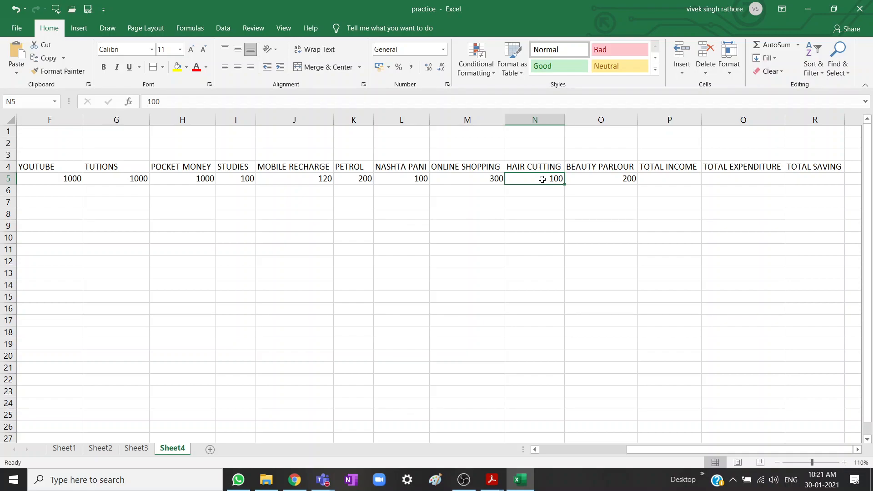
pyautogui.click(535, 214)
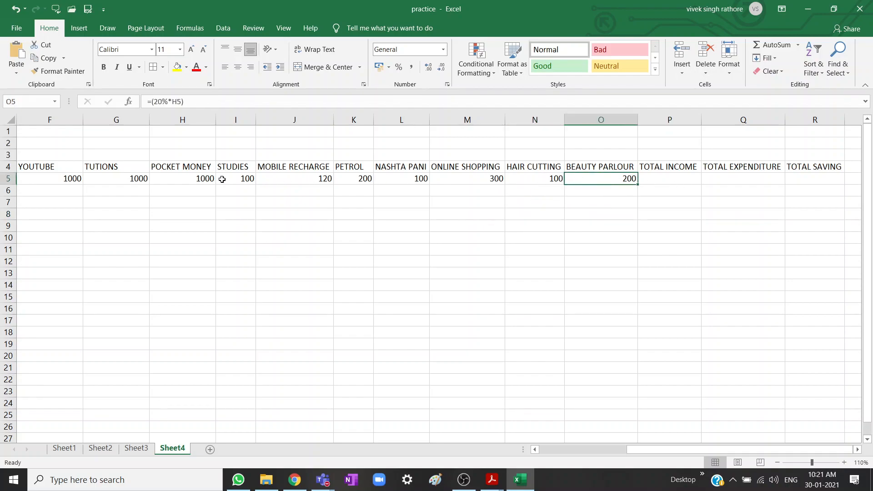
pyautogui.click(177, 180)
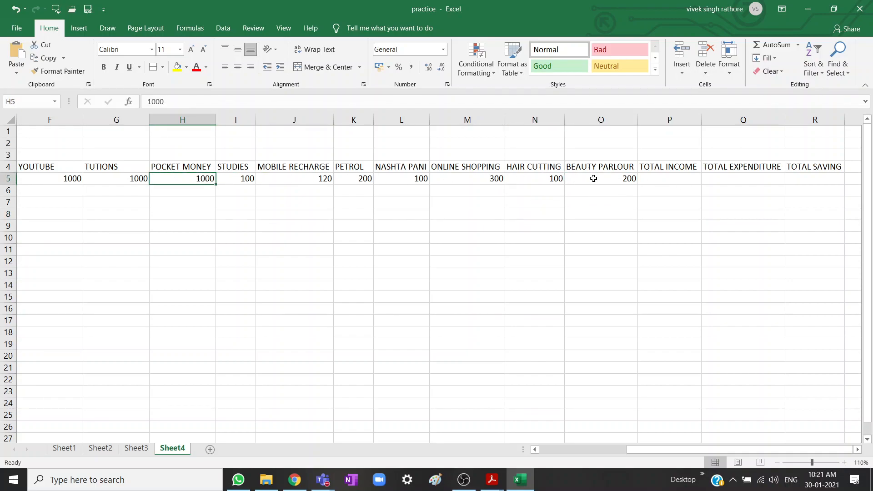
pyautogui.click(610, 180)
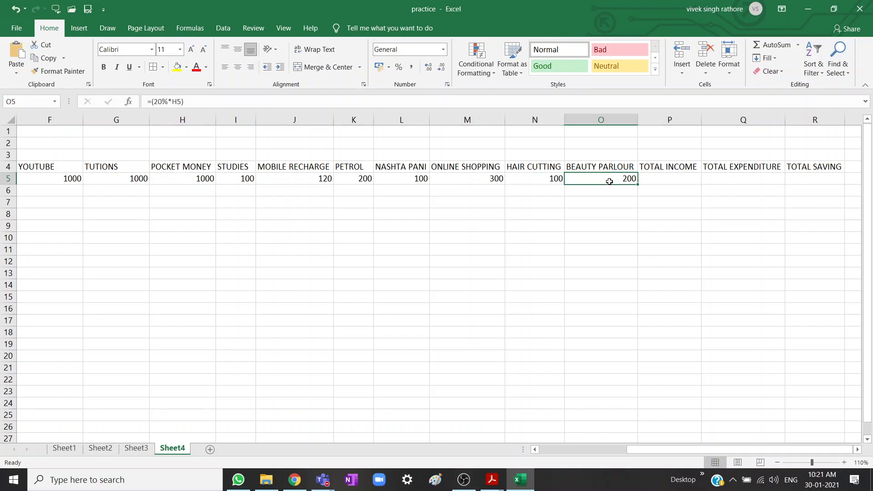
# Replace the HAIR CUTTING amount in cell N5 with the formula =(10%*500)
pyautogui.click(526, 178)
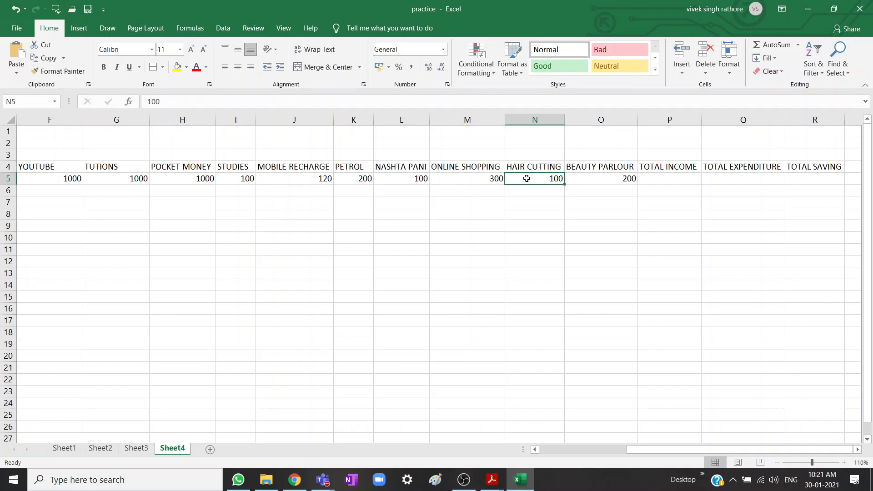
pyautogui.doubleClick(526, 178)
pyautogui.press('BackSpace')
pyautogui.press('BackSpace')
pyautogui.press('BackSpace')
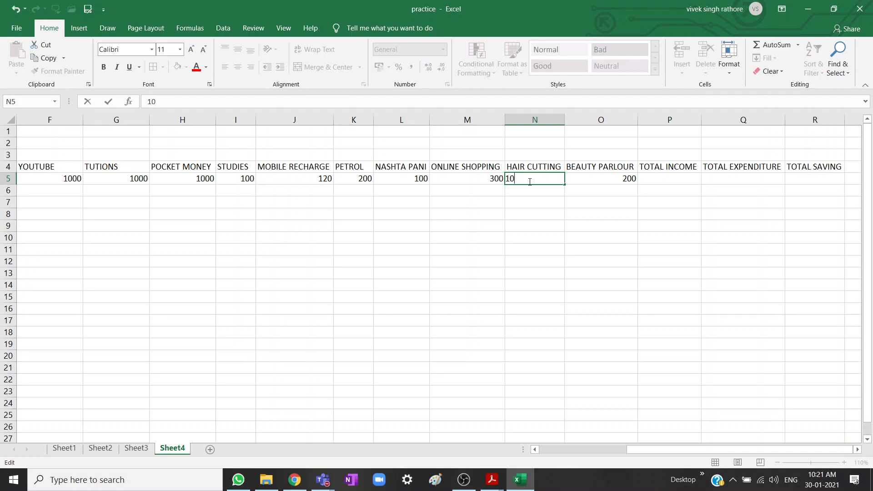
pyautogui.write('=')
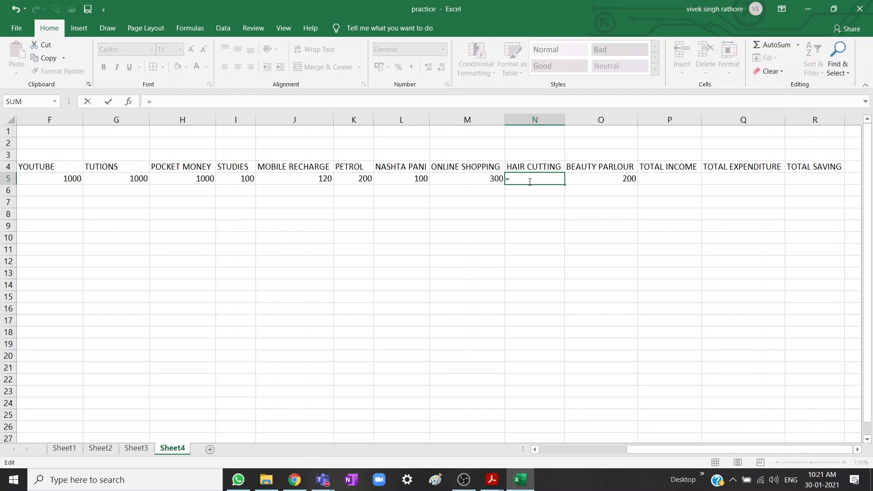
pyautogui.write('(2')
pyautogui.press('BackSpace')
pyautogui.write('10%*100')
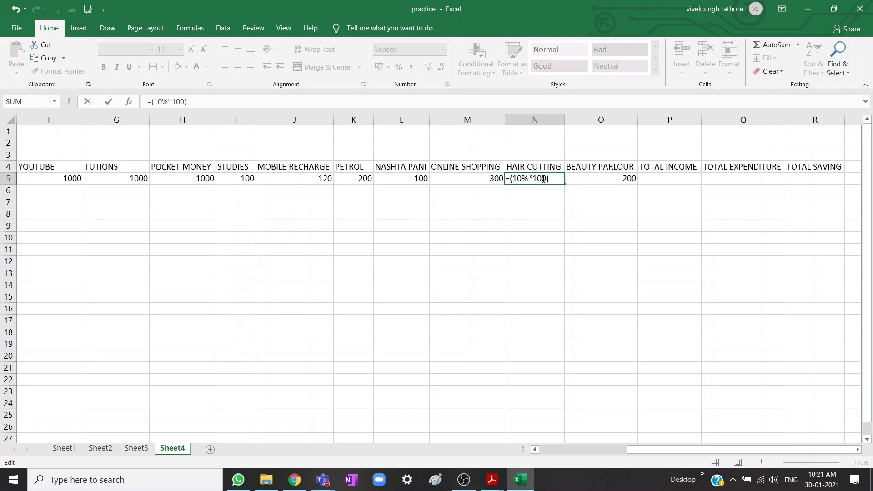
pyautogui.press('BackSpace')
pyautogui.write('5')
pyautogui.press('Return')
pyautogui.click(531, 234)
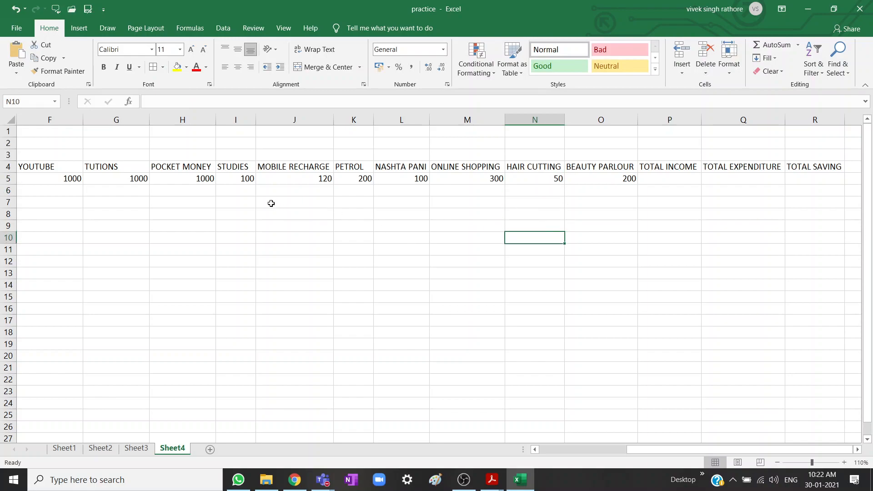
pyautogui.click(556, 180)
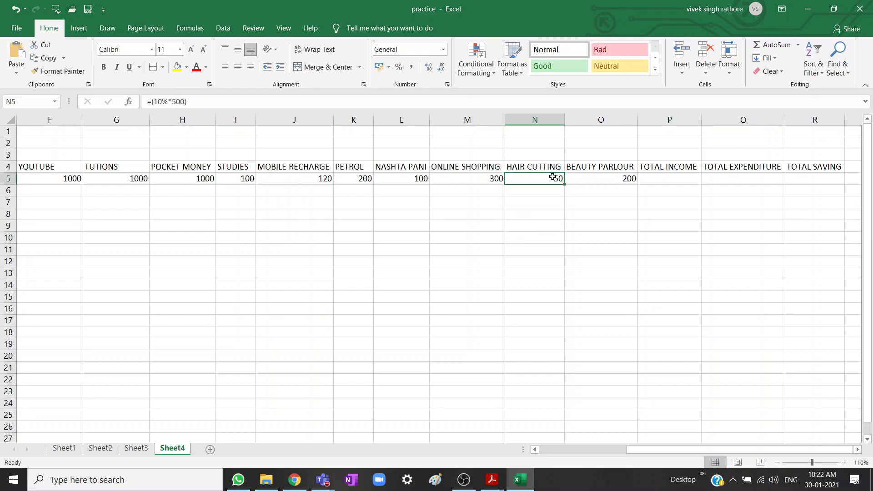
pyautogui.click(178, 101)
pyautogui.moveTo(176, 101); pyautogui.dragTo(173, 102)
pyautogui.click(617, 179)
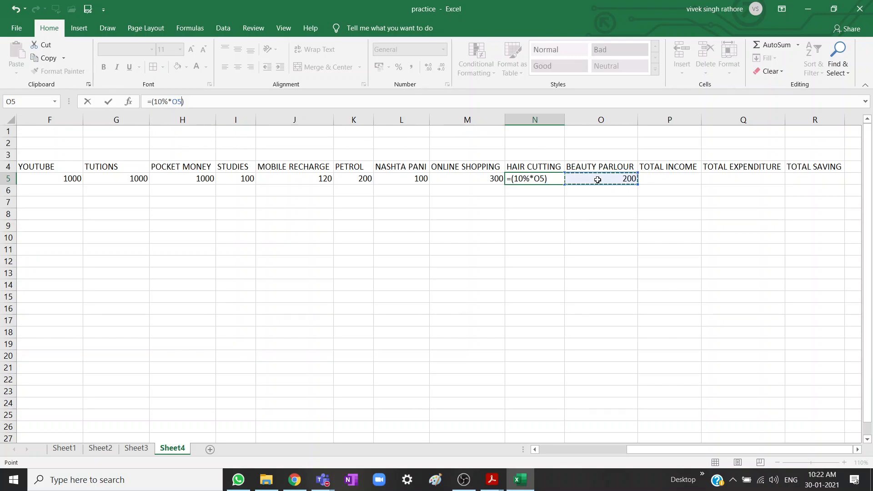
pyautogui.click(577, 218)
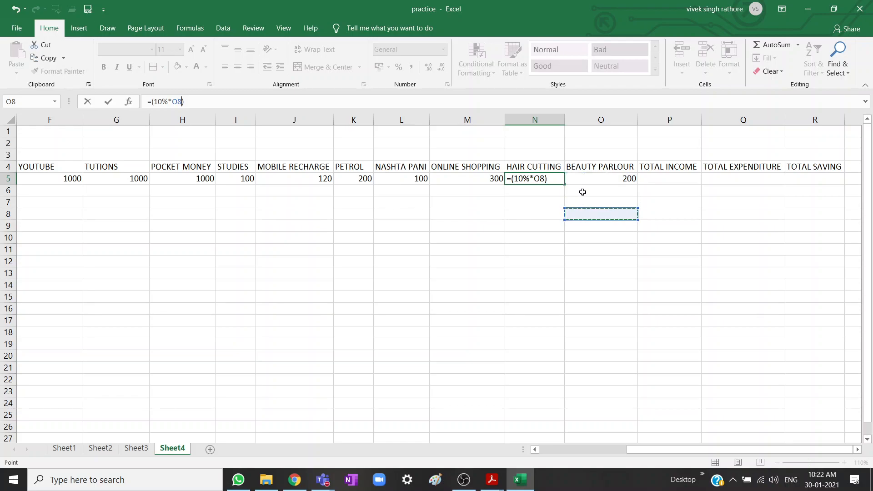
pyautogui.click(604, 179)
pyautogui.click(549, 178)
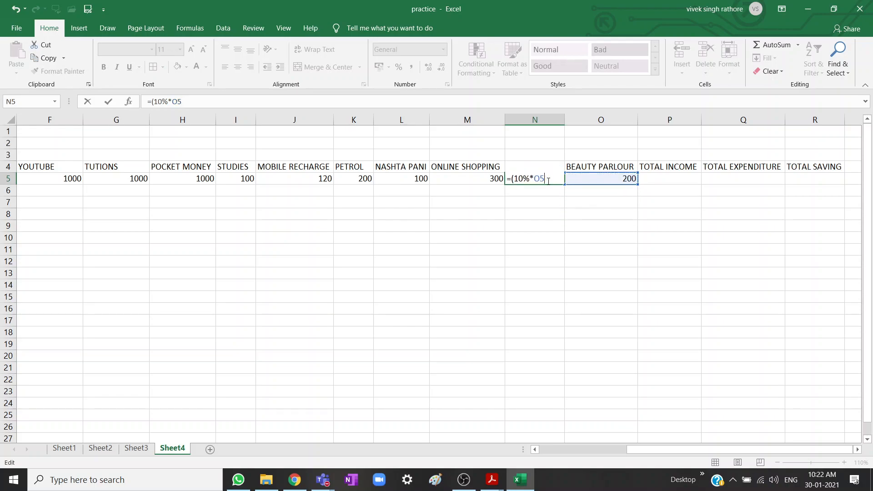
pyautogui.press('BackSpace')
pyautogui.press('BackSpace')
pyautogui.press('BackSpace')
pyautogui.write('500')
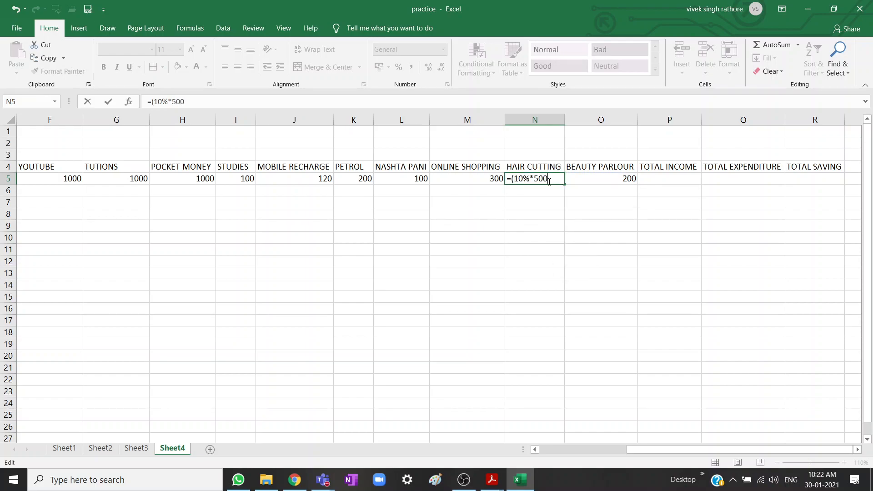
pyautogui.write(')')
pyautogui.click(559, 226)
pyautogui.click(603, 178)
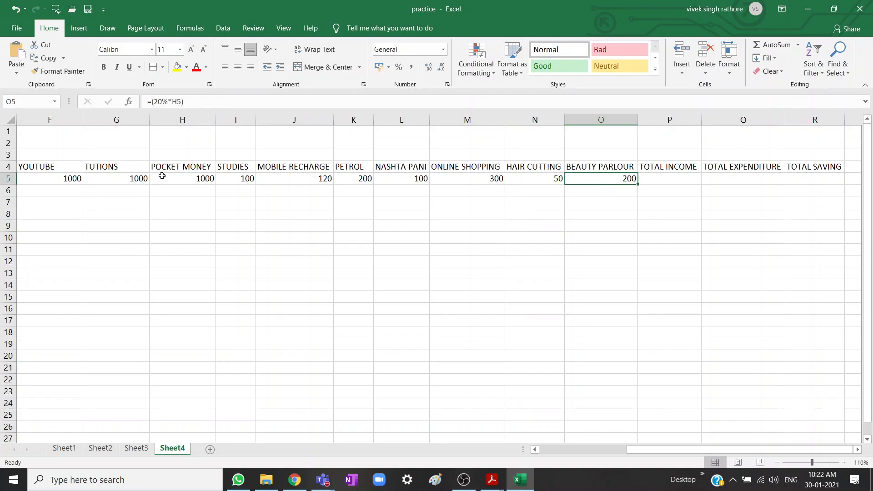
pyautogui.click(595, 237)
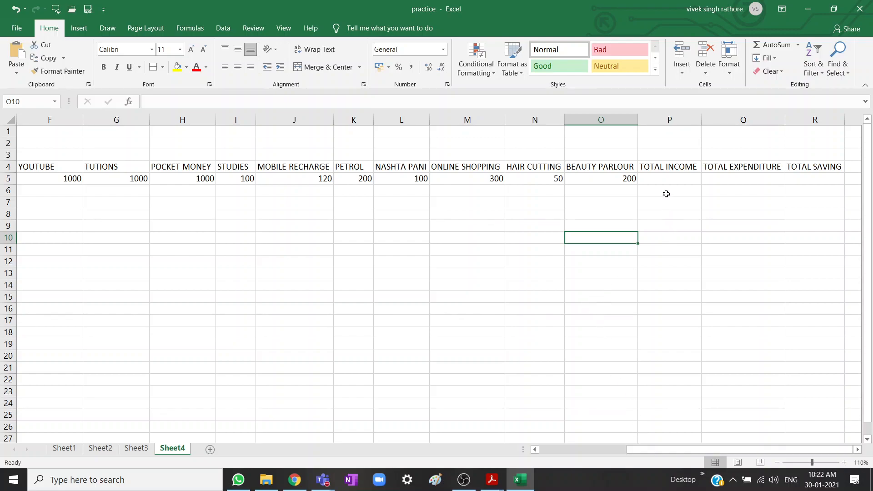
# Make the TOTAL INCOME, TOTAL EXPENDITURE and TOTAL SAVING headings in P4:R4 bold
pyautogui.moveTo(665, 166); pyautogui.dragTo(798, 166)
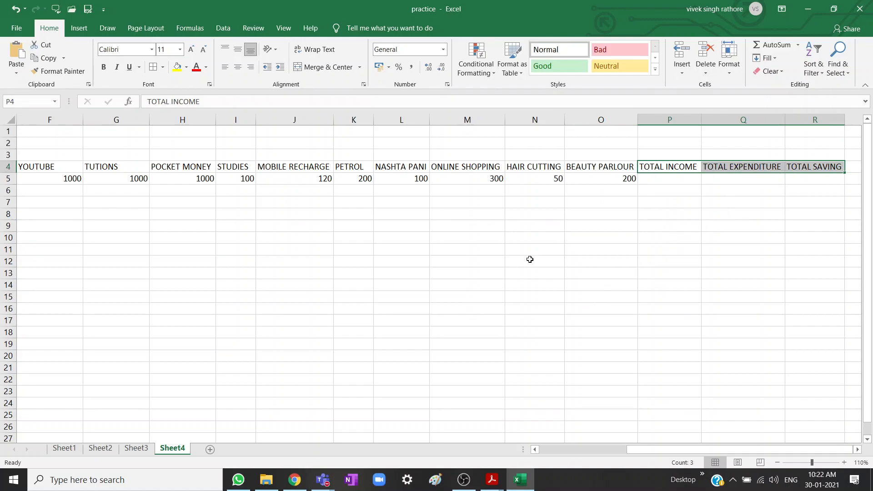
pyautogui.click(675, 273)
pyautogui.moveTo(662, 168); pyautogui.dragTo(798, 169)
pyautogui.click(103, 67)
pyautogui.click(678, 251)
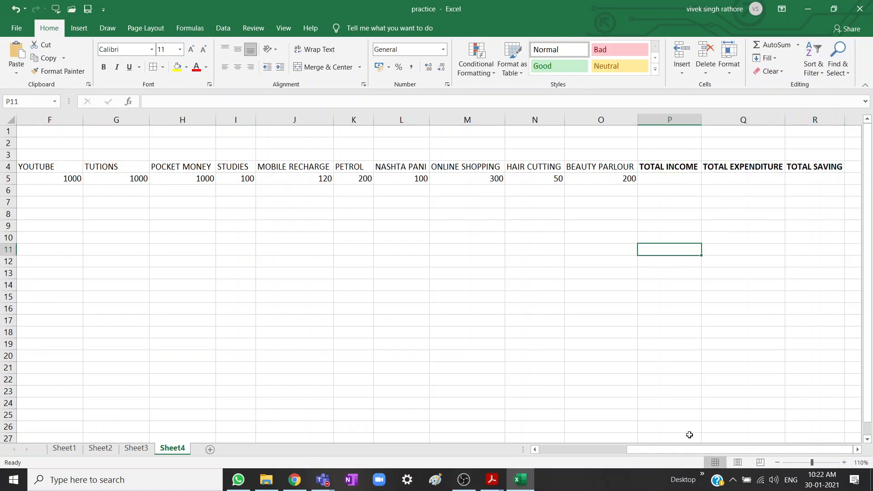
# Enter the formula =SUM(F5:H5) in cell P5 to add up YOUTUBE, TUTIONS and POCKET MONEY as TOTAL INCOME
pyautogui.click(655, 180)
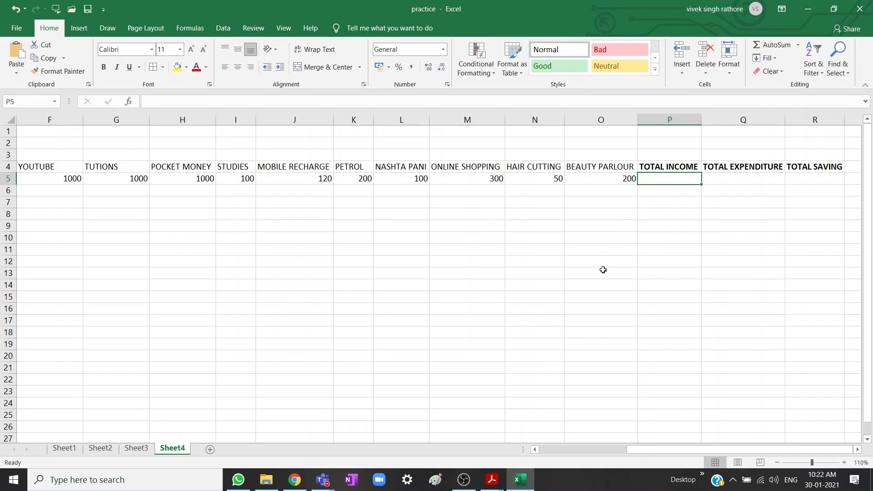
pyautogui.moveTo(677, 449); pyautogui.dragTo(662, 452)
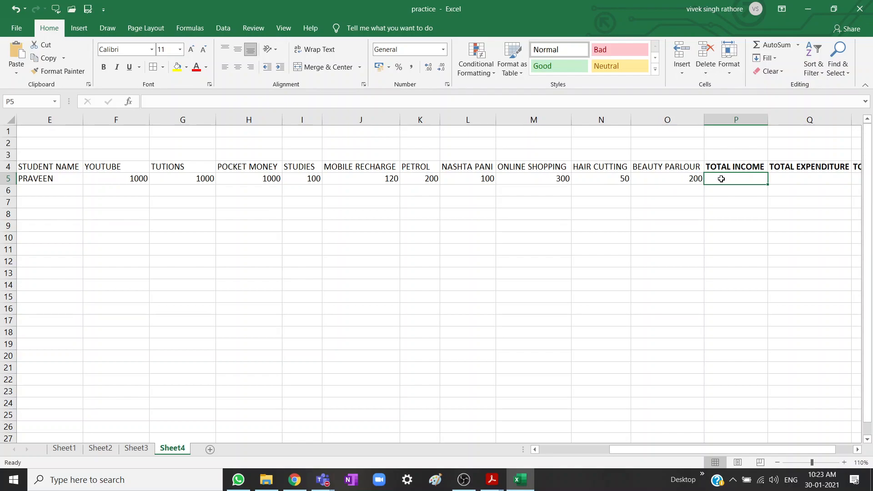
pyautogui.write('=(')
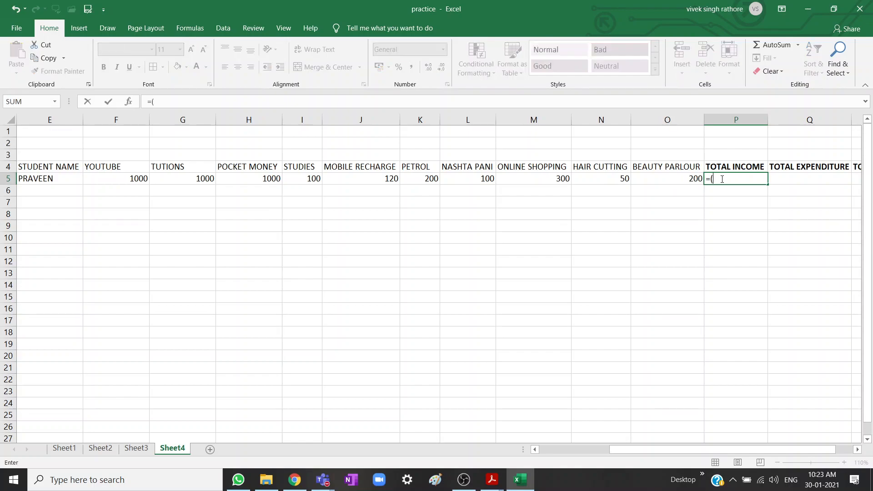
pyautogui.write('SUM')
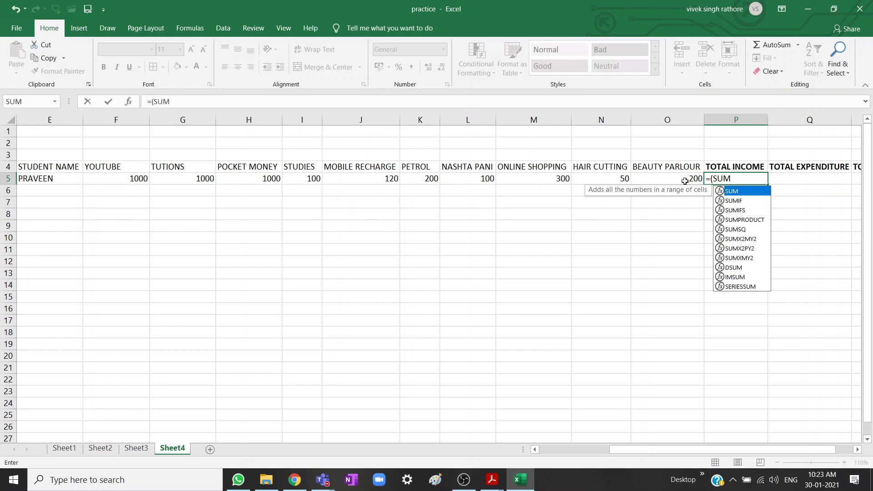
pyautogui.write('(')
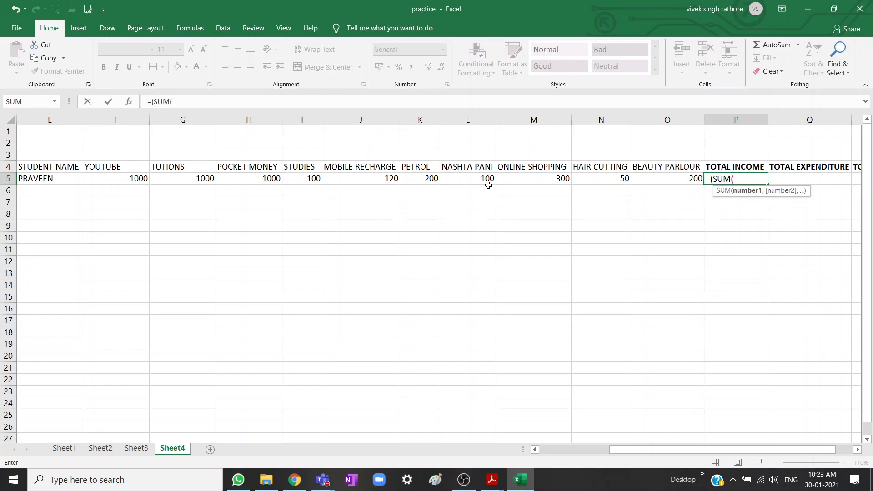
pyautogui.press('BackSpace')
pyautogui.press('BackSpace')
pyautogui.press('BackSpace')
pyautogui.press('BackSpace')
pyautogui.press('BackSpace')
pyautogui.write('SU')
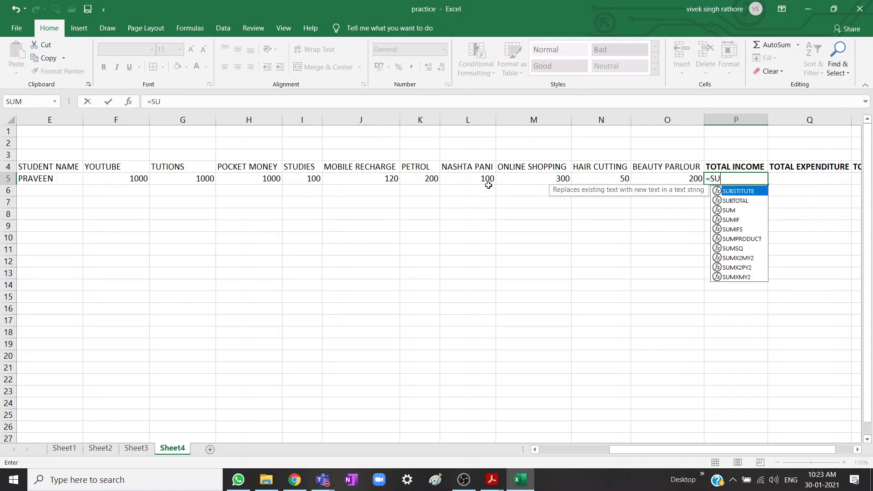
pyautogui.write('M(')
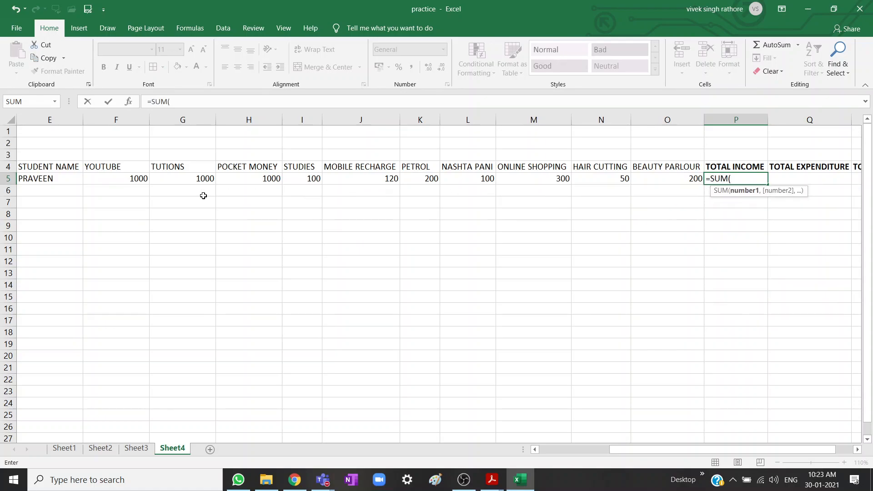
pyautogui.moveTo(131, 177); pyautogui.dragTo(235, 177)
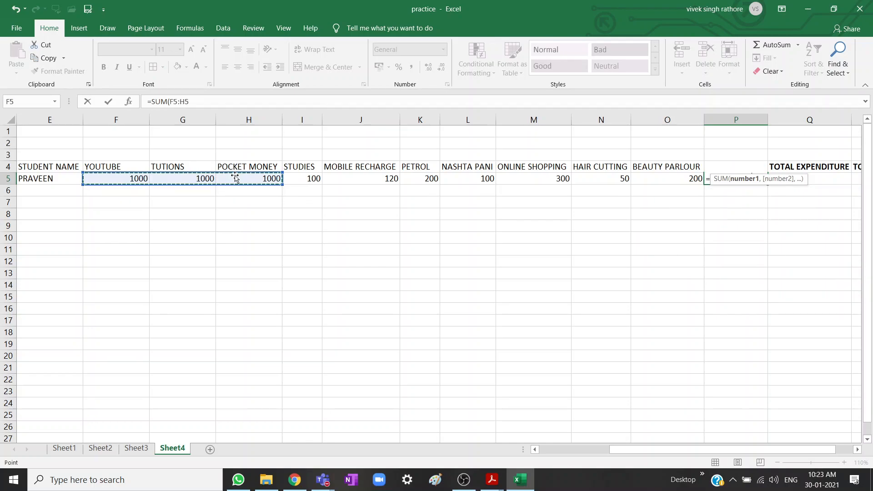
pyautogui.write(')')
pyautogui.press('Return')
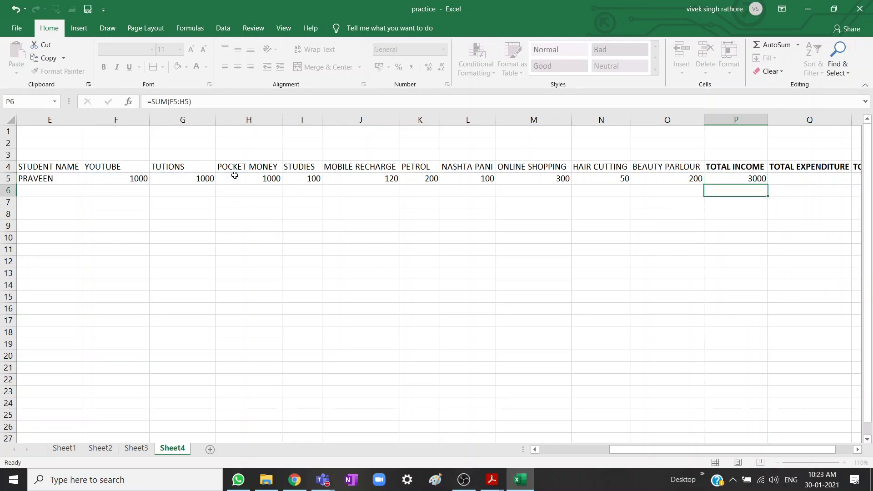
pyautogui.click(599, 283)
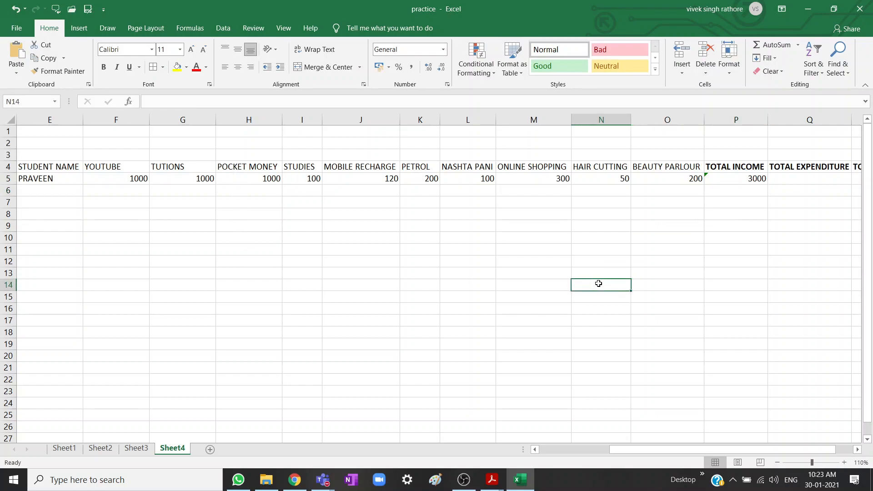
# Compare the TOTAL INCOME formula in P5 with the income amounts in F5:H5 and look over the remaining total columns
pyautogui.click(727, 179)
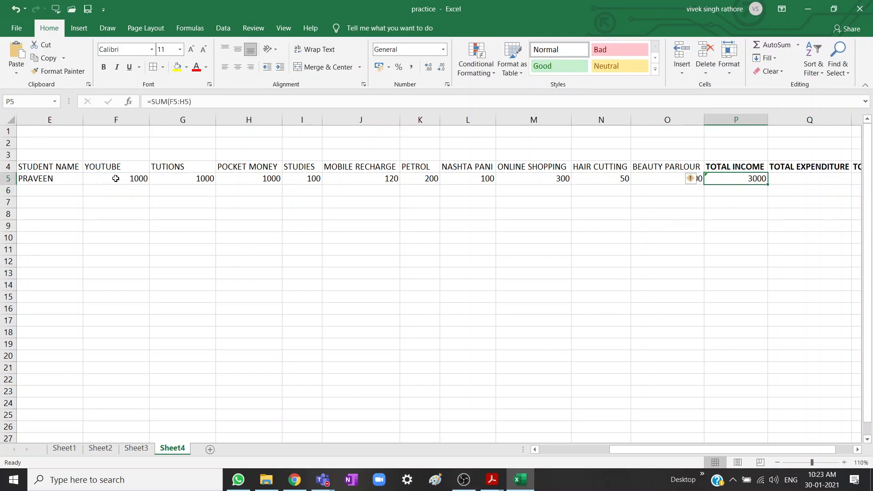
pyautogui.moveTo(116, 179); pyautogui.dragTo(238, 177)
pyautogui.click(389, 272)
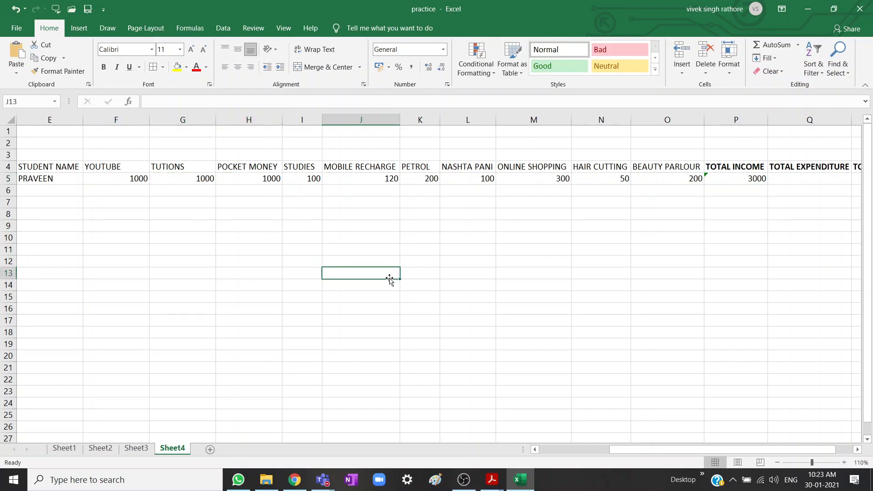
pyautogui.moveTo(630, 449); pyautogui.dragTo(659, 450)
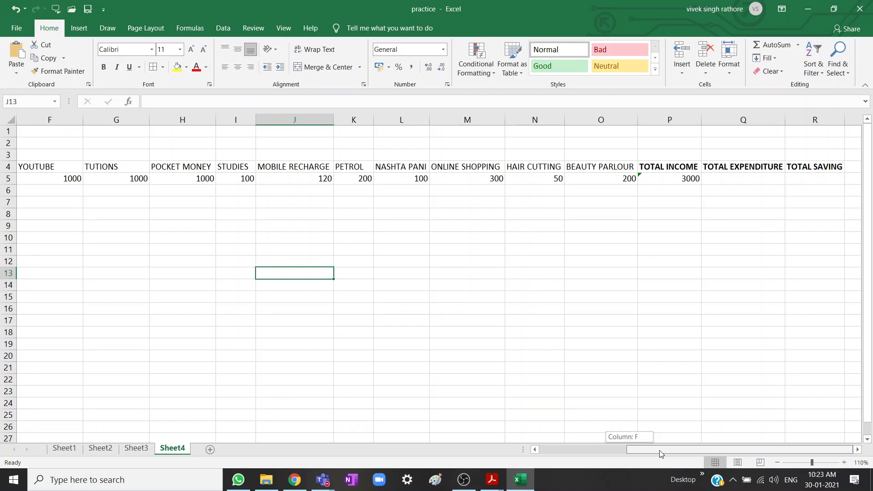
pyautogui.moveTo(660, 454); pyautogui.dragTo(630, 441)
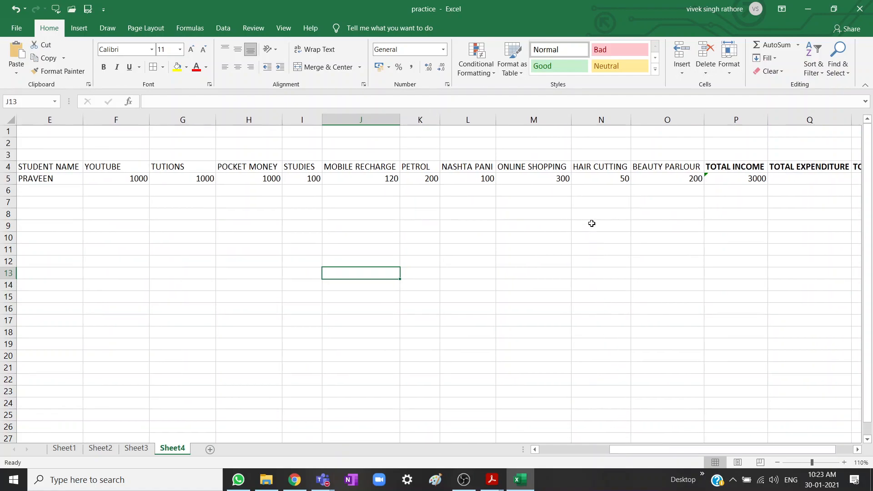
# Change the HAIR CUTTING formula in cell N5 to =(10%*600)
pyautogui.click(601, 180)
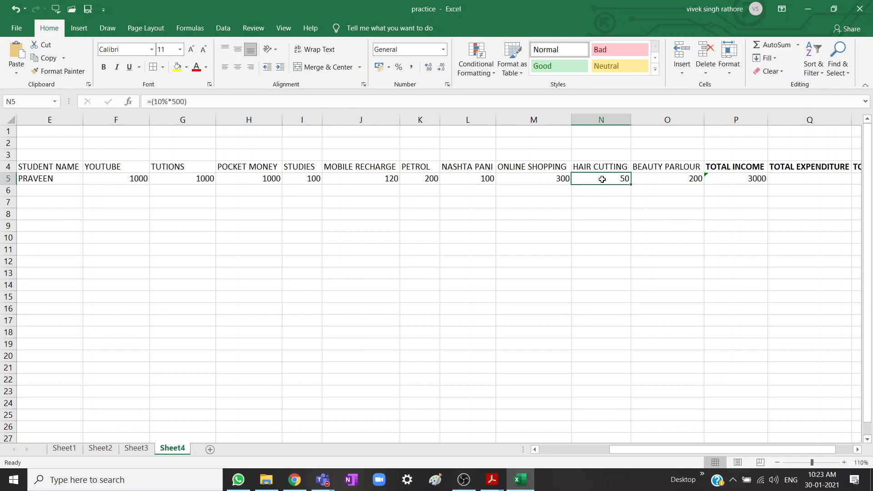
pyautogui.click(178, 101)
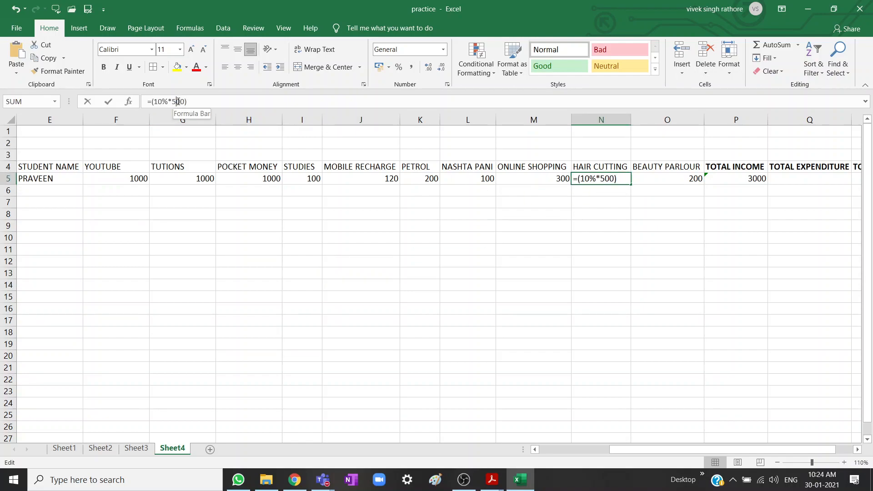
pyautogui.press('BackSpace')
pyautogui.write('6')
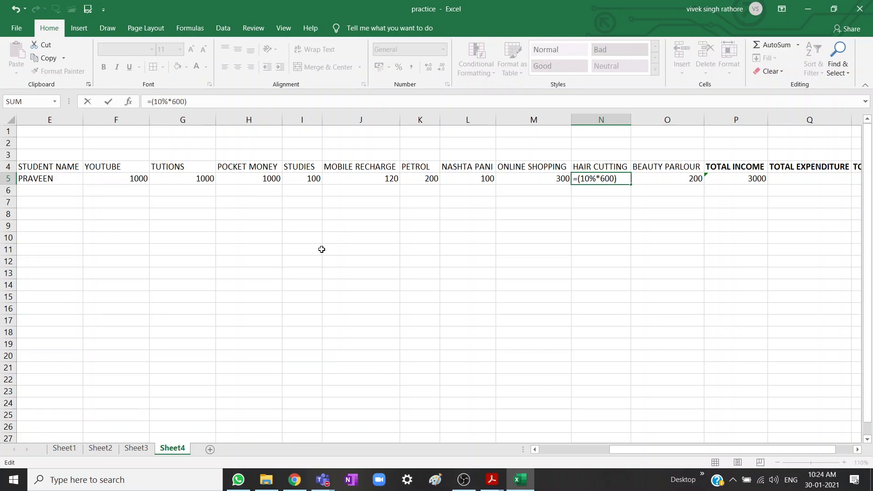
pyautogui.click(321, 250)
# Check the formulas in the HAIR CUTTING, BEAUTY PARLOUR and TOTAL INCOME cells of row 5
pyautogui.click(603, 177)
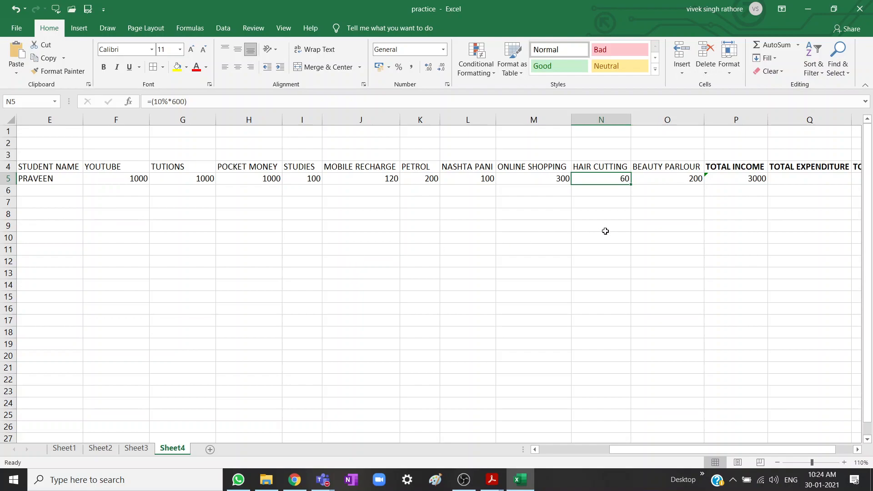
pyautogui.click(663, 224)
pyautogui.click(675, 178)
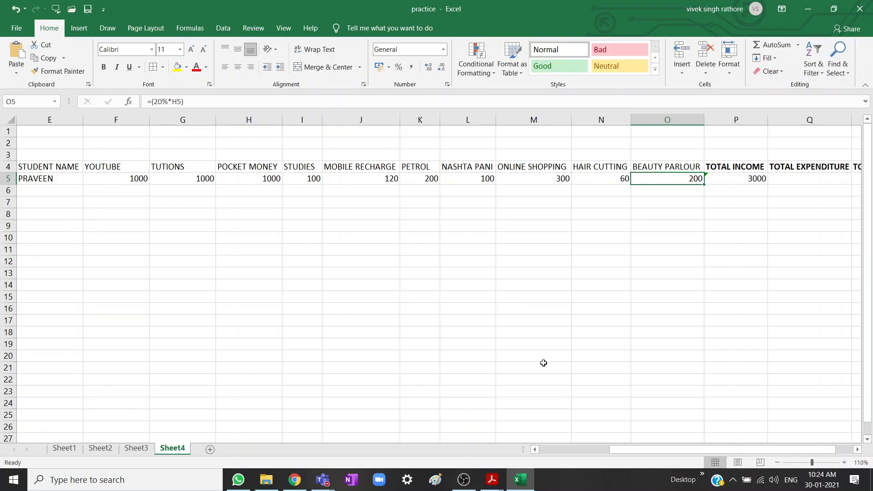
pyautogui.moveTo(654, 454); pyautogui.dragTo(661, 450)
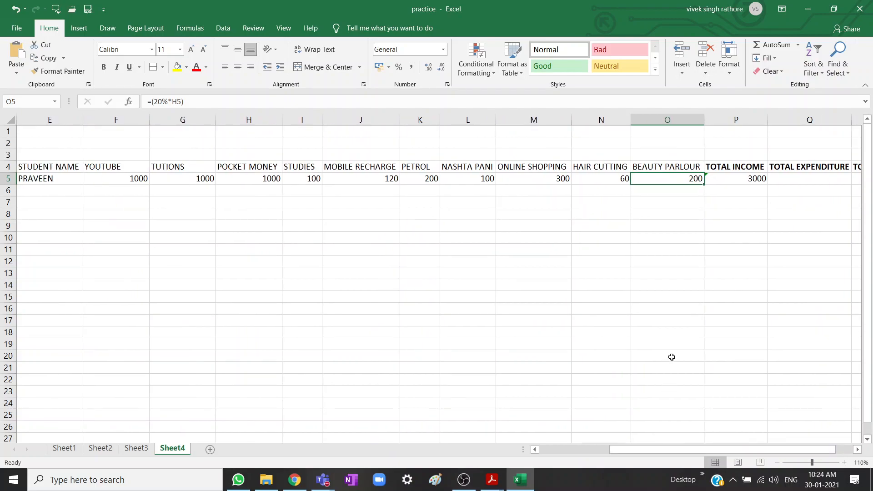
pyautogui.click(741, 178)
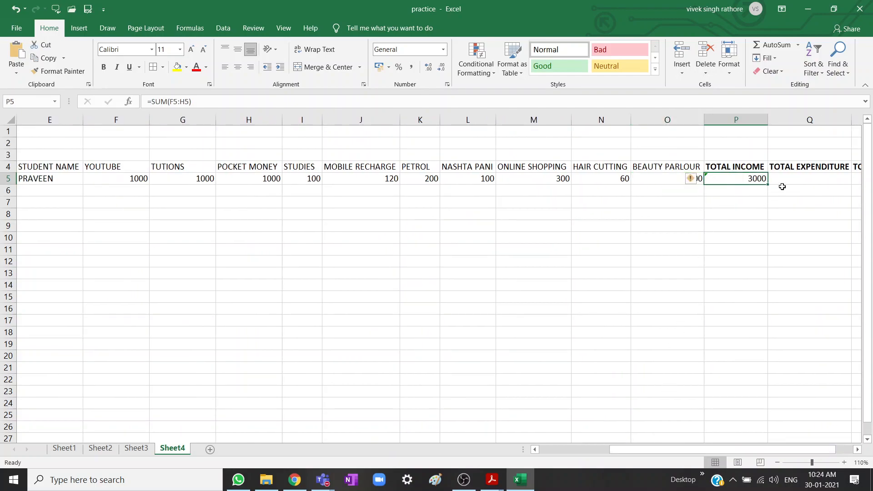
# Enter the formula =SUM(I5:O5) in cell Q5 to add up the expenses from STUDIES to BEAUTY PARLOUR as TOTAL EXPENDITURE
pyautogui.click(804, 178)
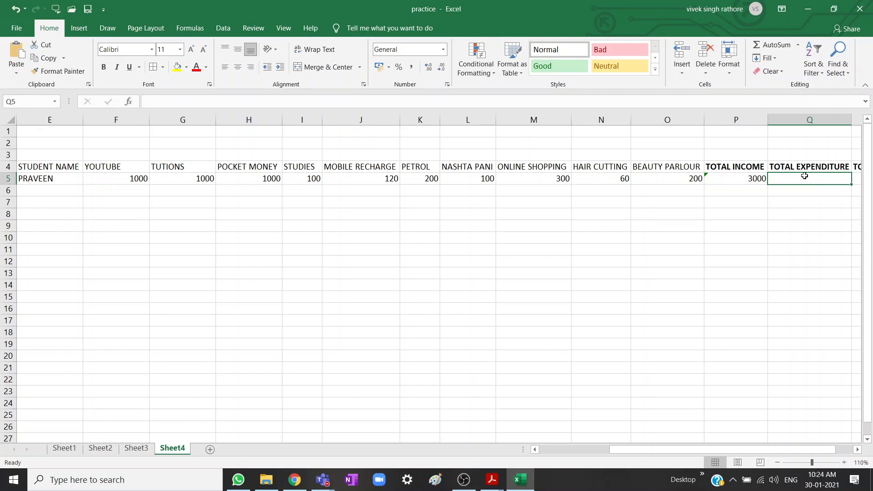
pyautogui.write('=')
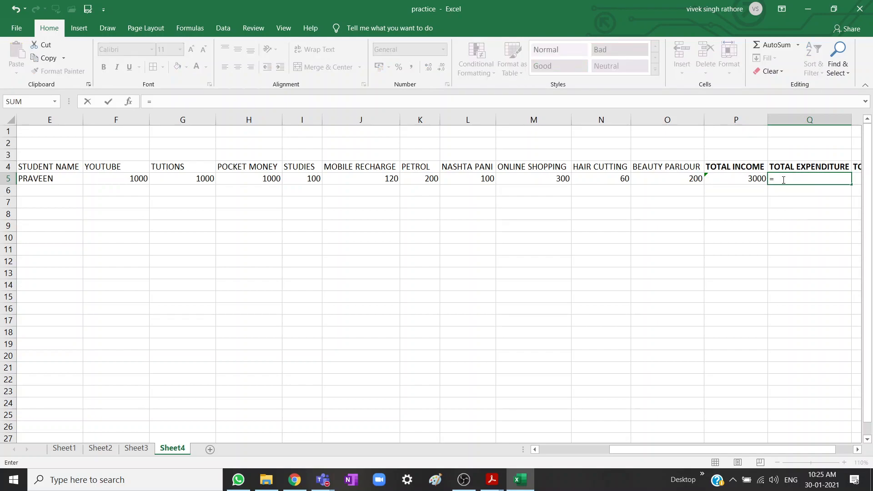
pyautogui.write('SUM')
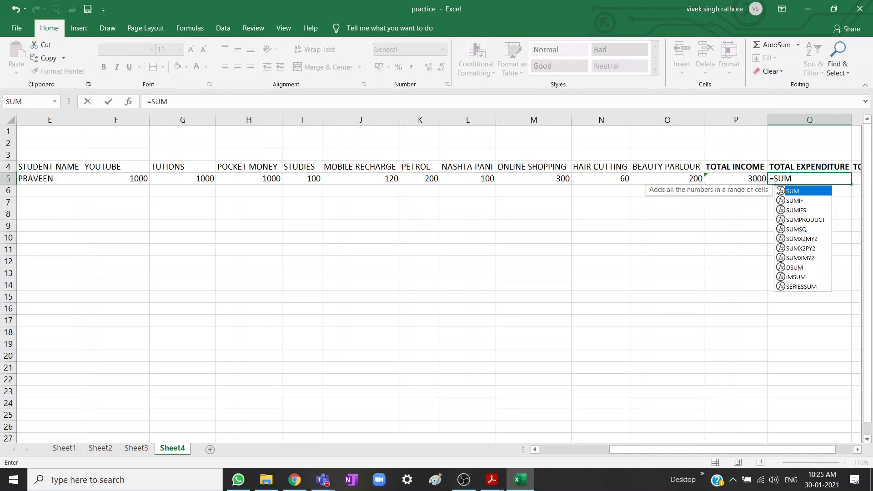
pyautogui.doubleClick(779, 190)
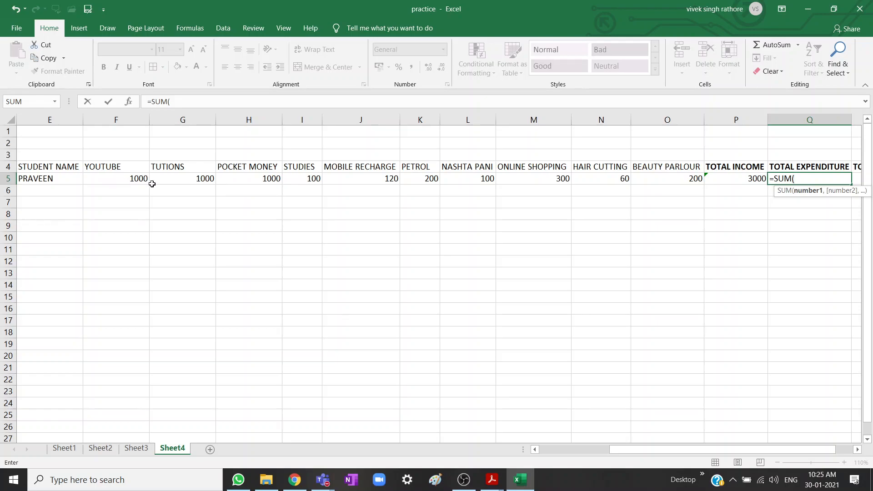
pyautogui.moveTo(308, 178); pyautogui.dragTo(688, 178)
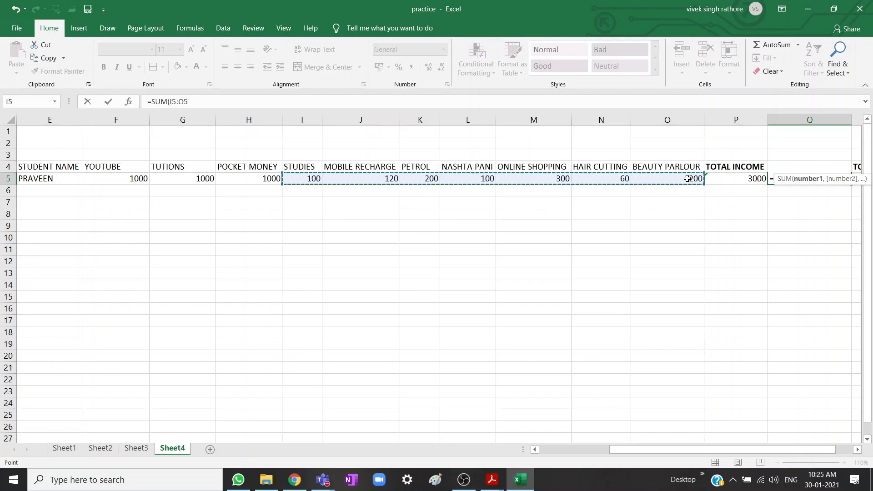
pyautogui.write(')')
pyautogui.press('Return')
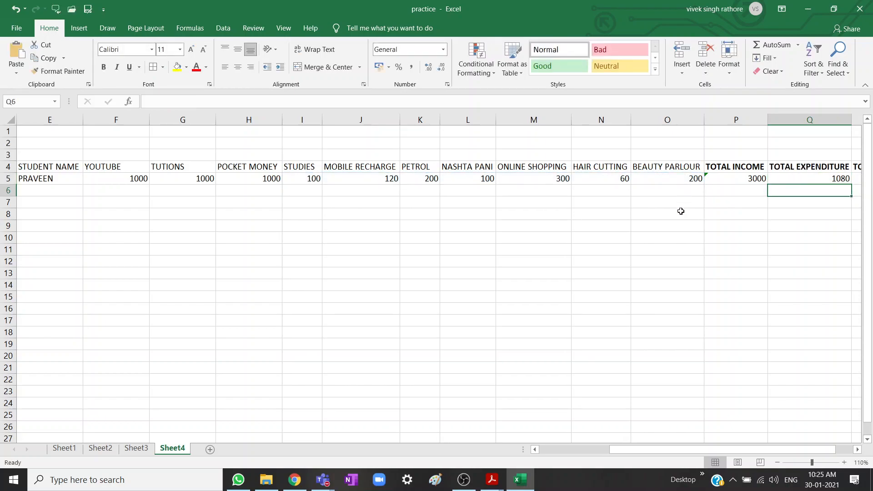
pyautogui.click(693, 258)
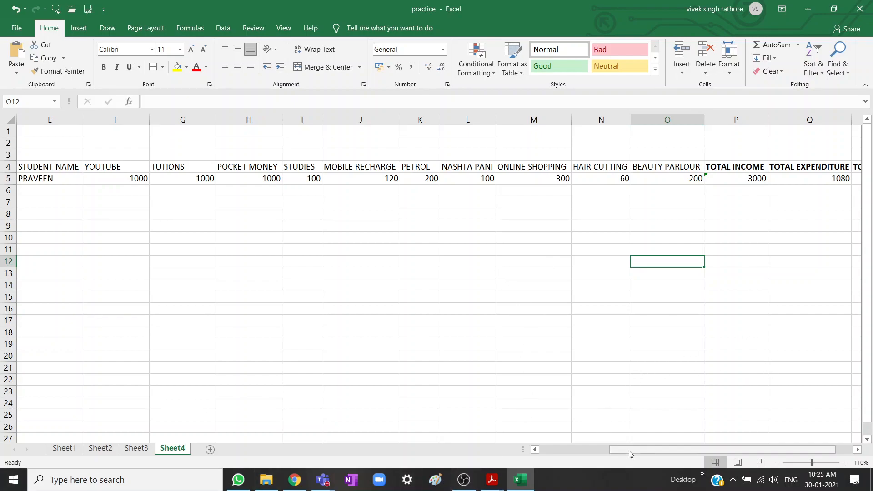
# Change the POCKET MONEY amount in cell H5 to 2000
pyautogui.moveTo(629, 451); pyautogui.dragTo(648, 455)
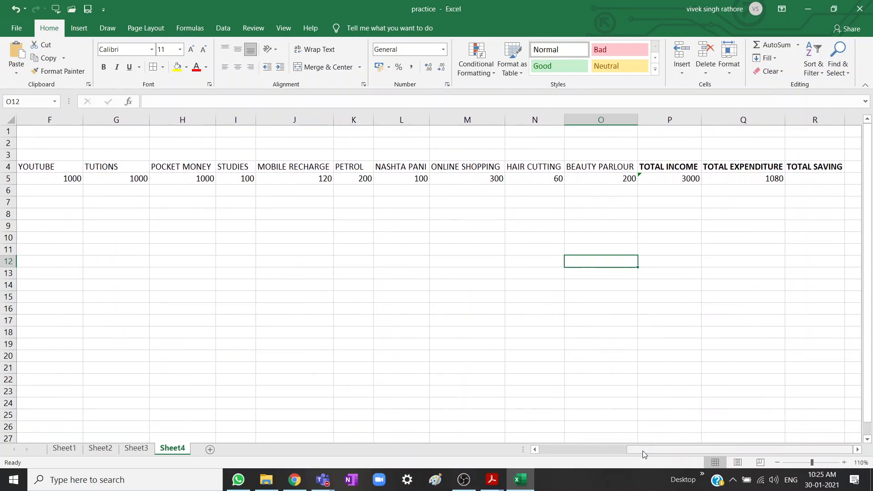
pyautogui.click(196, 177)
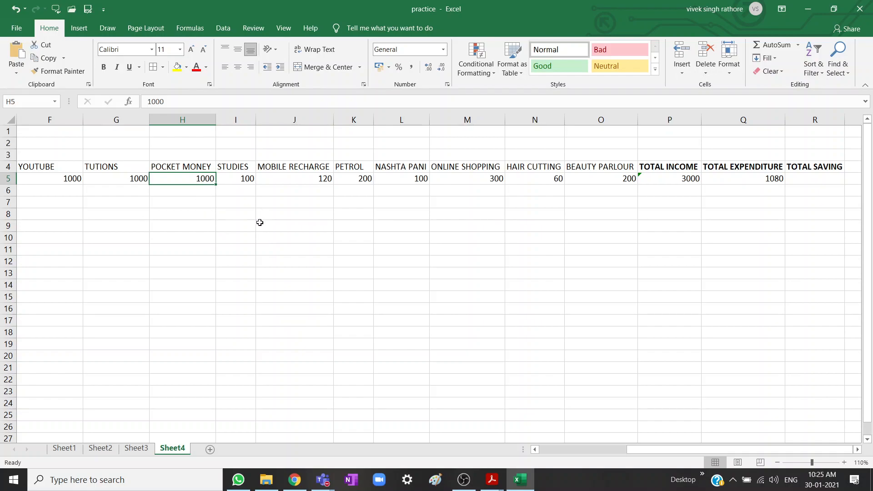
pyautogui.write('2000')
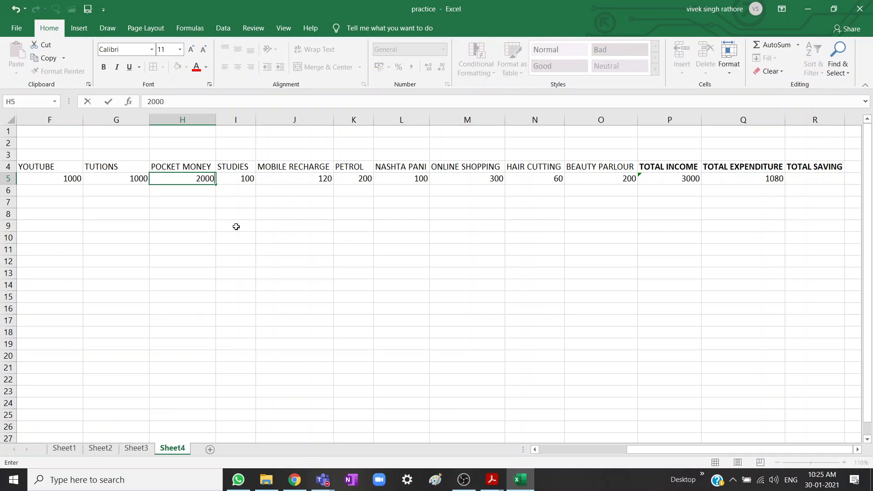
pyautogui.press('Return')
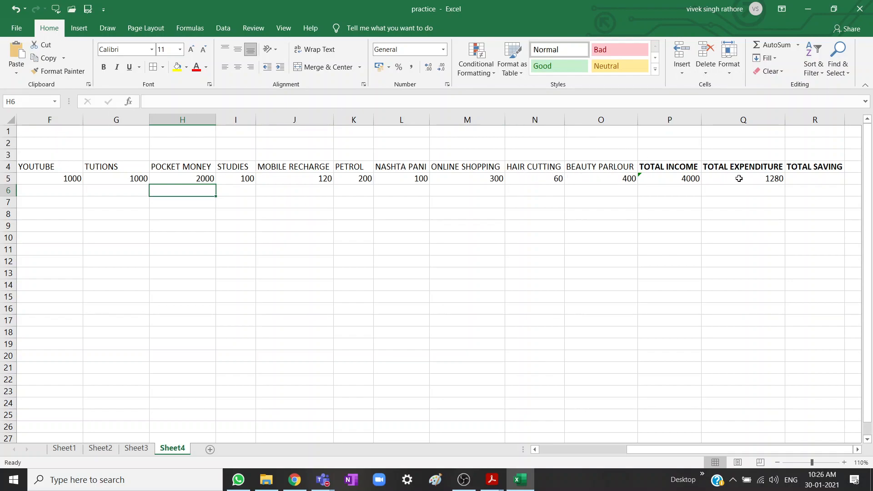
pyautogui.click(775, 282)
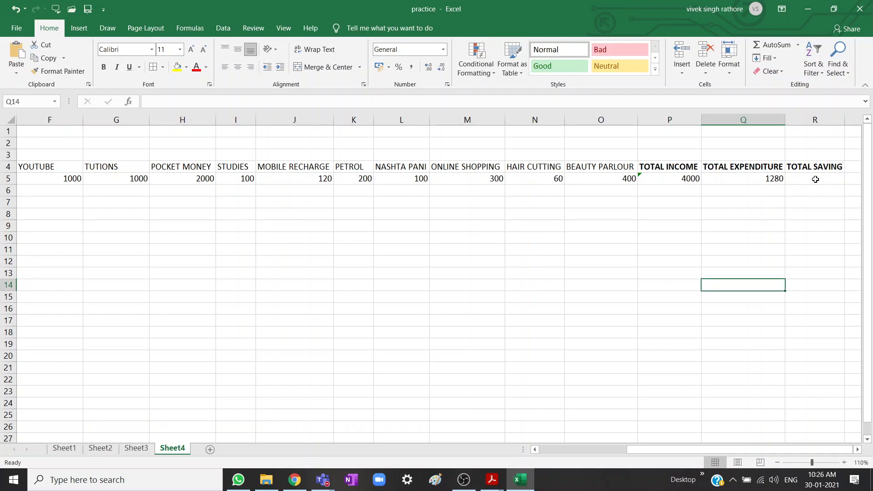
# Enter the formula =(P5-Q5) in cell R5 to calculate TOTAL SAVING as income minus expenditure
pyautogui.click(815, 180)
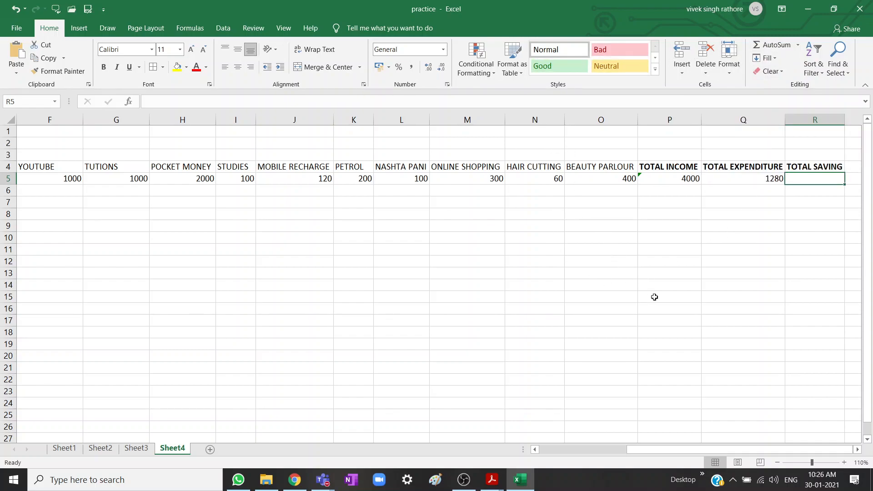
pyautogui.write('=')
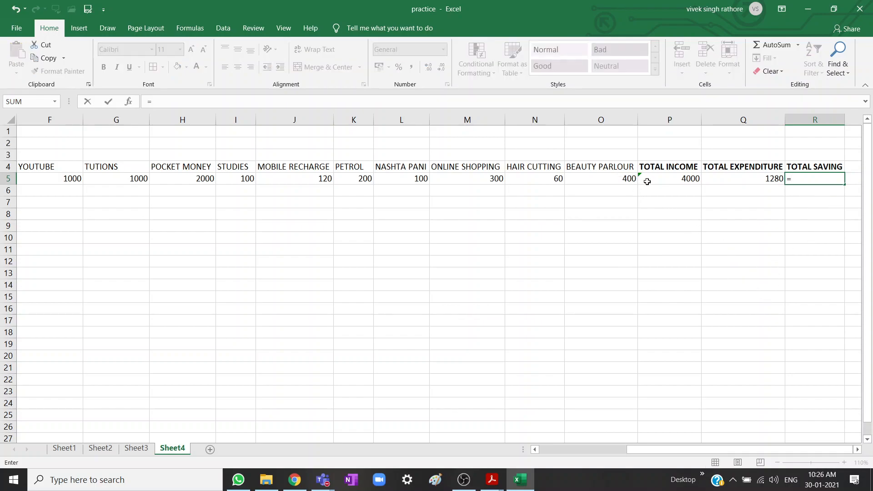
pyautogui.write('(')
pyautogui.click(661, 181)
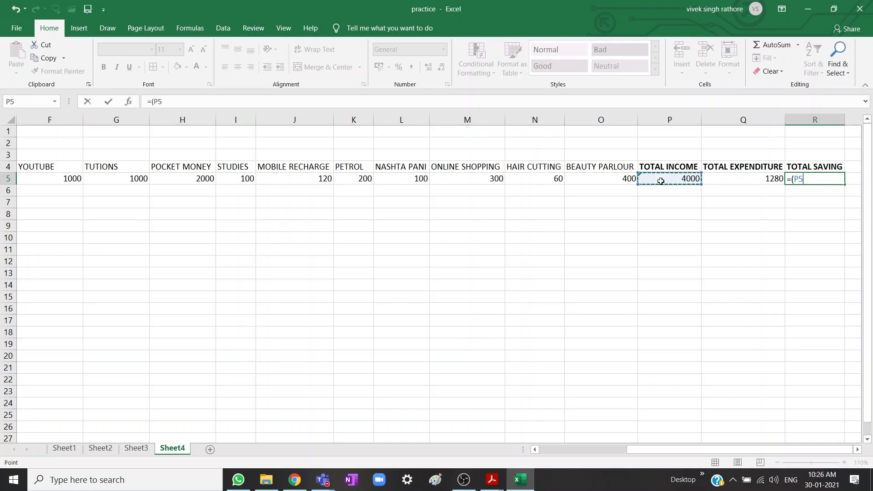
pyautogui.write('-')
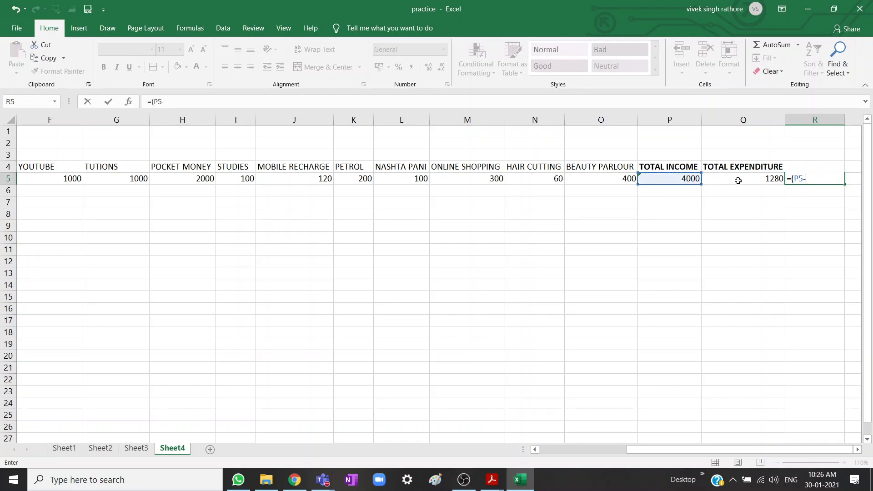
pyautogui.click(738, 181)
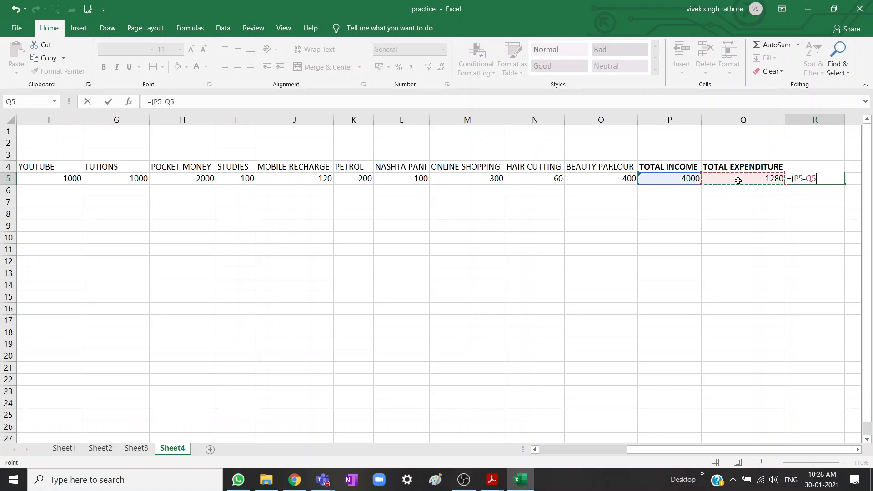
pyautogui.write(')')
pyautogui.press('Return')
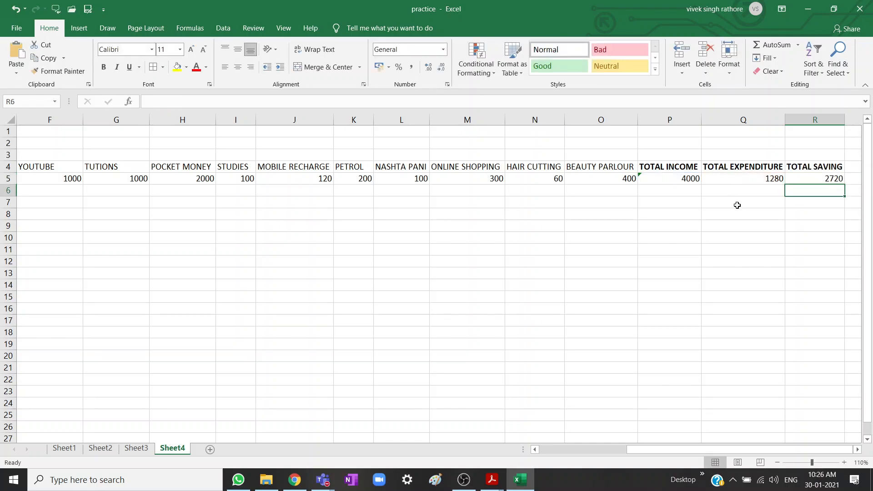
pyautogui.click(717, 262)
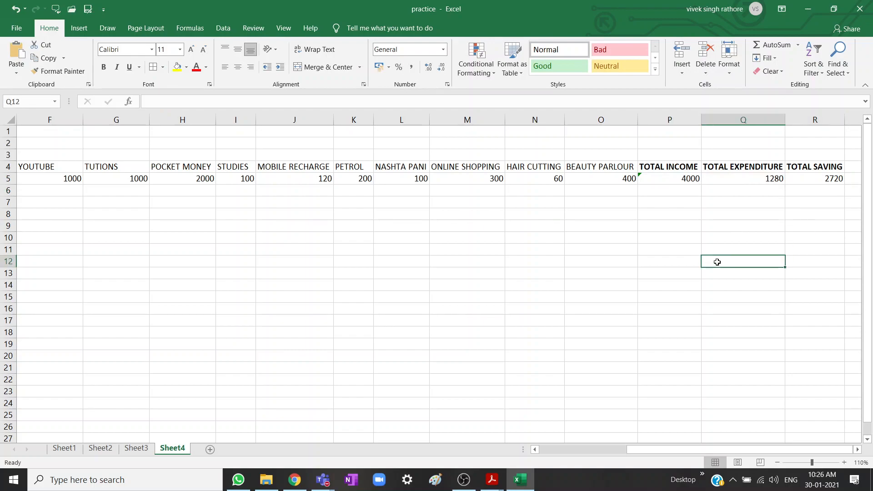
pyautogui.click(814, 181)
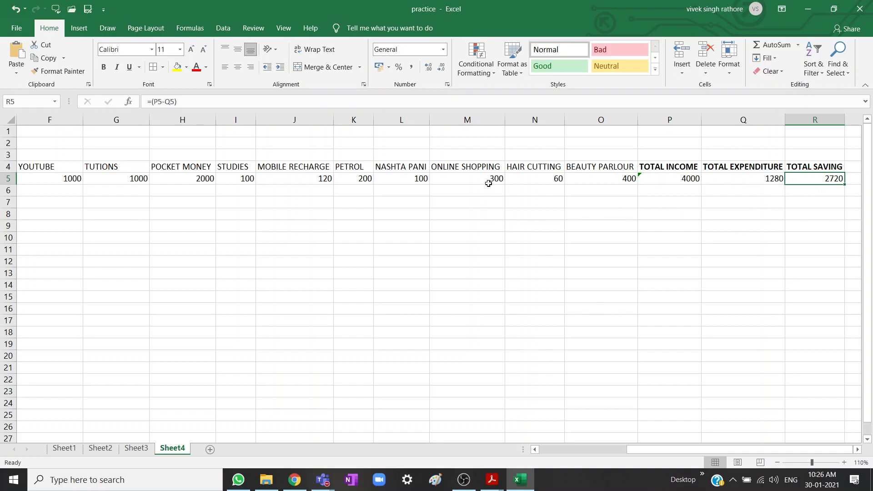
# Try the division formula =(M5/N5) in the empty cell N11, dividing ONLINE SHOPPING by HAIR CUTTING
pyautogui.click(534, 251)
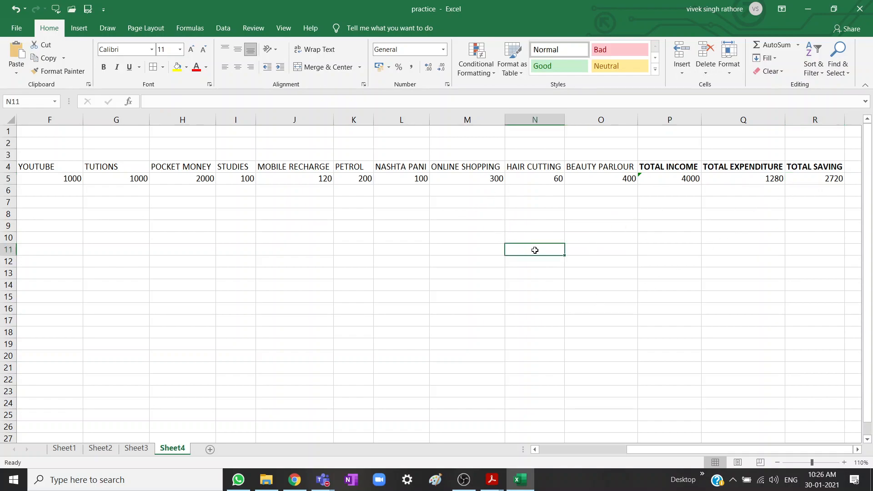
pyautogui.write('=(')
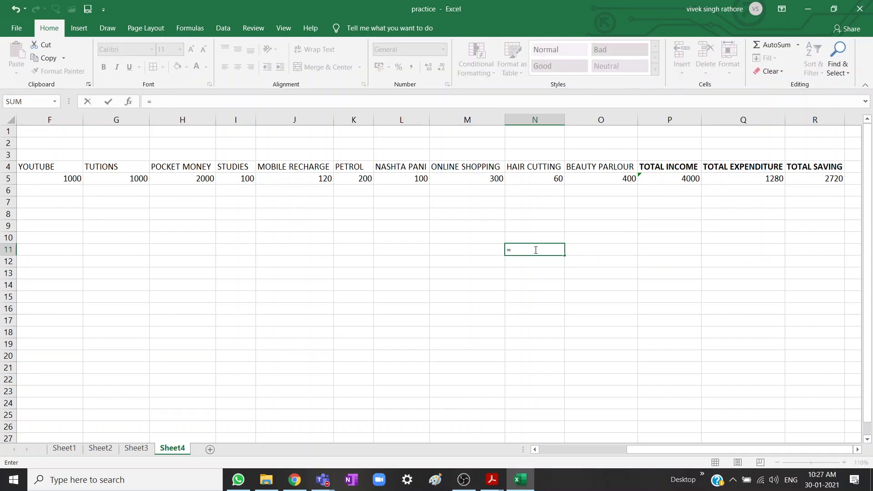
pyautogui.click(495, 179)
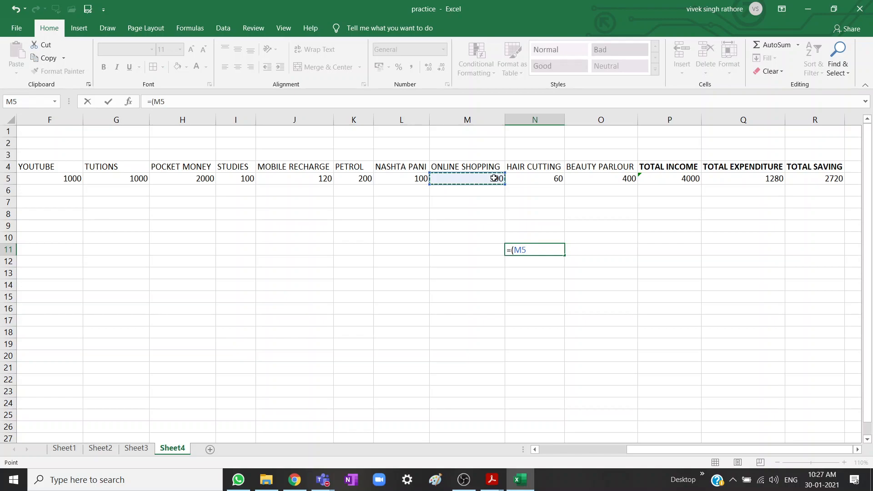
pyautogui.write('/')
pyautogui.click(552, 178)
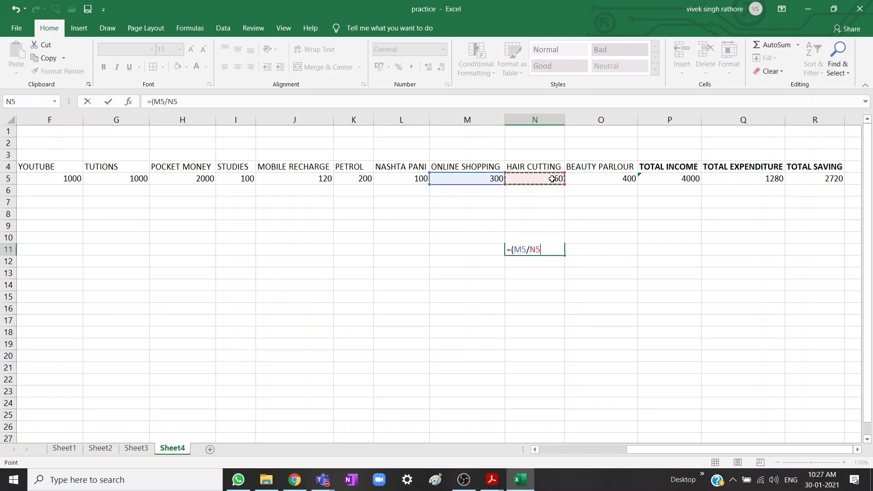
pyautogui.write(')')
pyautogui.press('Return')
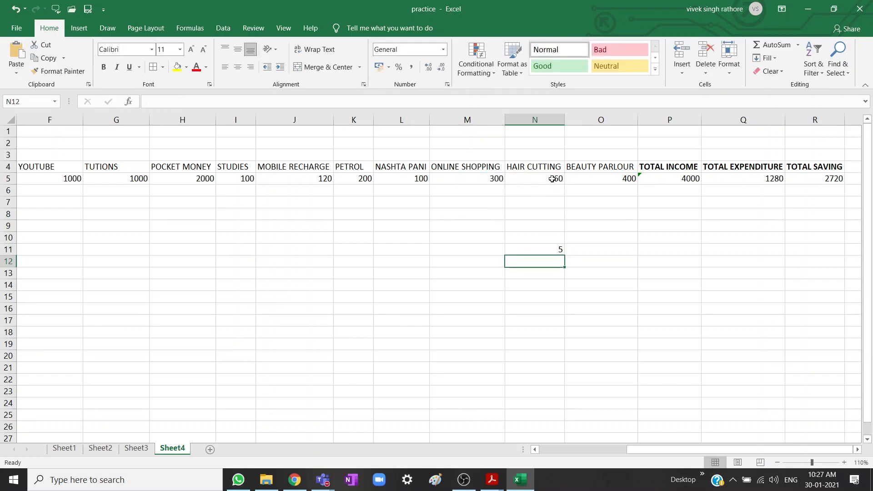
pyautogui.click(540, 247)
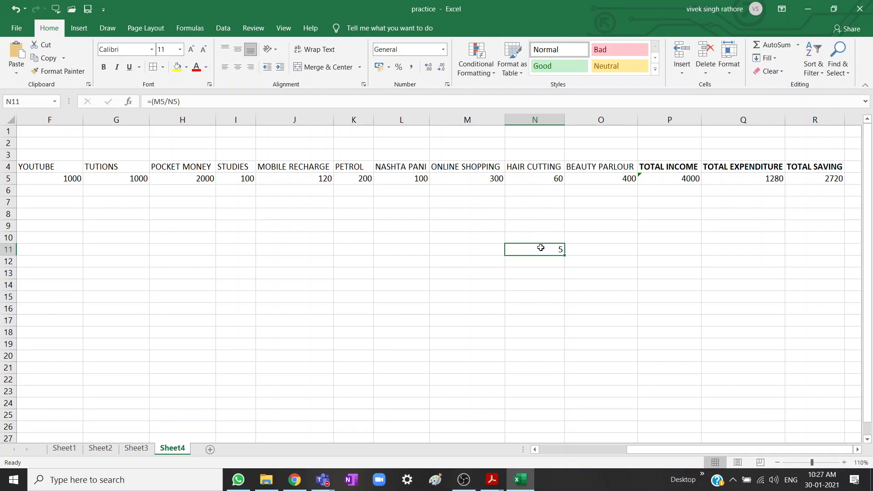
# Clear the trial division formula from cell N11
pyautogui.click(575, 286)
pyautogui.click(553, 248)
pyautogui.press('Delete')
pyautogui.click(523, 293)
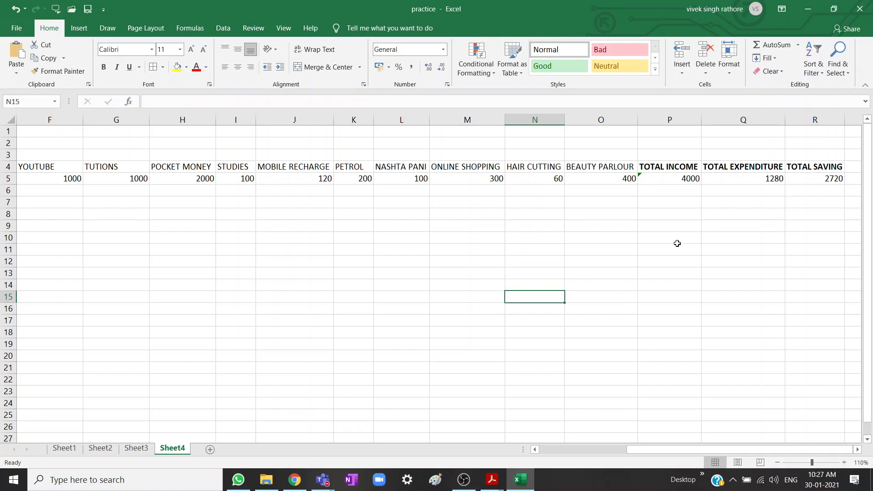
# Start a second student record by entering serial number 2 in cell D6 under S.No
pyautogui.moveTo(692, 453); pyautogui.dragTo(603, 454)
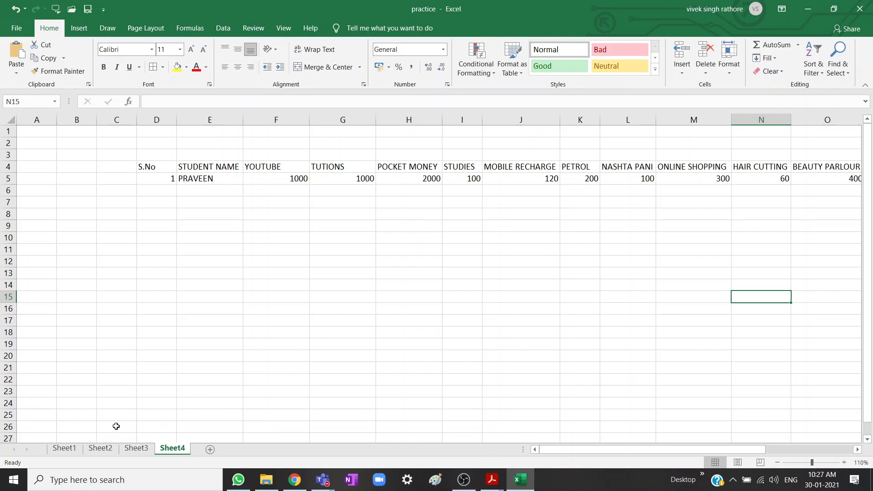
pyautogui.click(170, 190)
pyautogui.write('2')
pyautogui.press('Tab')
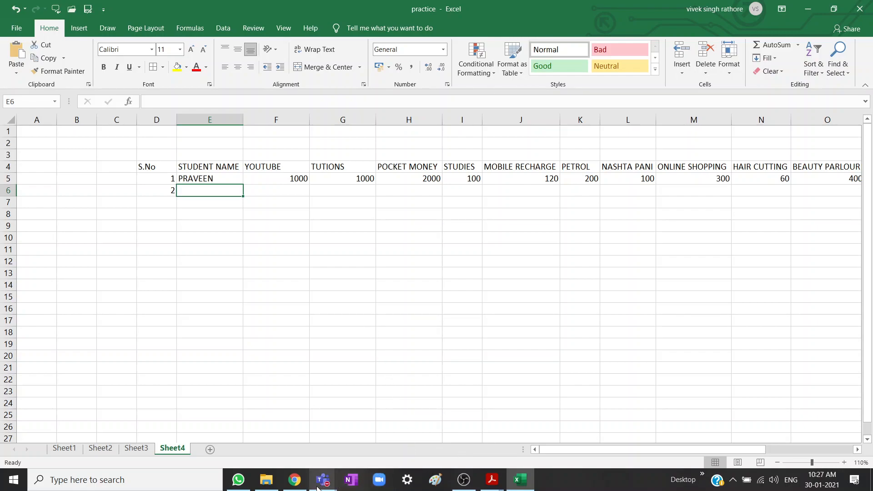
# Look up an attendee in the Microsoft Teams class meeting, return to Excel and enter that student's name in cell E6
pyautogui.moveTo(319, 486)
pyautogui.click(346, 407)
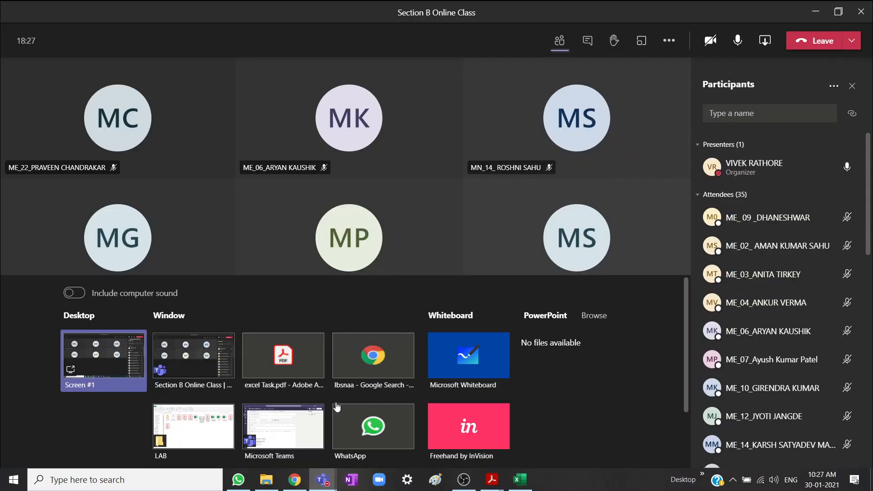
pyautogui.click(520, 479)
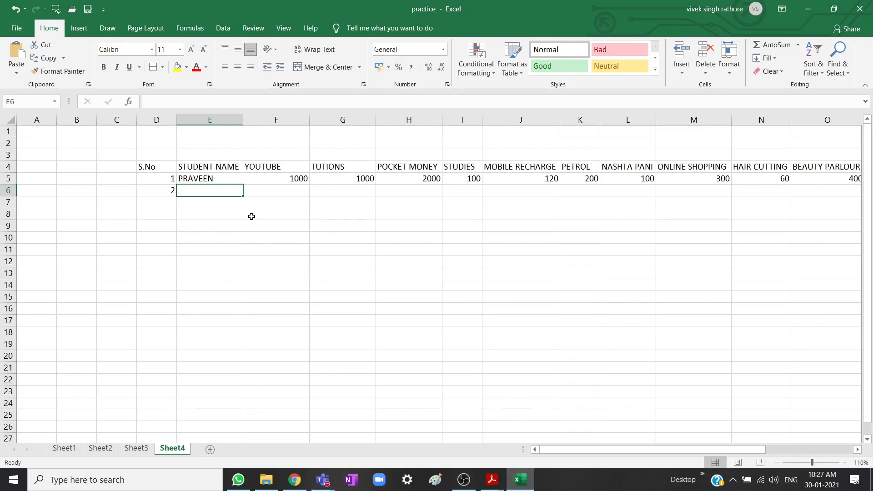
pyautogui.write('DHANESHWAR')
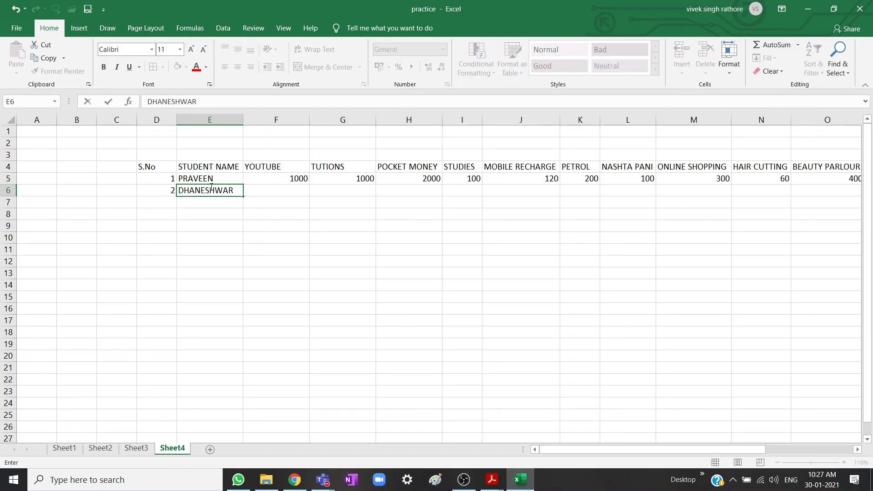
pyautogui.click(276, 233)
# Enter the second student's income in row 6: YOUTUBE 0, TUTIONS 2000 and POCKET MONEY 1000
pyautogui.click(274, 190)
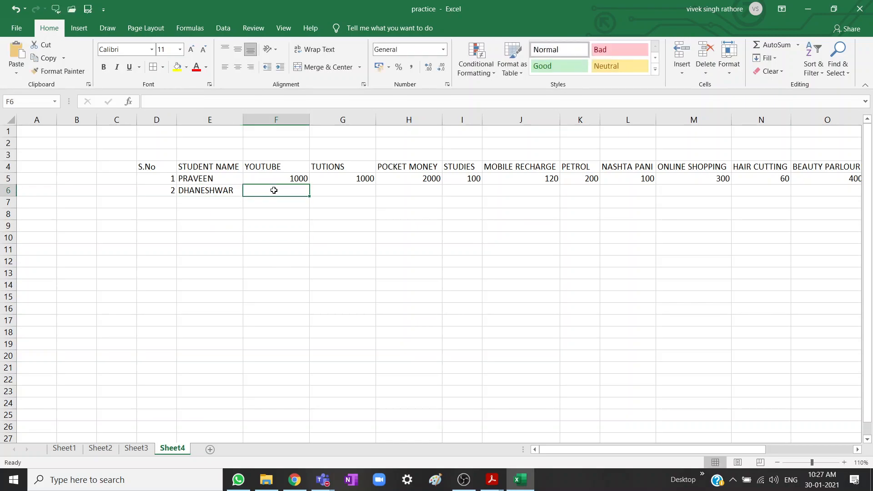
pyautogui.write('0')
pyautogui.click(330, 236)
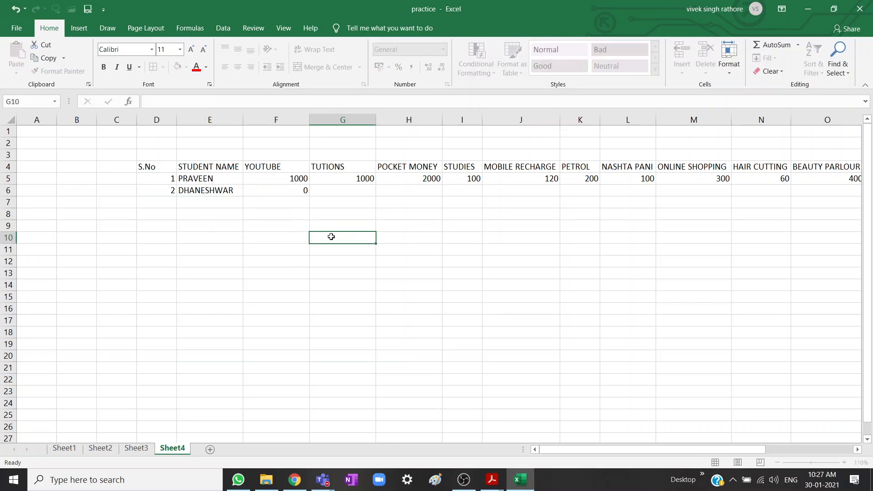
pyautogui.click(335, 190)
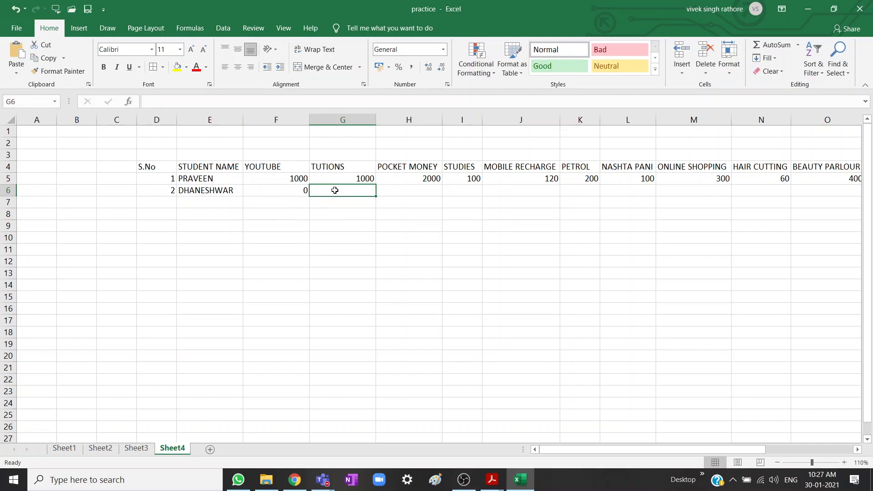
pyautogui.write('200')
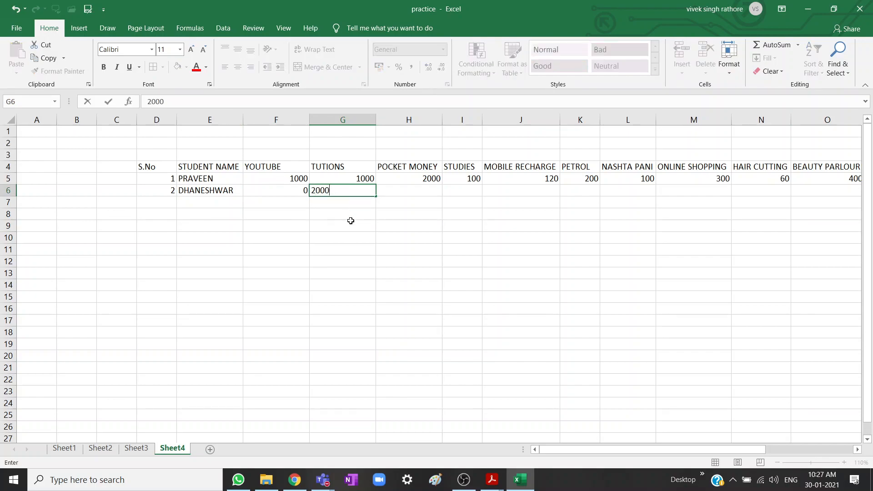
pyautogui.write('0')
pyautogui.click(357, 233)
pyautogui.click(412, 190)
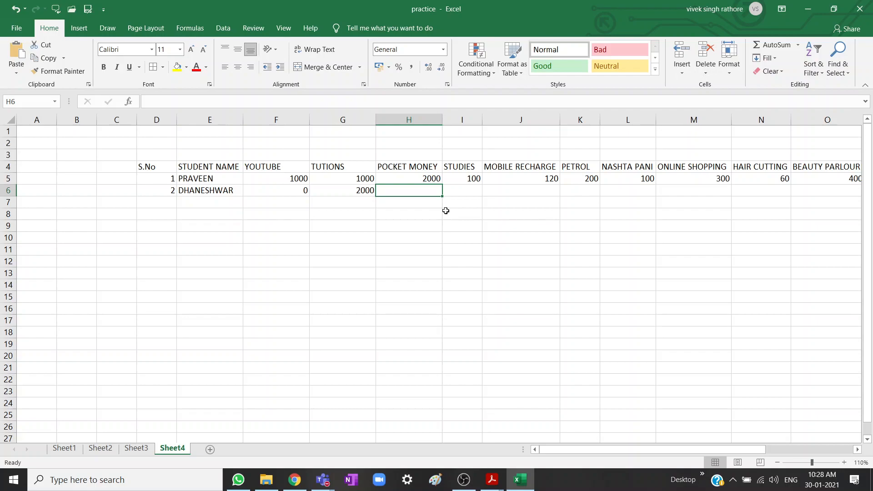
pyautogui.write('1000')
pyautogui.click(464, 249)
# Enter the second student's expenses in row 6: STUDIES 200, MOBILE RECHARGE 100, PETROL 200 and NASHTA PANI 30
pyautogui.click(469, 196)
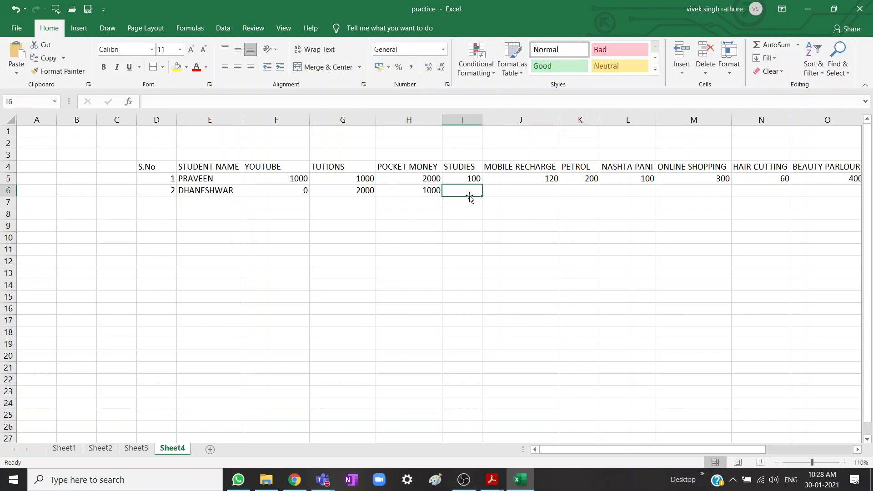
pyautogui.write('200')
pyautogui.click(520, 256)
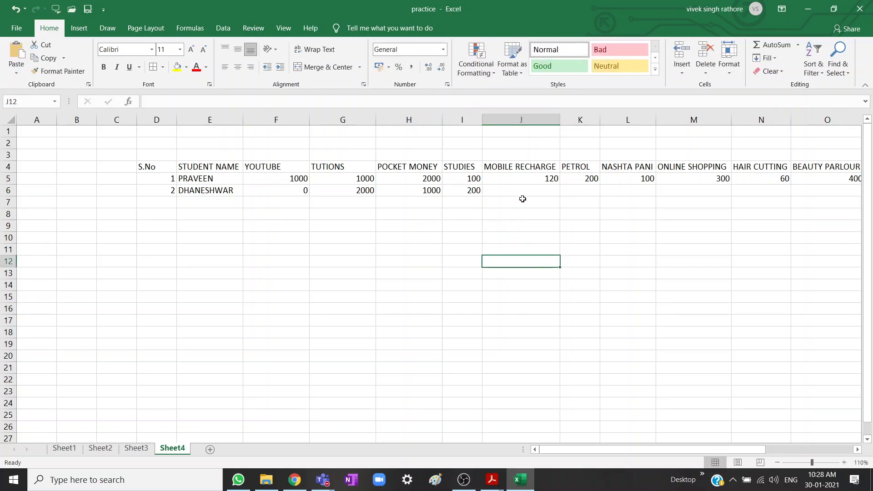
pyautogui.click(526, 188)
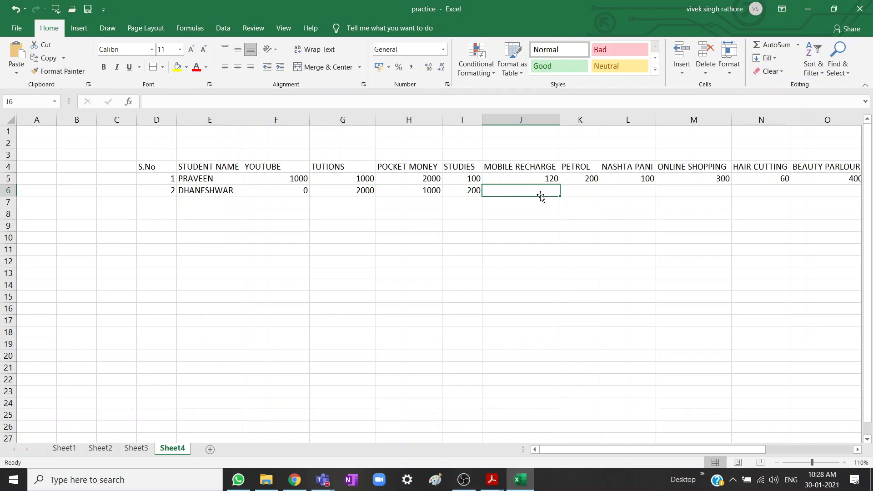
pyautogui.write('100')
pyautogui.click(595, 190)
pyautogui.write('200')
pyautogui.click(645, 194)
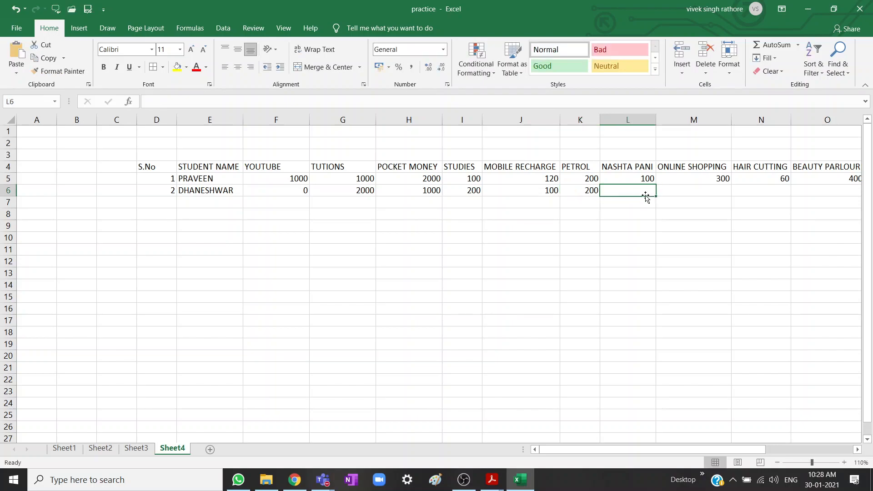
pyautogui.write('30')
# Complete the second student's expenses in row 6 with ONLINE SHOPPING 500, HAIR CUTTING 100 and BEAUTY PARLOUR 0
pyautogui.click(678, 191)
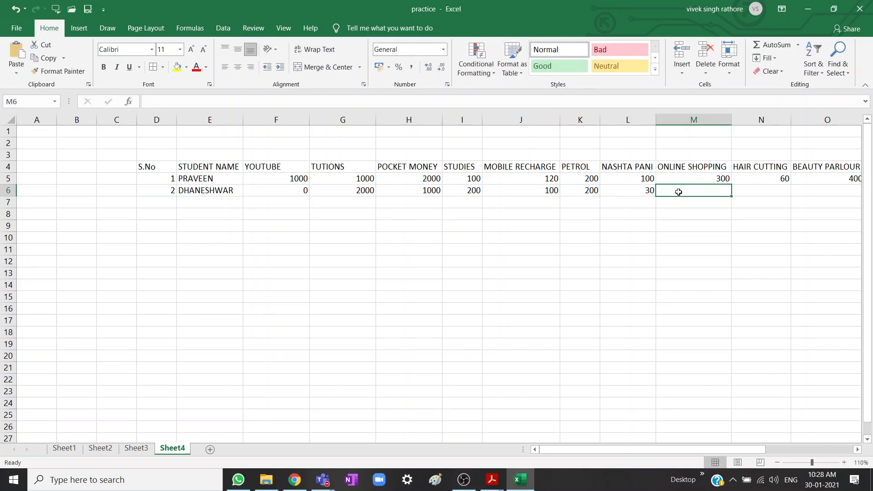
pyautogui.write('500')
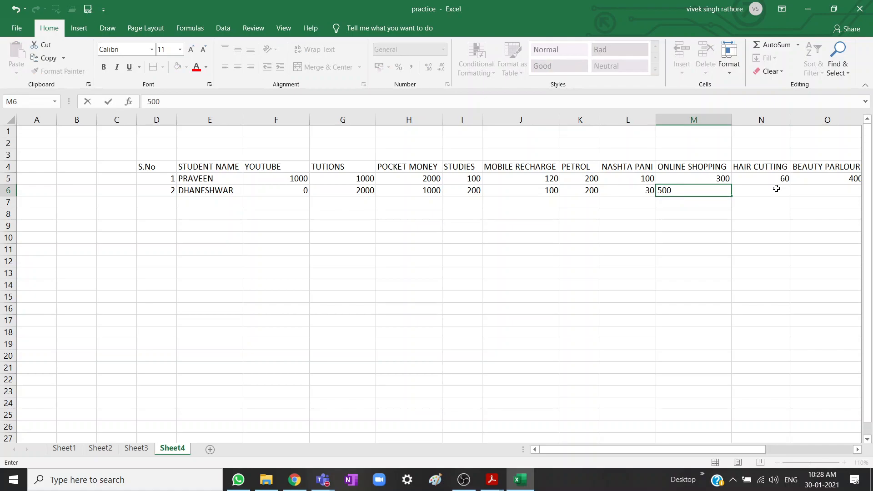
pyautogui.click(773, 191)
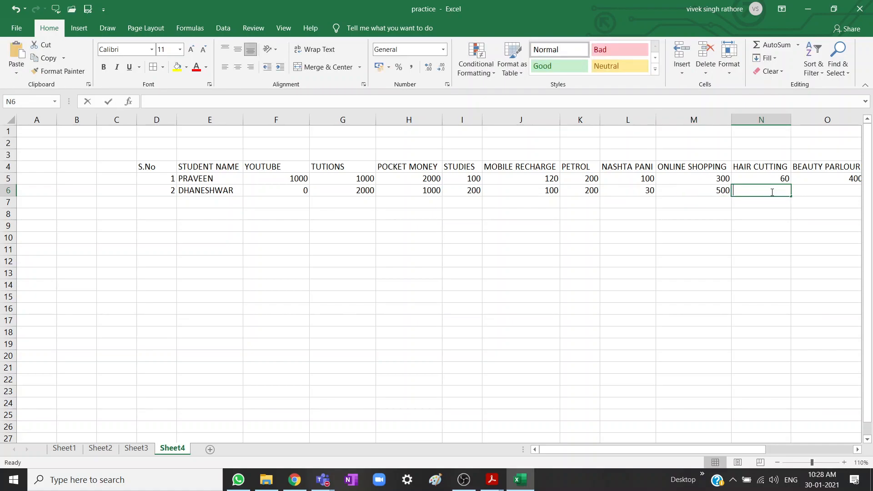
pyautogui.write('100')
pyautogui.moveTo(649, 449); pyautogui.dragTo(718, 450)
pyautogui.click(681, 192)
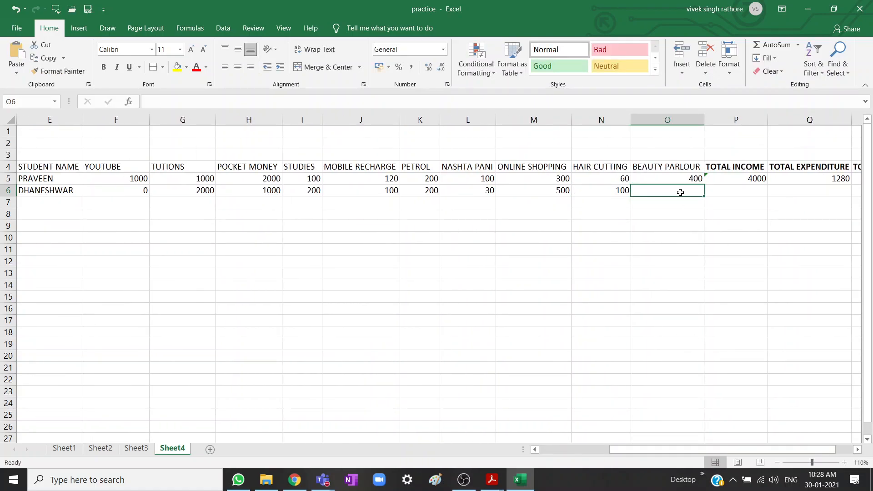
pyautogui.write('0')
pyautogui.click(692, 251)
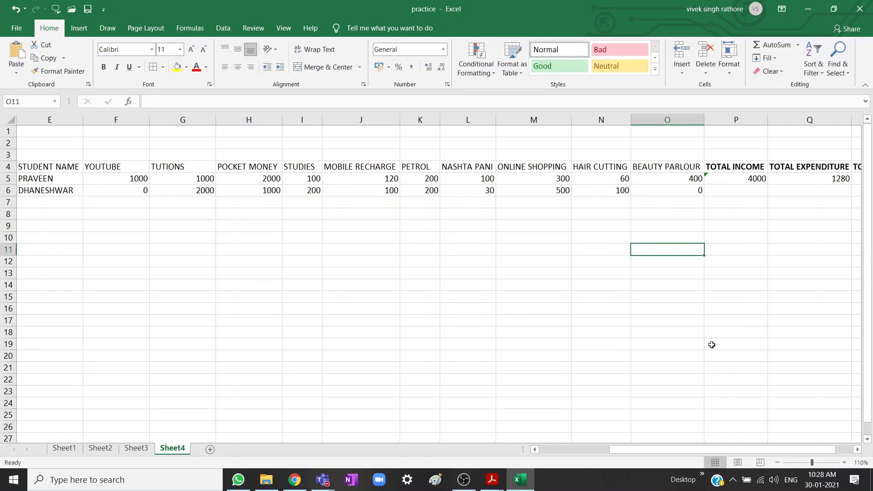
# Fill the TOTAL INCOME, TOTAL EXPENDITURE and TOTAL SAVING formulas from P5:R5 down through row 18
pyautogui.moveTo(662, 449); pyautogui.dragTo(700, 449)
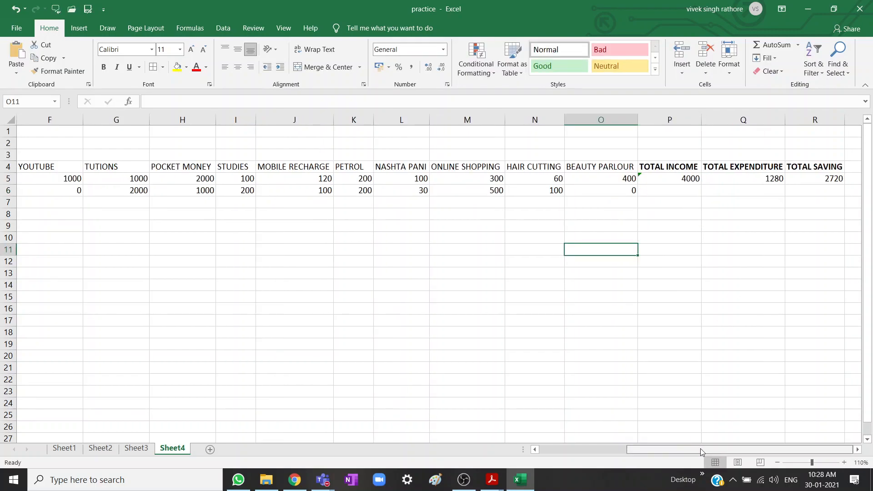
pyautogui.click(663, 190)
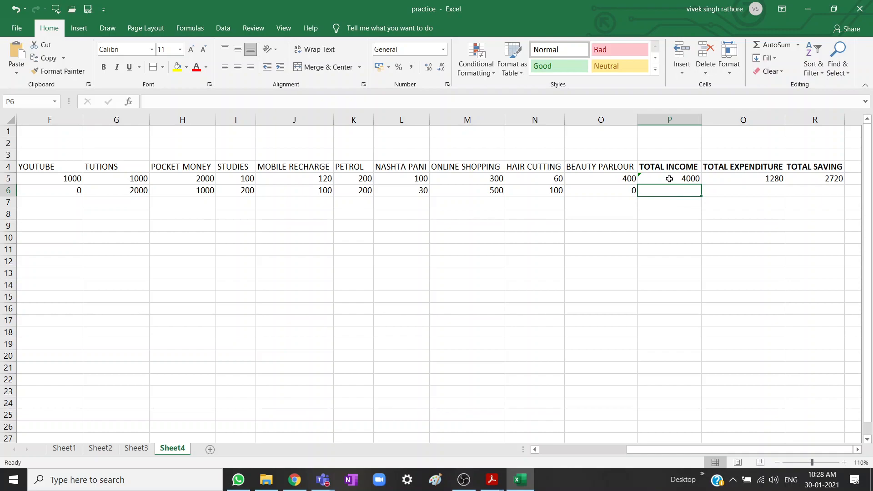
pyautogui.click(670, 179)
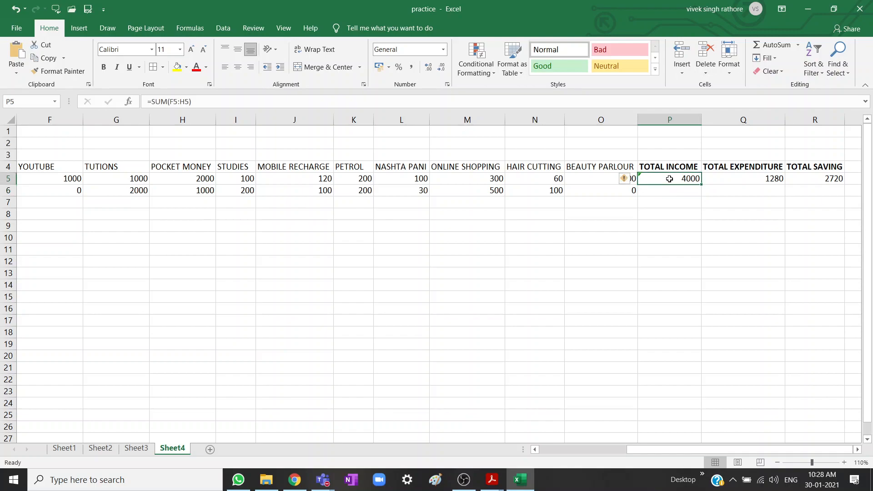
pyautogui.click(755, 179)
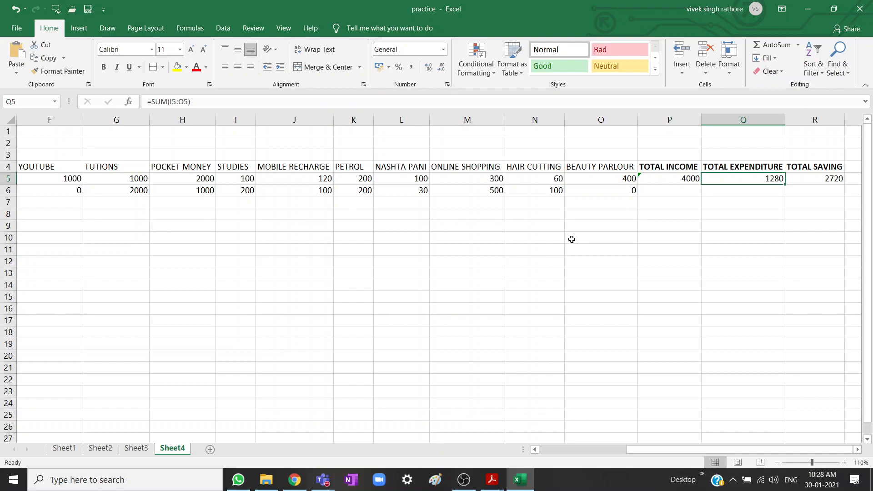
pyautogui.click(624, 224)
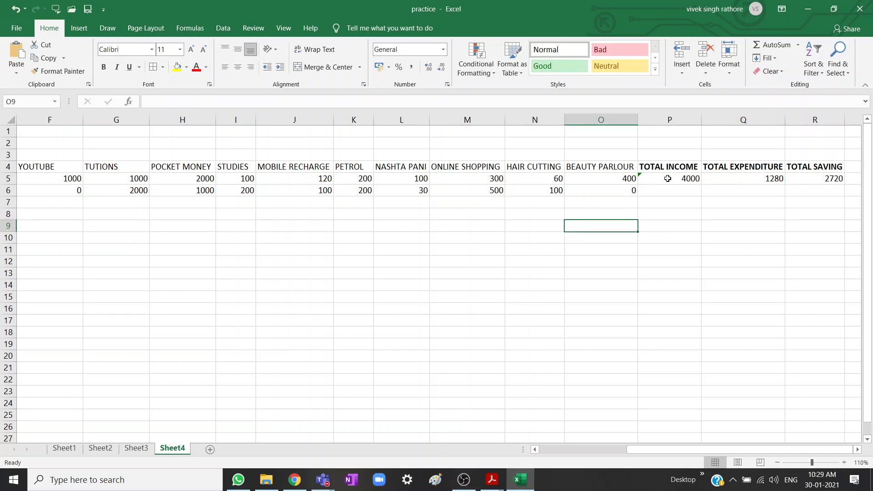
pyautogui.moveTo(668, 178); pyautogui.dragTo(840, 343)
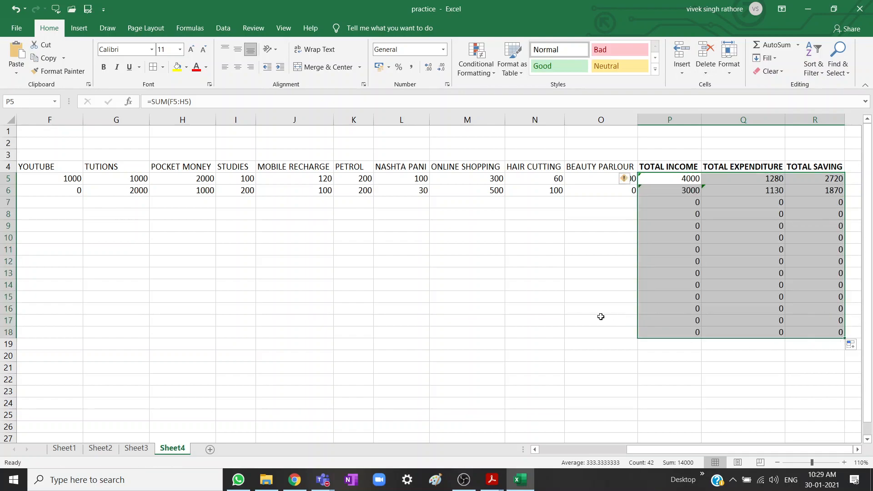
pyautogui.click(544, 311)
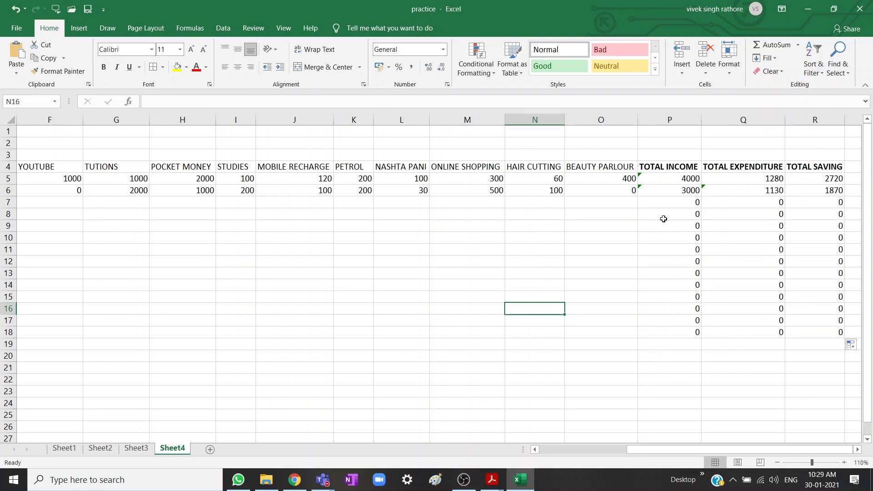
# Enter sample income values in row 9: YOUTUBE 100, TUTIONS 200 and POCKET MONEY 200
pyautogui.click(170, 272)
pyautogui.moveTo(612, 452); pyautogui.dragTo(637, 448)
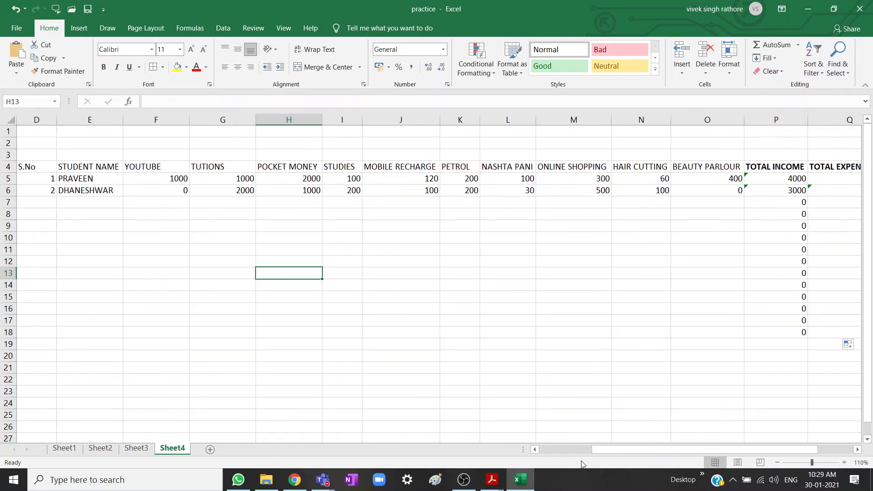
pyautogui.click(778, 462)
pyautogui.click(778, 463)
pyautogui.click(778, 463)
pyautogui.click(778, 462)
pyautogui.click(844, 463)
pyautogui.click(844, 462)
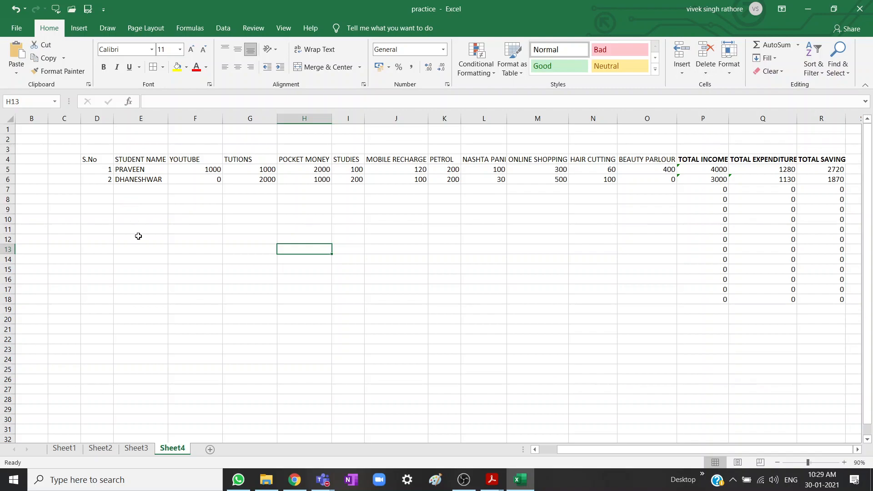
pyautogui.click(212, 213)
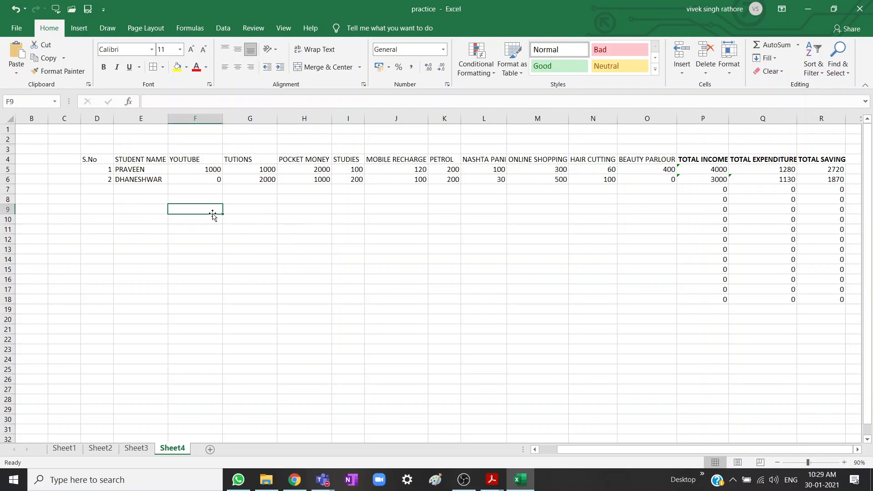
pyautogui.write('100')
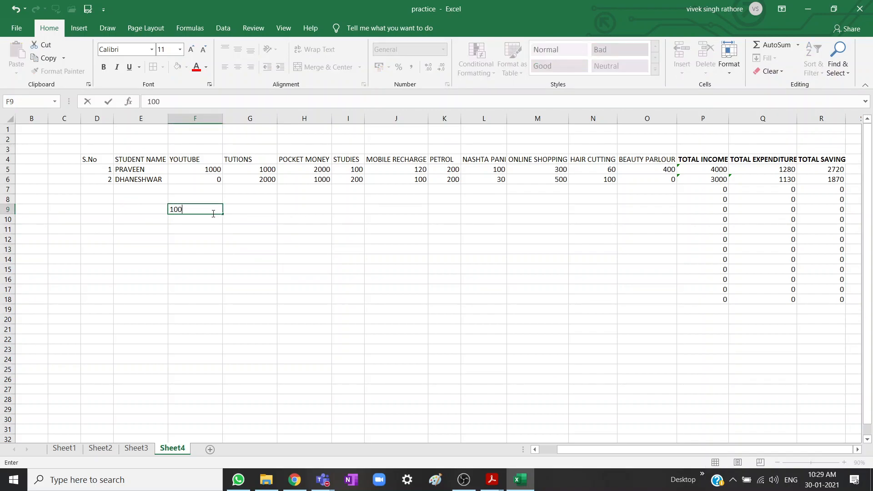
pyautogui.press('Tab')
pyautogui.write('200')
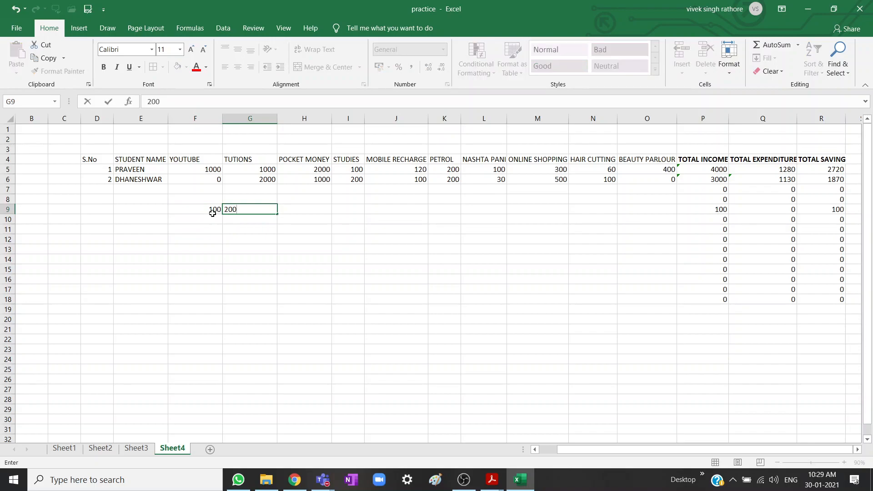
pyautogui.press('Tab')
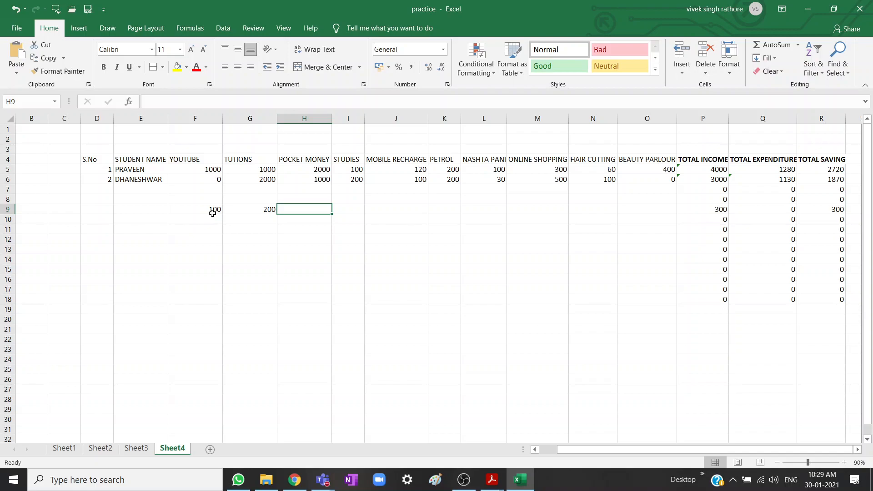
pyautogui.write('200')
pyautogui.press('Tab')
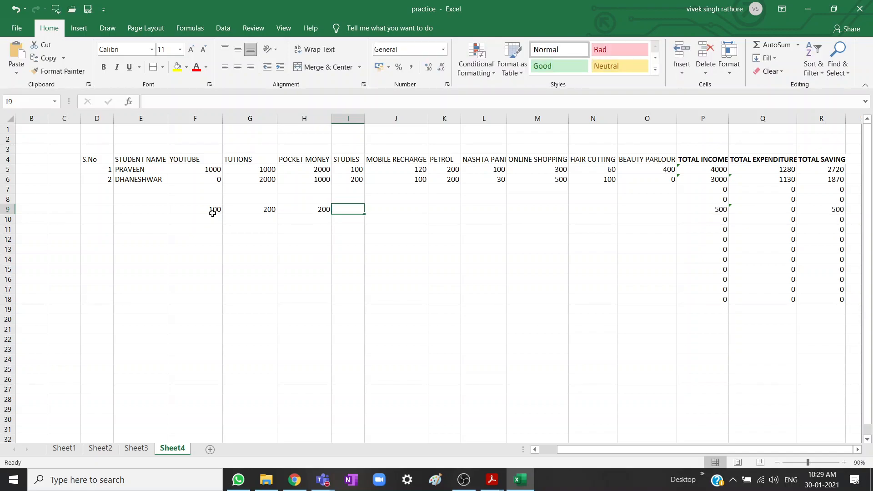
# Enter sample expenses 300, 200, 330 and 200 in I9:L9, and fill the sample values from F9:O10 down to row 18
pyautogui.write('300')
pyautogui.press('Tab')
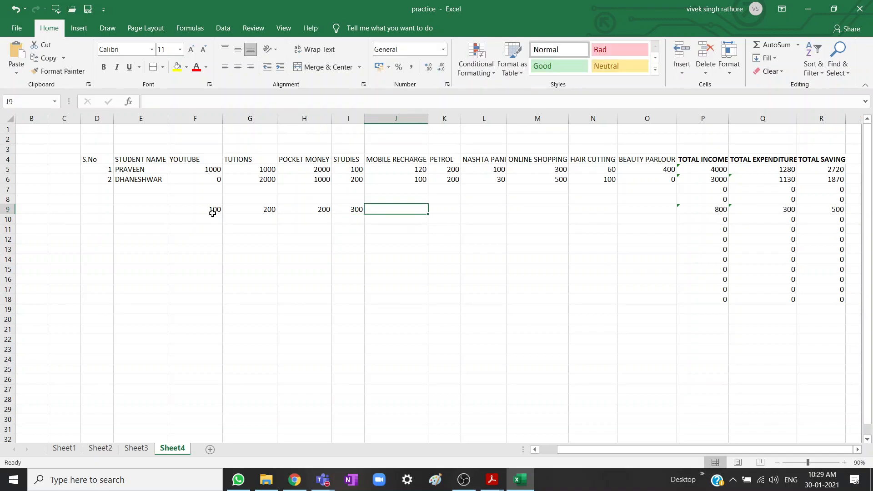
pyautogui.write('200')
pyautogui.press('Tab')
pyautogui.write('330')
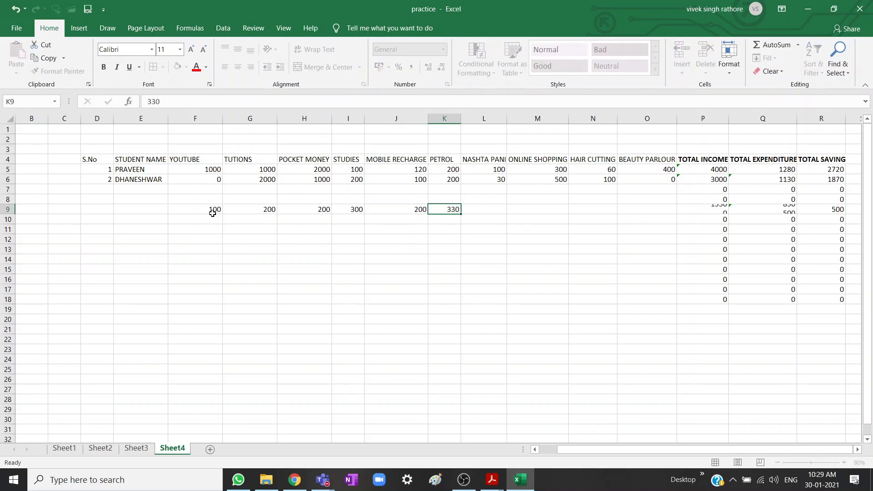
pyautogui.press('Tab')
pyautogui.write('200')
pyautogui.press('Tab')
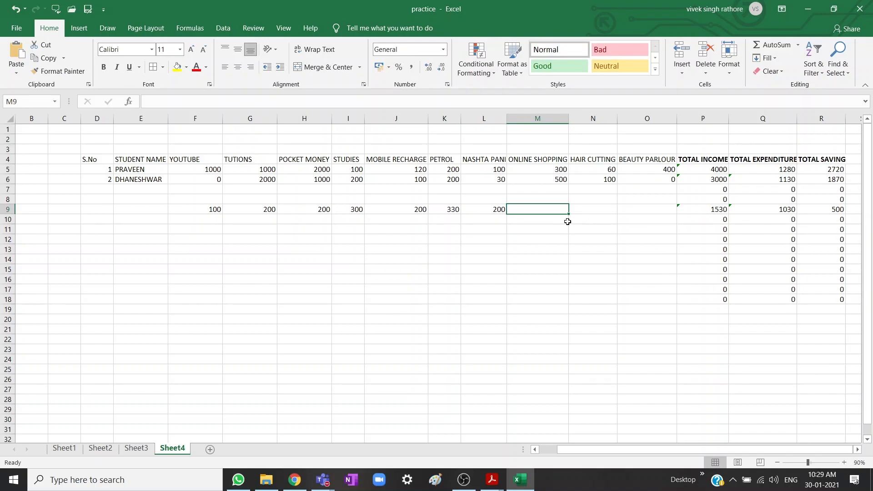
pyautogui.moveTo(196, 209); pyautogui.dragTo(680, 304)
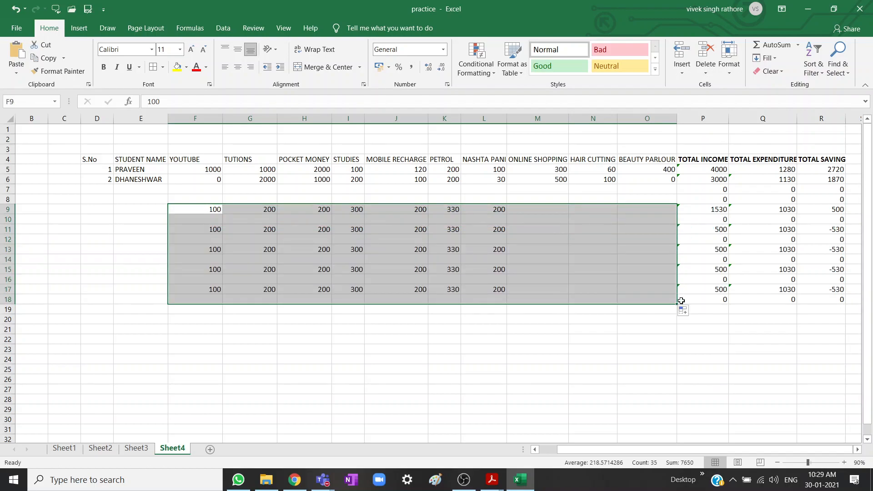
pyautogui.click(597, 391)
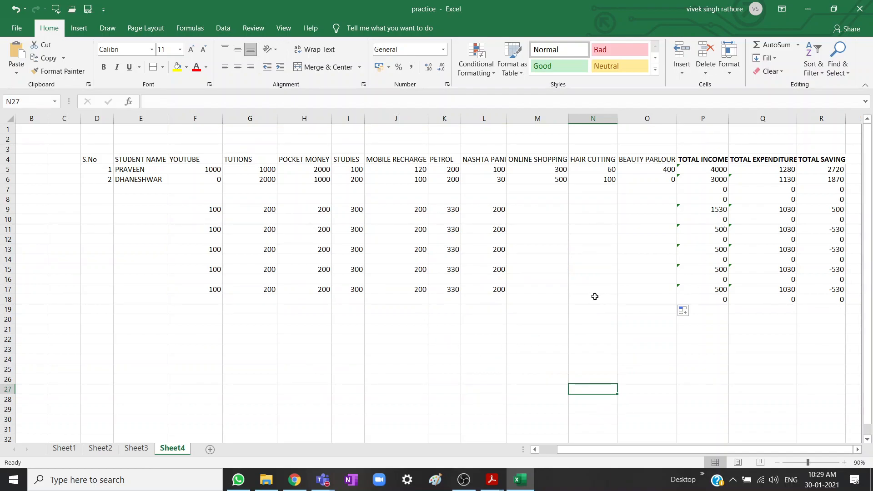
# Switch to Adobe Acrobat Reader and open the excel Task.pdf window to read the Exercise 12 employee pay report procedure
pyautogui.click(491, 481)
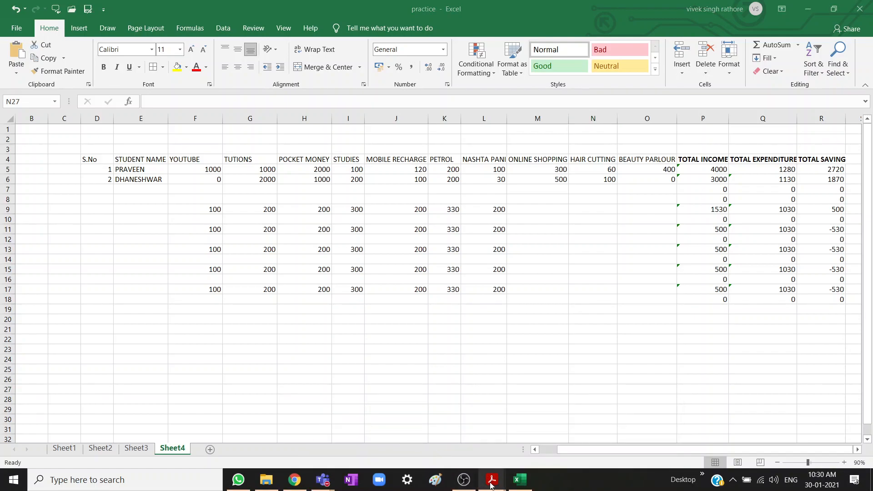
pyautogui.moveTo(491, 482)
pyautogui.click(396, 438)
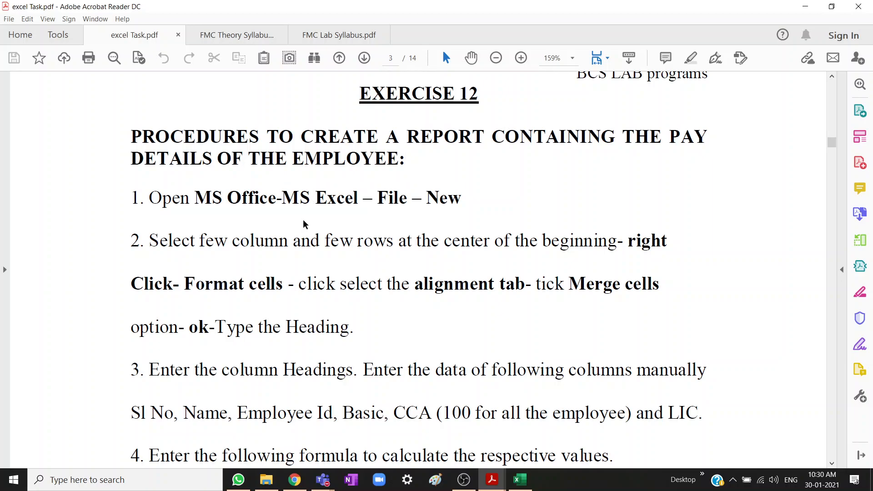
# Read through the Exercise 12 procedure and its formula list down to the Employee Salary Details sample output
pyautogui.scroll(-12, 294, 324)
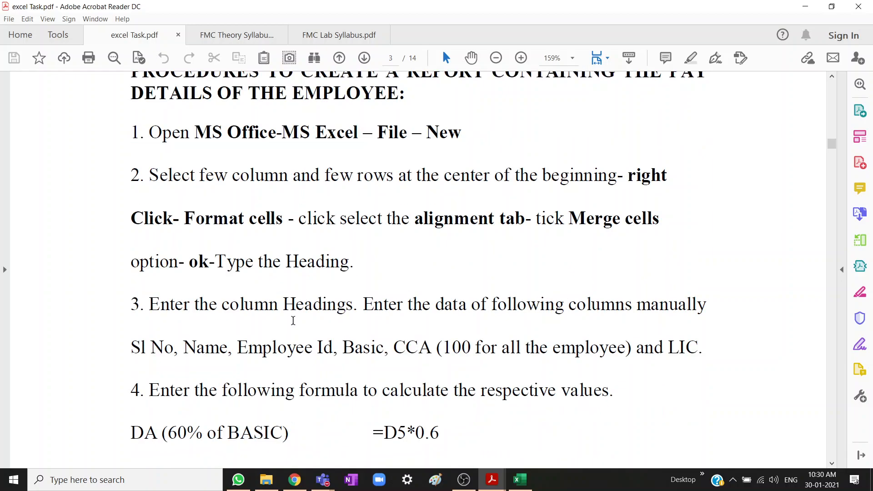
pyautogui.scroll(8, 293, 325)
pyautogui.scroll(-20, 293, 324)
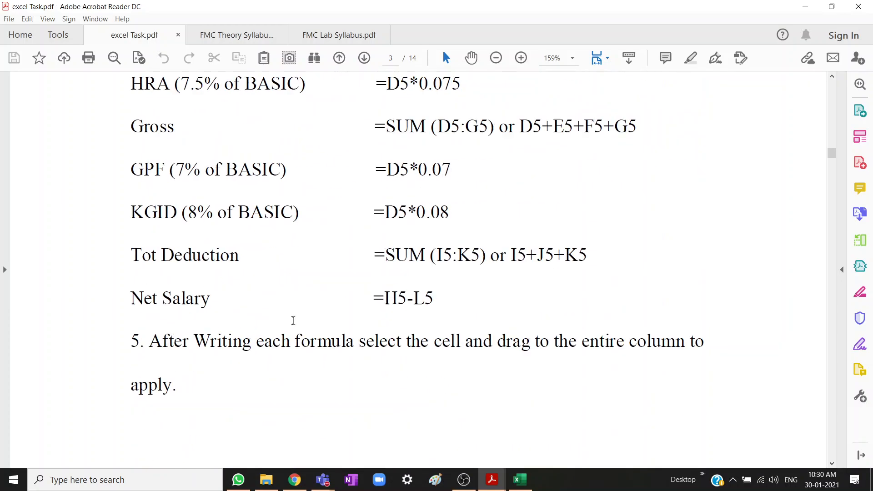
pyautogui.scroll(-3, 293, 321)
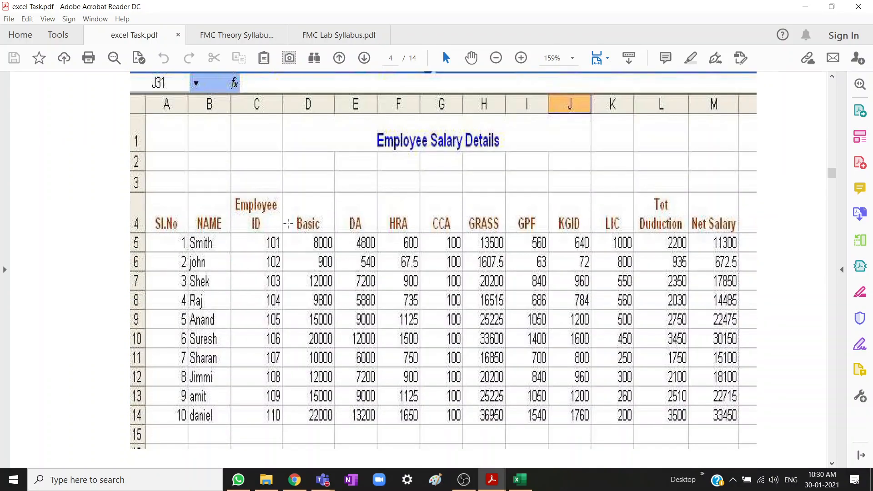
# Examine the earnings columns Basic, DA, HRA, CCA and GRASS in the Employee Salary Details sample table
pyautogui.moveTo(298, 223); pyautogui.dragTo(323, 246)
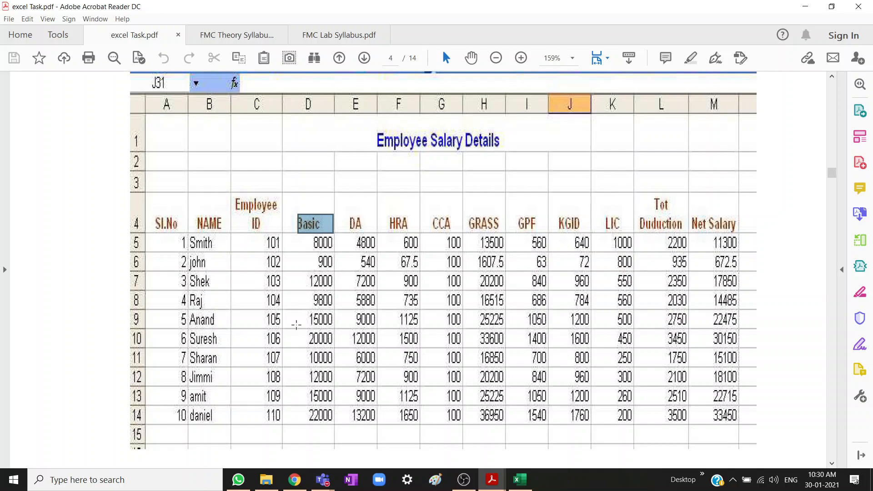
pyautogui.moveTo(349, 213); pyautogui.dragTo(367, 231)
pyautogui.click(354, 266)
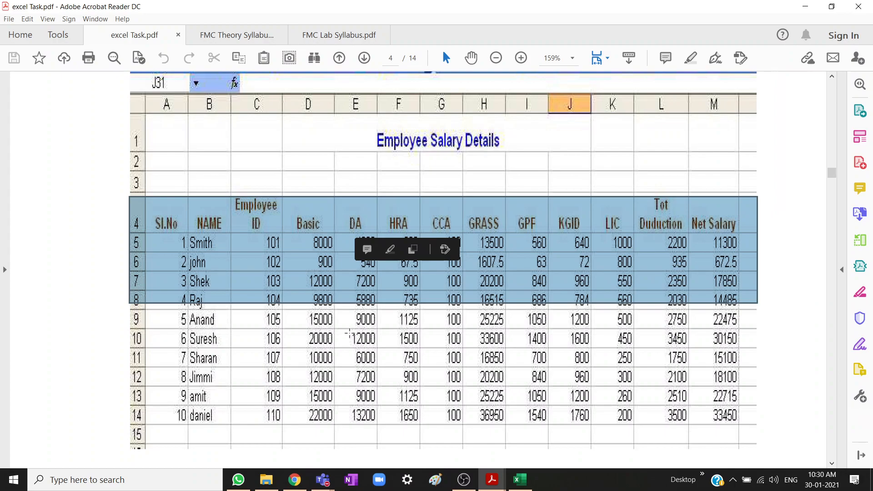
pyautogui.click(350, 335)
pyautogui.click(287, 187)
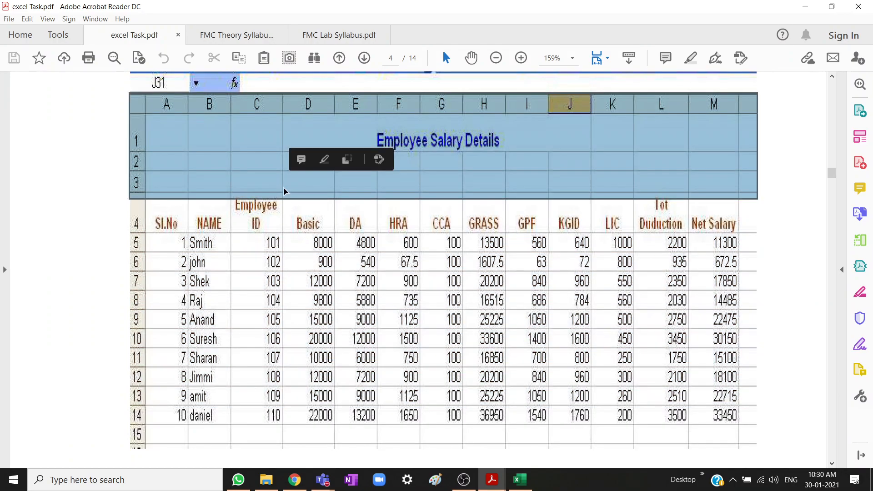
pyautogui.click(104, 219)
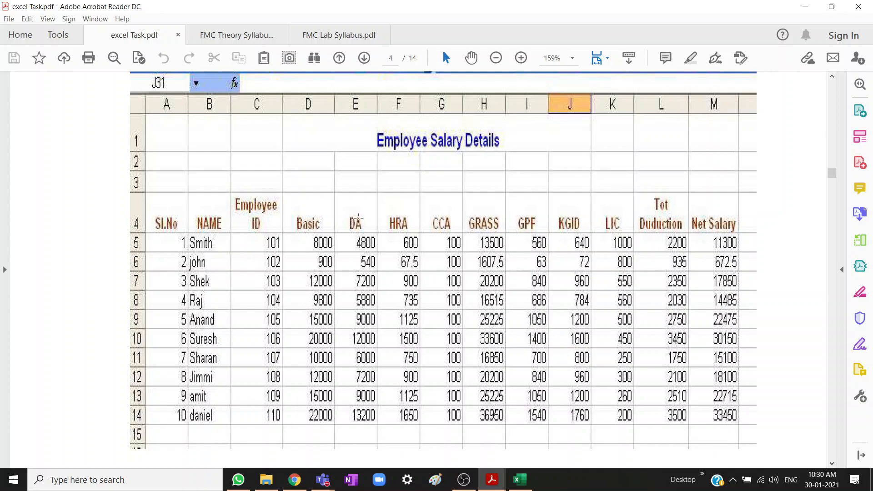
pyautogui.moveTo(408, 209); pyautogui.dragTo(390, 233)
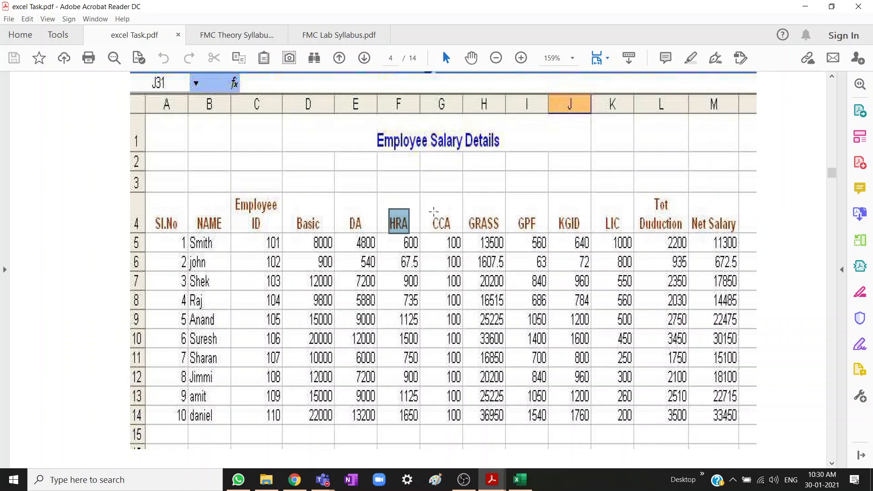
pyautogui.moveTo(434, 211); pyautogui.dragTo(459, 232)
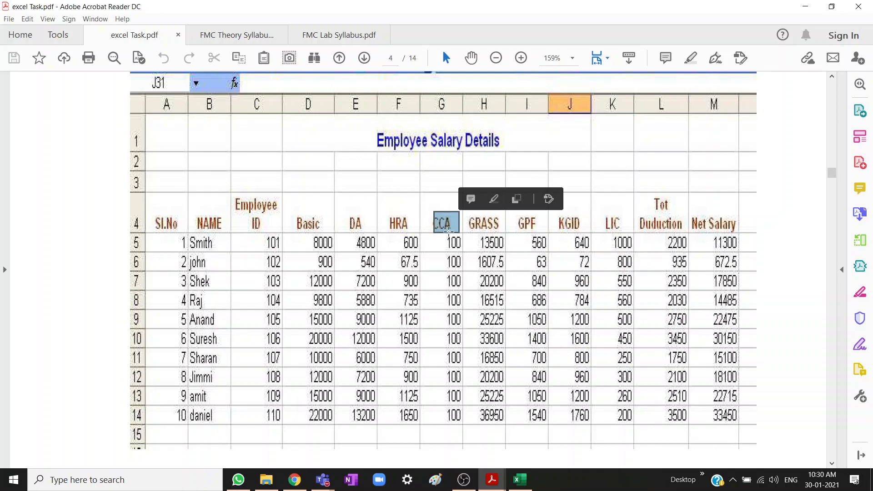
pyautogui.click(383, 245)
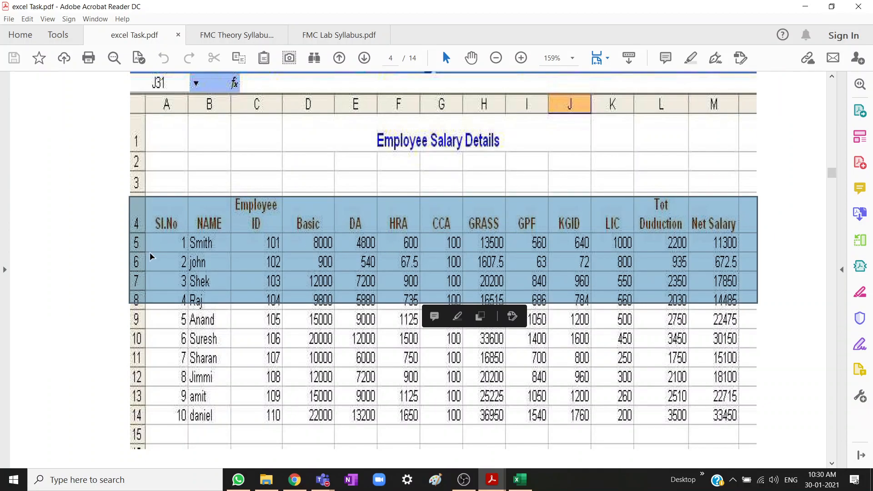
pyautogui.click(99, 279)
pyautogui.moveTo(465, 213); pyautogui.dragTo(506, 232)
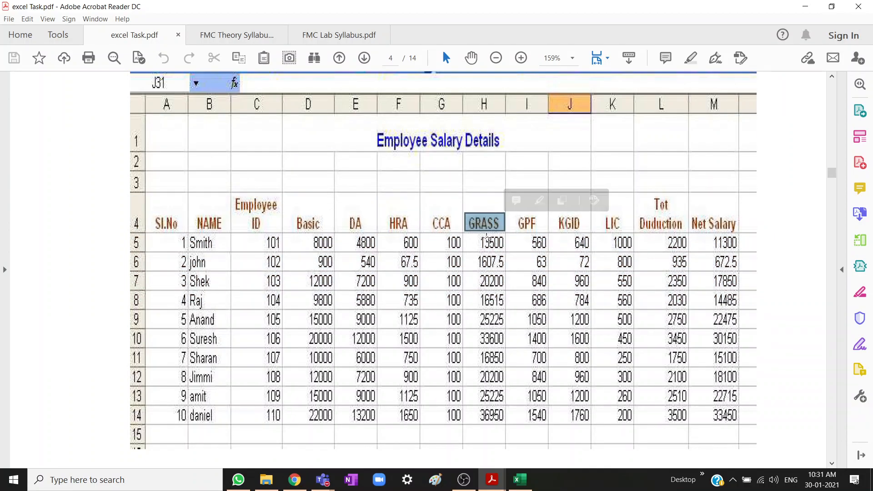
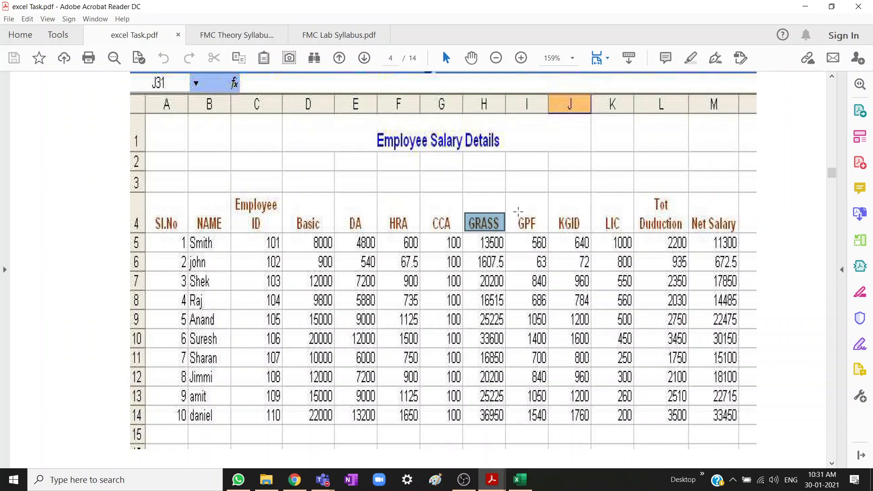
# Examine the GPF, KGID and LIC deduction columns, the total deduction and the Net Salary column in the sample table
pyautogui.click(517, 212)
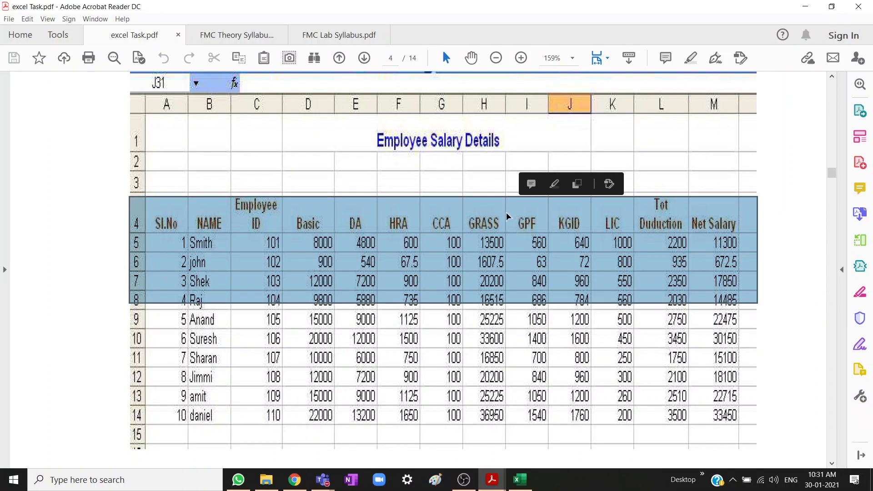
pyautogui.click(86, 264)
pyautogui.moveTo(519, 209); pyautogui.dragTo(541, 232)
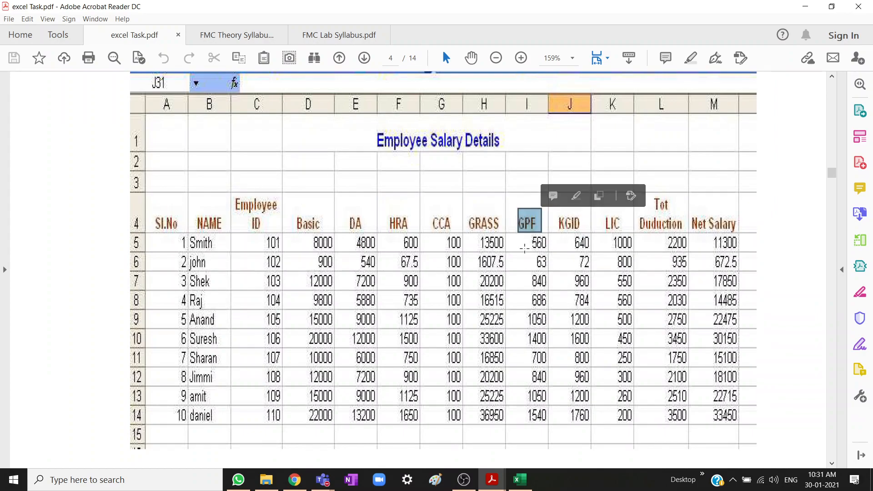
pyautogui.doubleClick(579, 215)
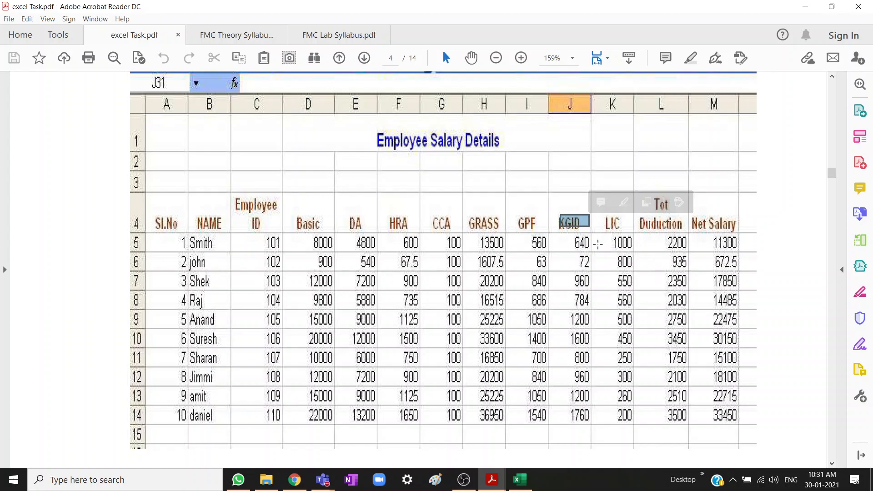
pyautogui.click(581, 256)
pyautogui.click(579, 238)
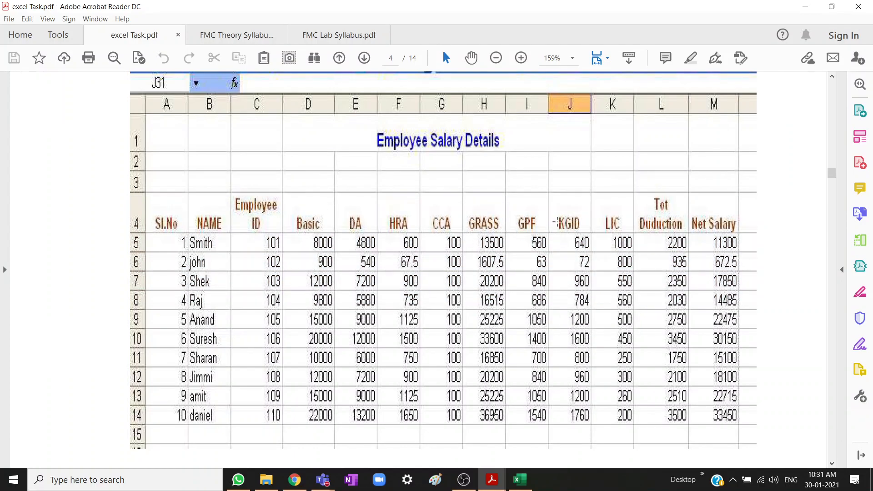
pyautogui.moveTo(518, 208); pyautogui.dragTo(628, 237)
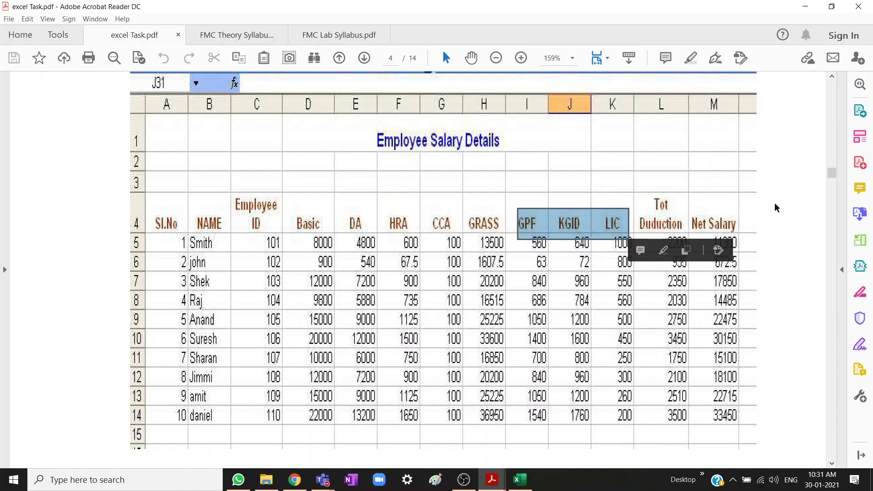
pyautogui.click(654, 217)
pyautogui.moveTo(687, 198); pyautogui.dragTo(687, 236)
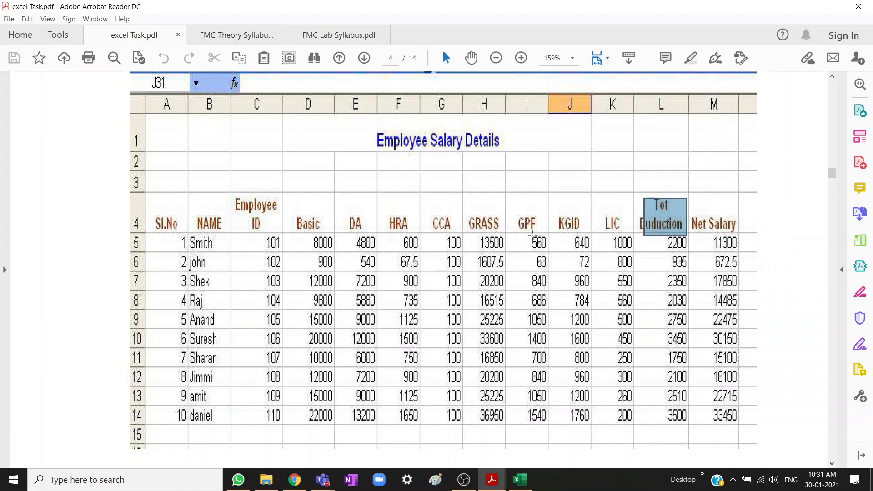
pyautogui.moveTo(523, 208); pyautogui.dragTo(629, 237)
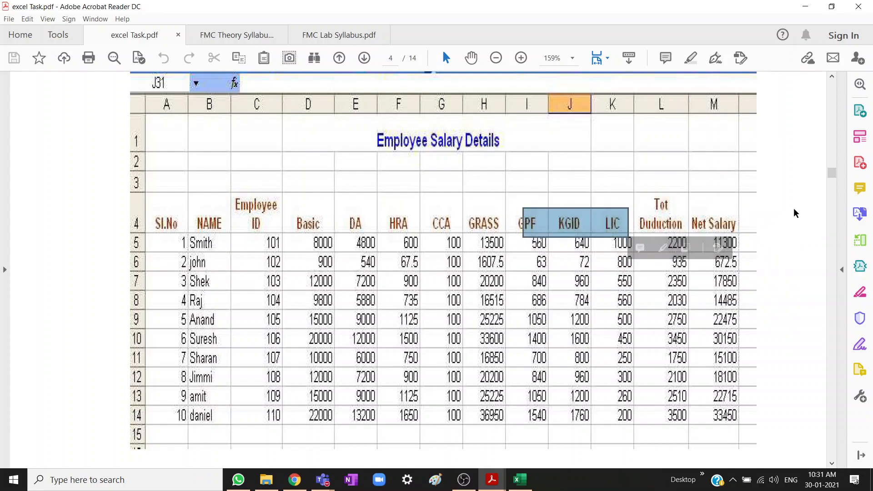
pyautogui.click(742, 214)
pyautogui.moveTo(691, 210); pyautogui.dragTo(742, 231)
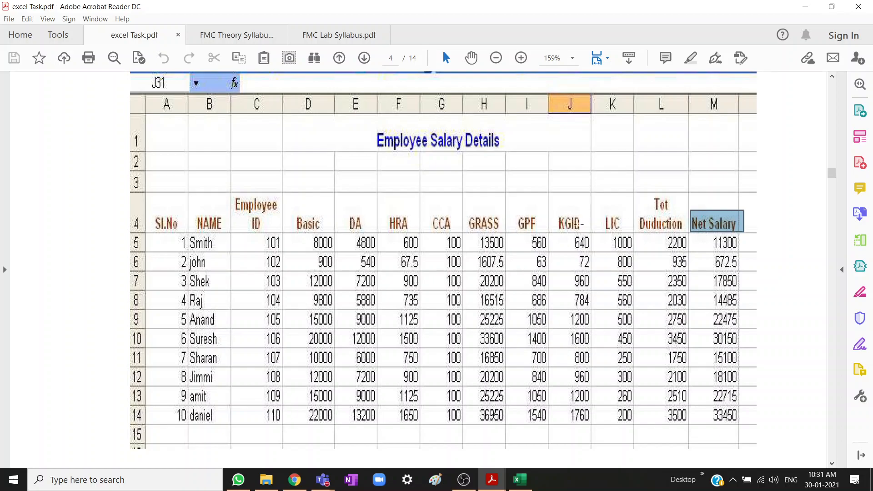
# Go back to the Exercise 12 procedure and review the DA formula in the step 4 formula list
pyautogui.scroll(1, 313, 250)
pyautogui.scroll(-1, 314, 251)
pyautogui.scroll(1, 313, 251)
pyautogui.scroll(-1, 313, 251)
pyautogui.scroll(3, 313, 250)
pyautogui.scroll(12, 355, 225)
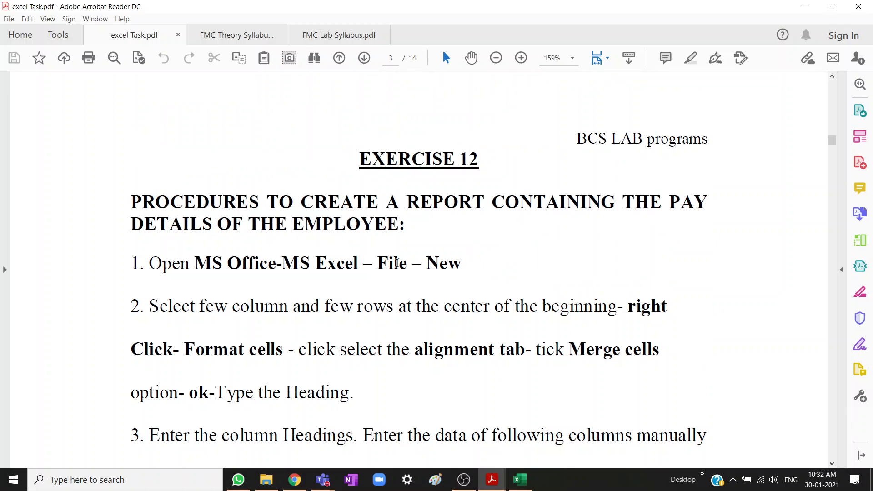
pyautogui.scroll(-5, 393, 258)
pyautogui.scroll(-3, 393, 258)
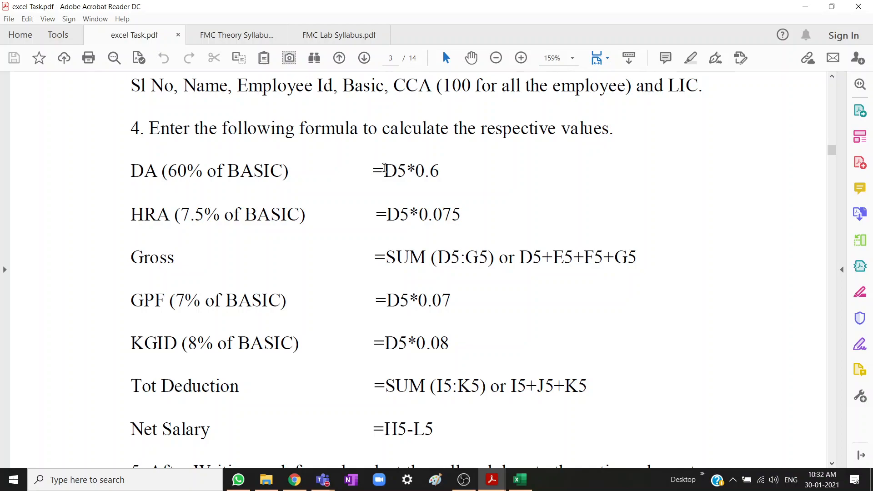
pyautogui.moveTo(384, 171); pyautogui.dragTo(452, 170)
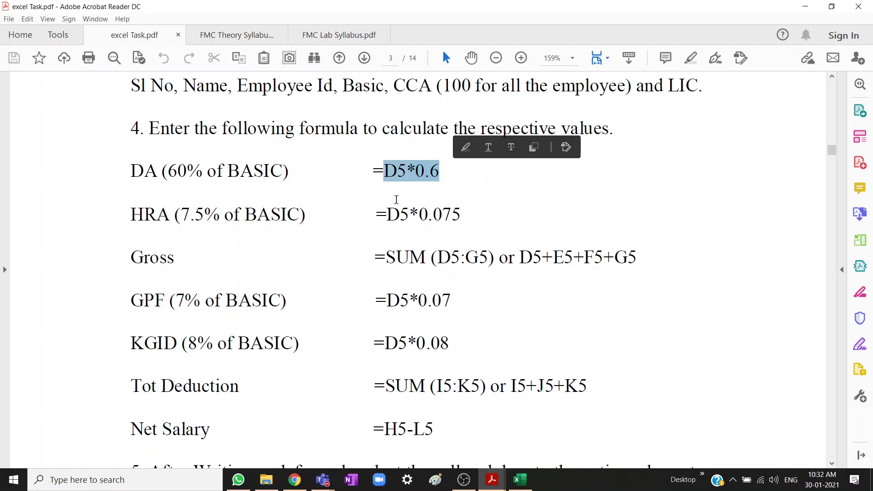
pyautogui.click(516, 230)
# Compare the Basic and DA columns in the sample output table on the following page
pyautogui.scroll(-12, 371, 321)
pyautogui.scroll(-5, 370, 319)
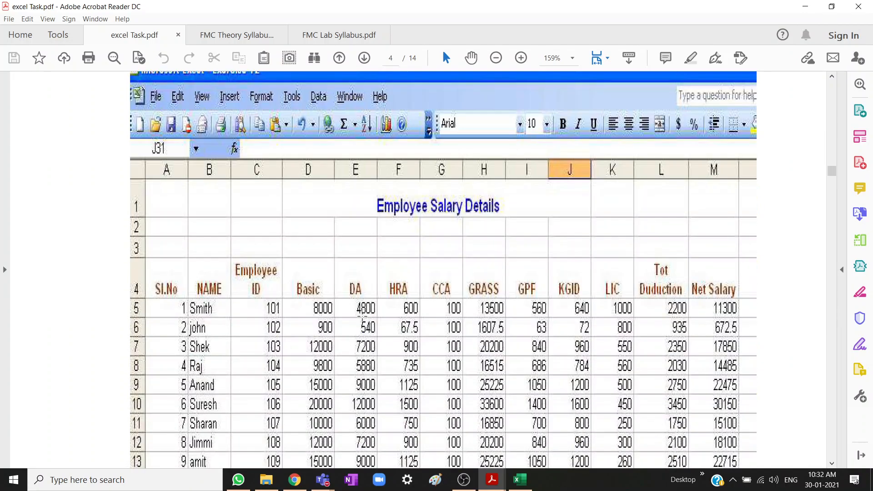
pyautogui.scroll(-2, 357, 298)
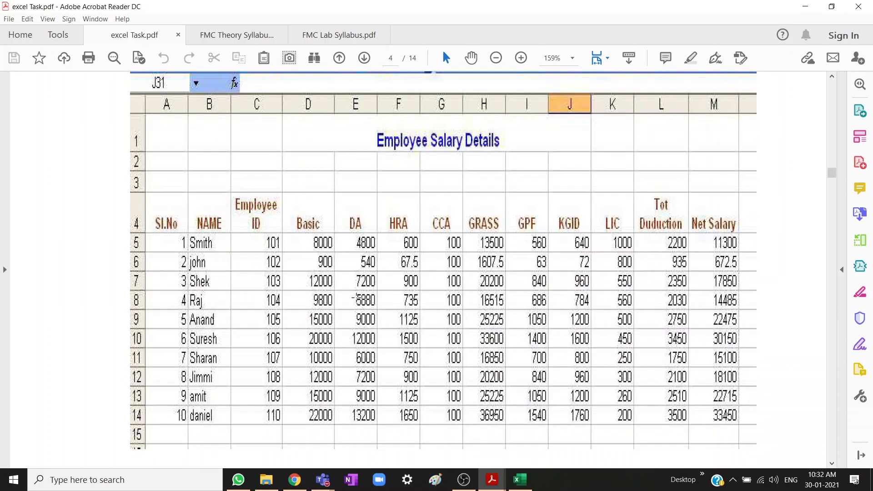
pyautogui.moveTo(292, 217); pyautogui.dragTo(335, 233)
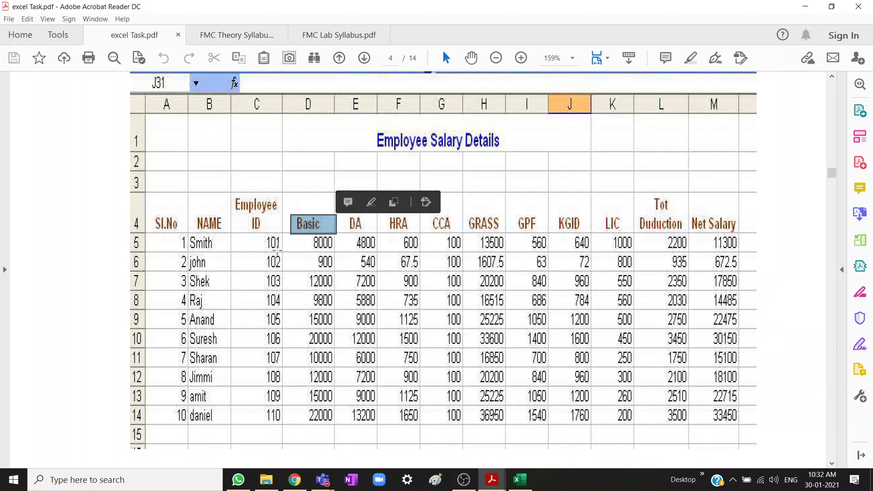
pyautogui.scroll(20, 367, 275)
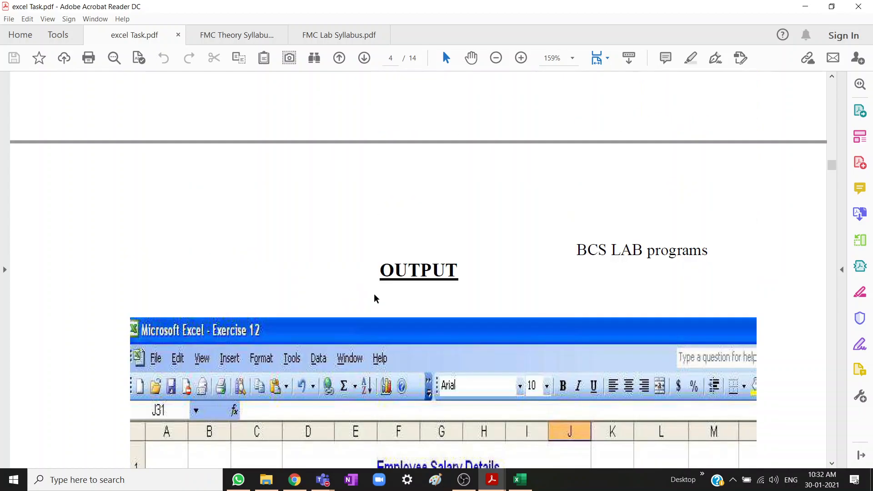
pyautogui.scroll(-10, 374, 294)
pyautogui.scroll(-5, 371, 300)
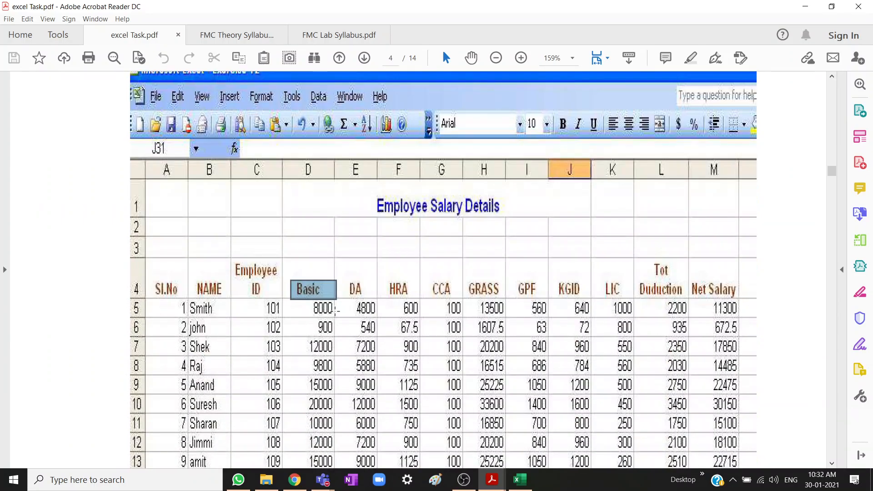
pyautogui.moveTo(353, 275); pyautogui.dragTo(371, 296)
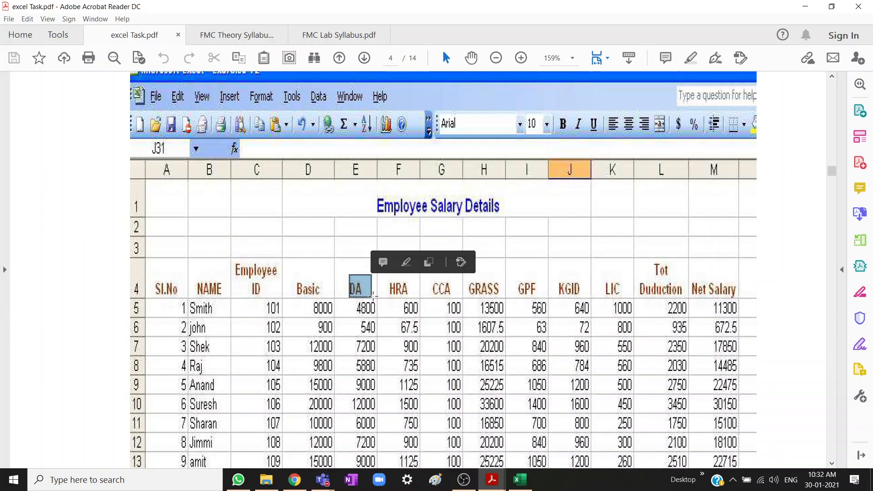
# Return to the step 4 formula list and examine the percentages of BASIC used for DA and HRA
pyautogui.scroll(5, 375, 299)
pyautogui.scroll(10, 375, 299)
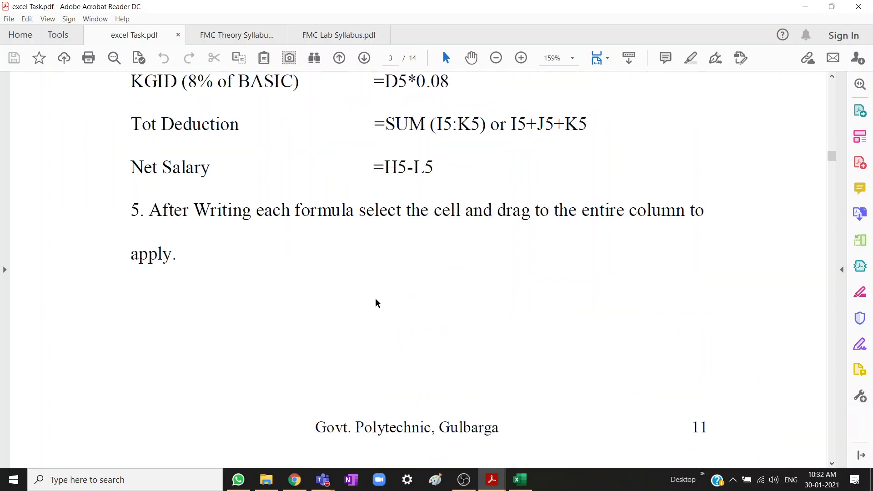
pyautogui.scroll(-3, 376, 298)
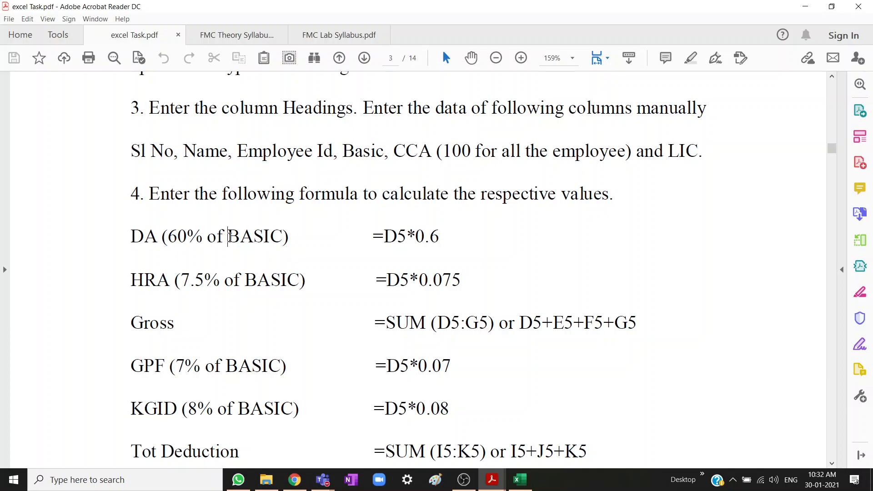
pyautogui.moveTo(168, 237); pyautogui.dragTo(201, 237)
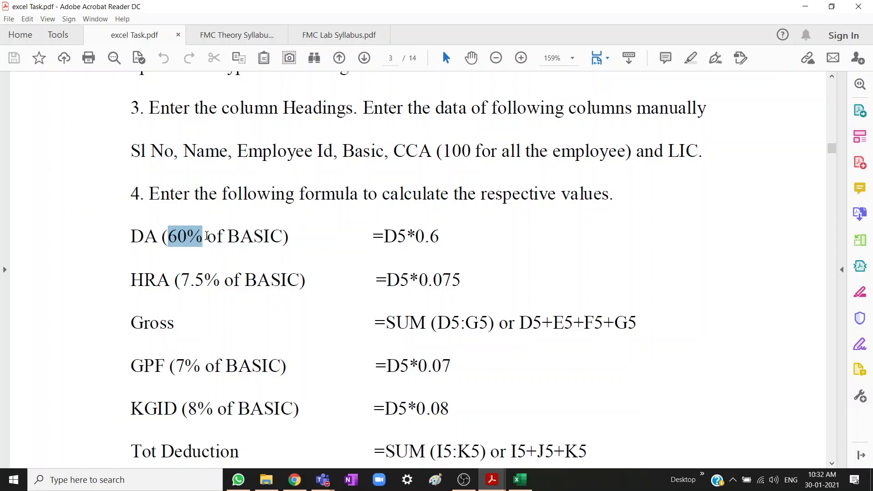
pyautogui.scroll(-3, 195, 259)
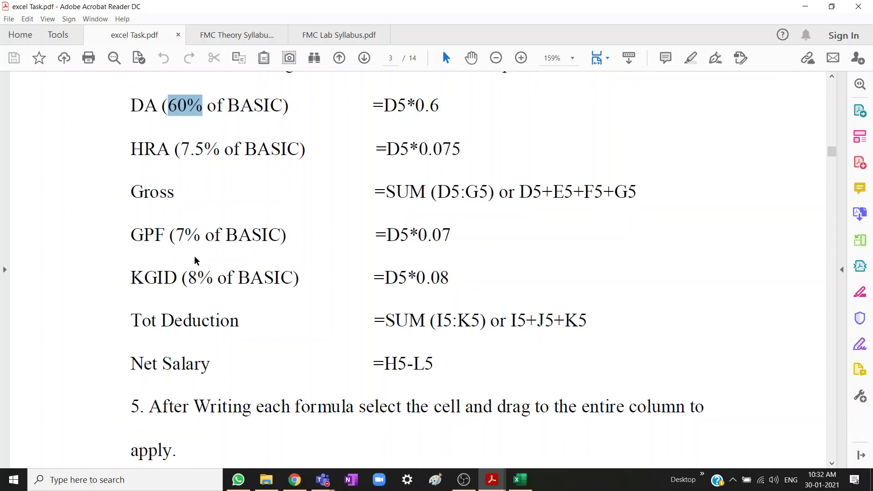
pyautogui.click(185, 197)
pyautogui.moveTo(175, 150); pyautogui.dragTo(225, 149)
pyautogui.click(226, 177)
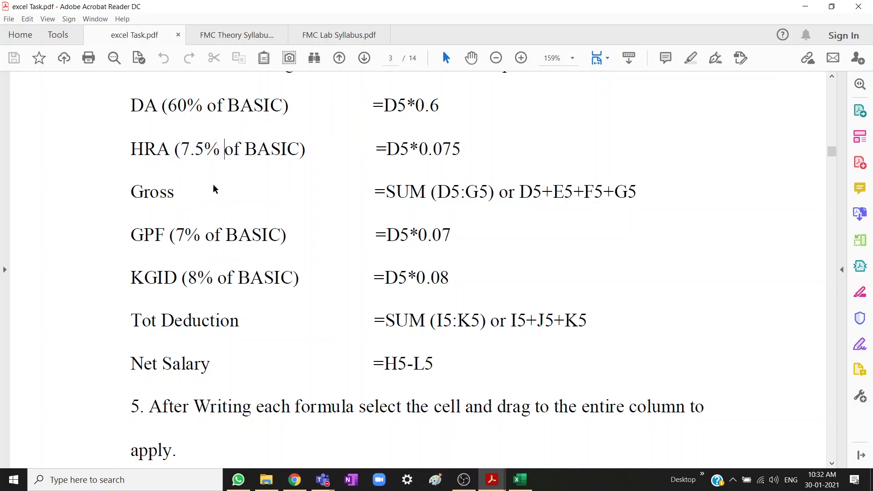
pyautogui.scroll(1, 214, 186)
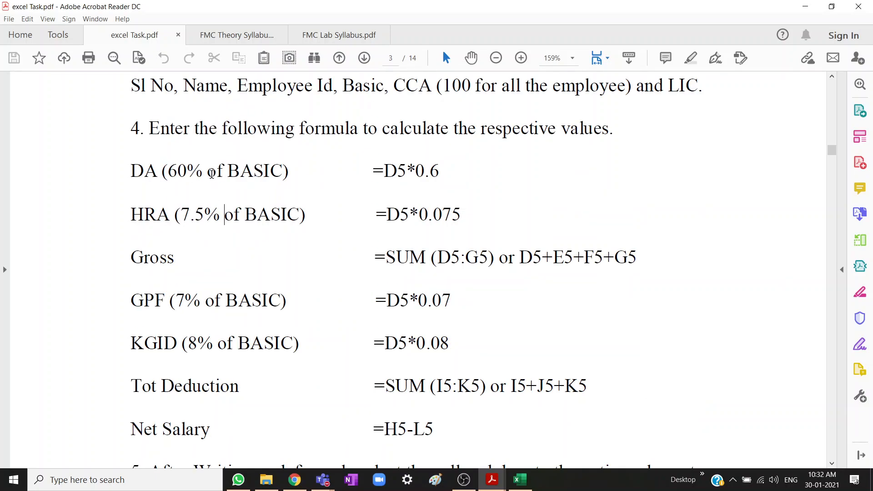
# Examine the GPF and KGID formulas in step 4, highlighting the percentage of BASIC used for GPF
pyautogui.scroll(-1, 216, 231)
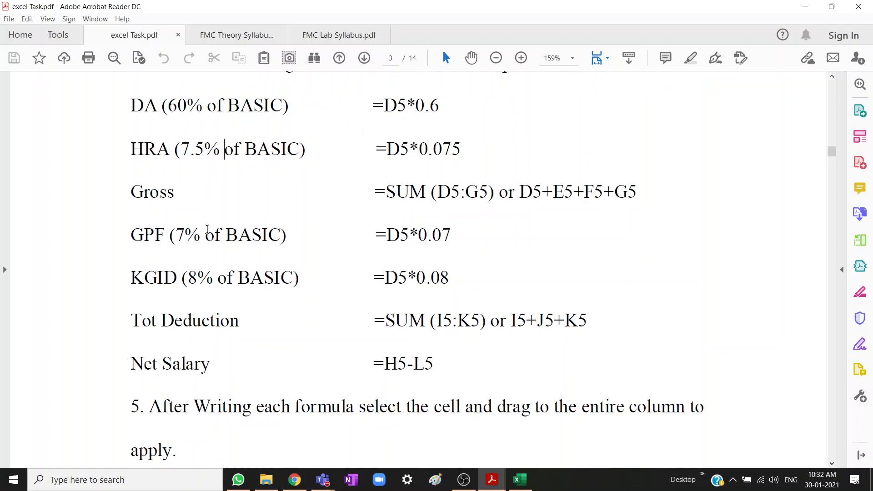
pyautogui.scroll(-1, 192, 211)
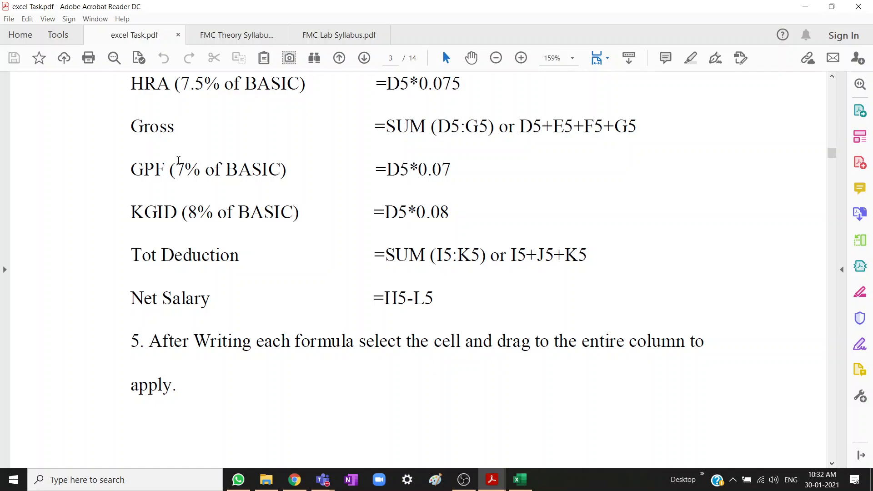
pyautogui.moveTo(176, 169); pyautogui.dragTo(227, 183)
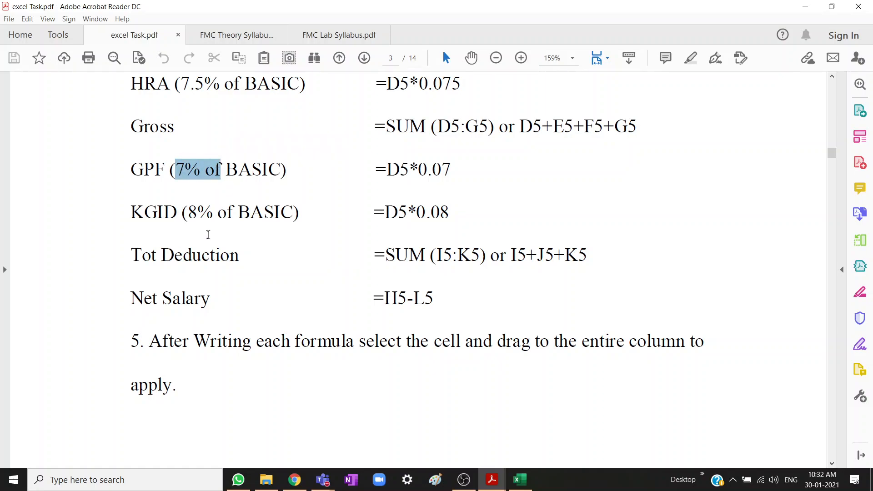
pyautogui.scroll(-1, 223, 213)
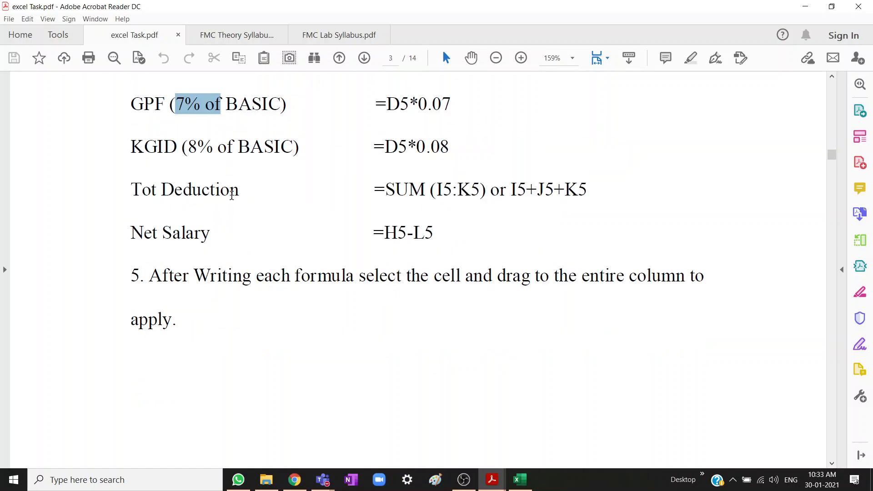
pyautogui.scroll(-1, 232, 195)
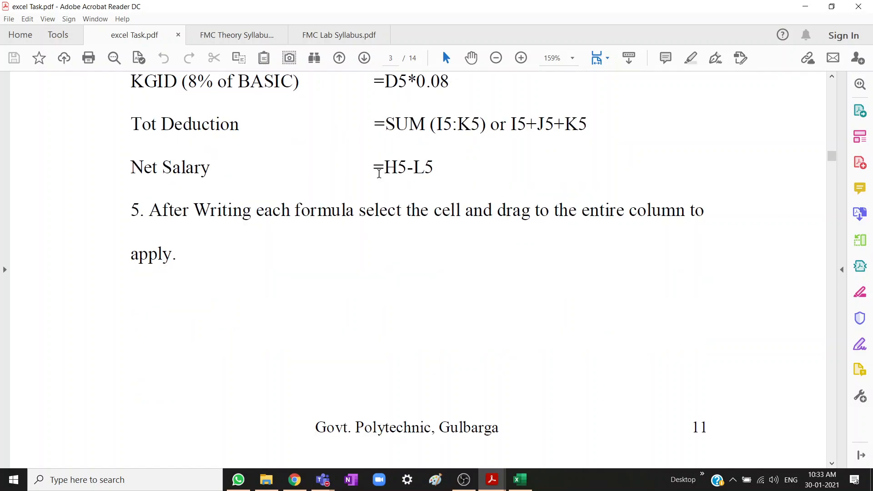
# Review the Tot Deduction and Net Salary formulas, highlighting the SUM expression for the total deduction
pyautogui.scroll(2, 378, 172)
pyautogui.moveTo(385, 255); pyautogui.dragTo(485, 255)
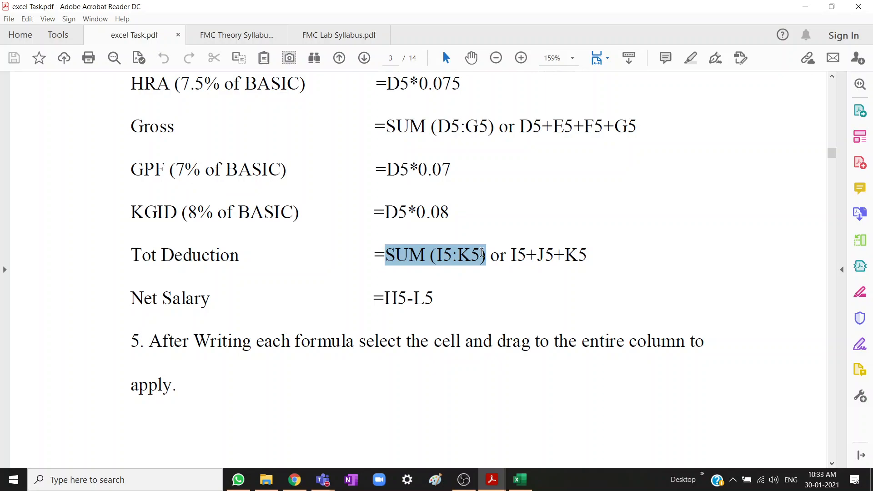
pyautogui.scroll(-1, 240, 291)
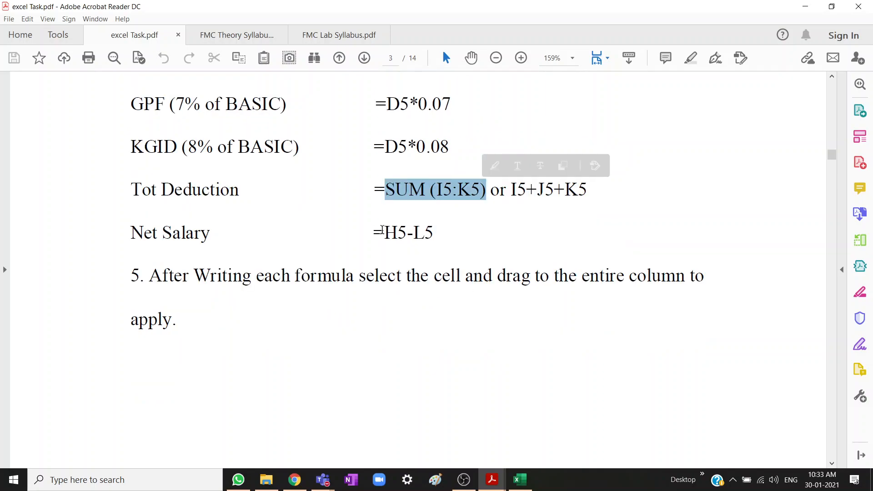
pyautogui.moveTo(385, 232); pyautogui.dragTo(425, 233)
pyautogui.scroll(-1, 241, 305)
# Go back to the start of the Exercise 12 procedure and reread steps 2 to 4, including the manually entered columns
pyautogui.scroll(6, 247, 298)
pyautogui.scroll(3, 248, 296)
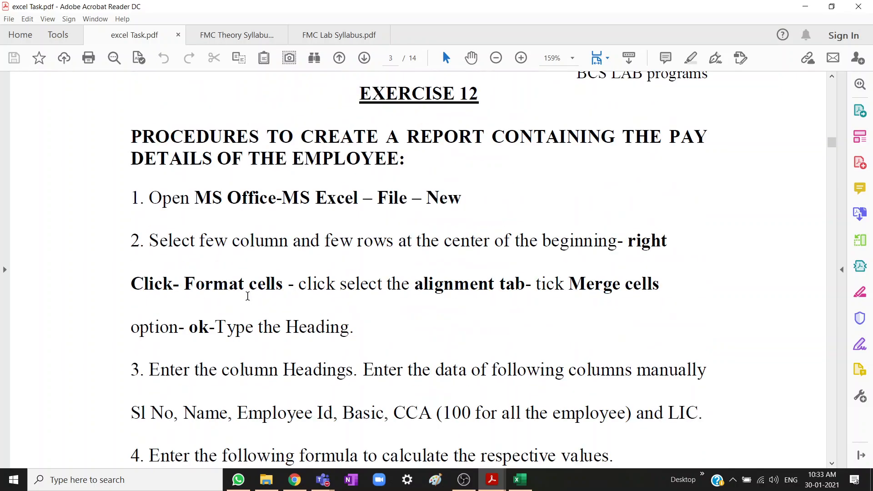
pyautogui.scroll(-2, 247, 296)
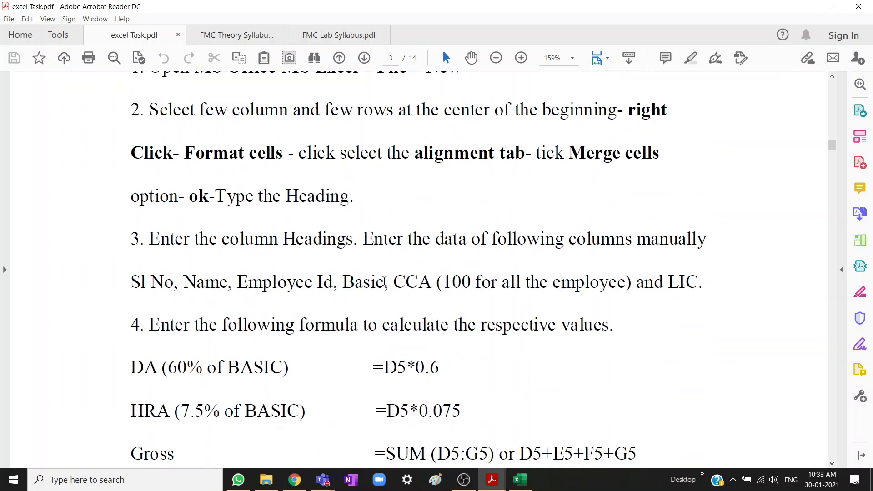
pyautogui.scroll(-2, 384, 281)
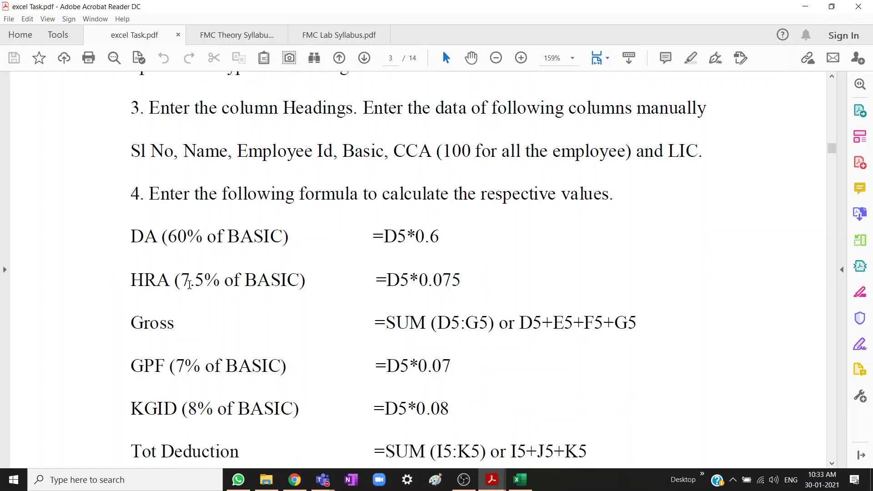
# Examine the Employee Salary Details sample table on the following page, from its heading down to the last employee row
pyautogui.scroll(-7, 289, 301)
pyautogui.scroll(-6, 290, 300)
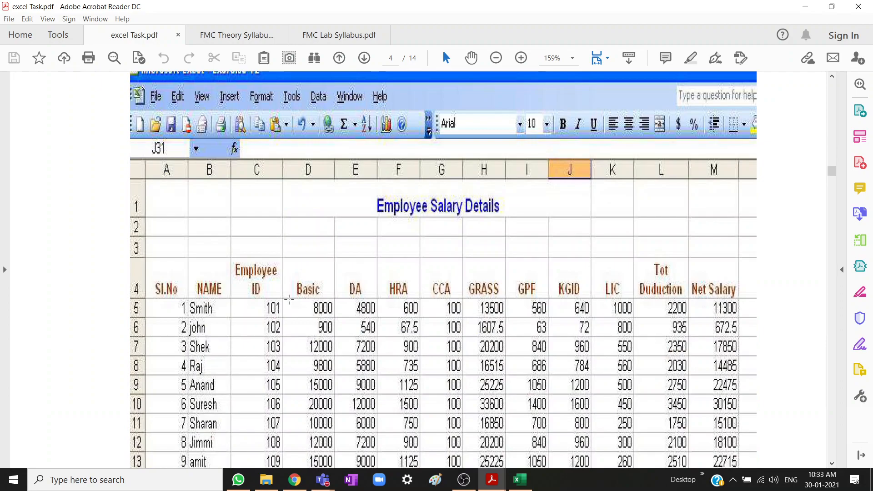
pyautogui.scroll(-2, 290, 300)
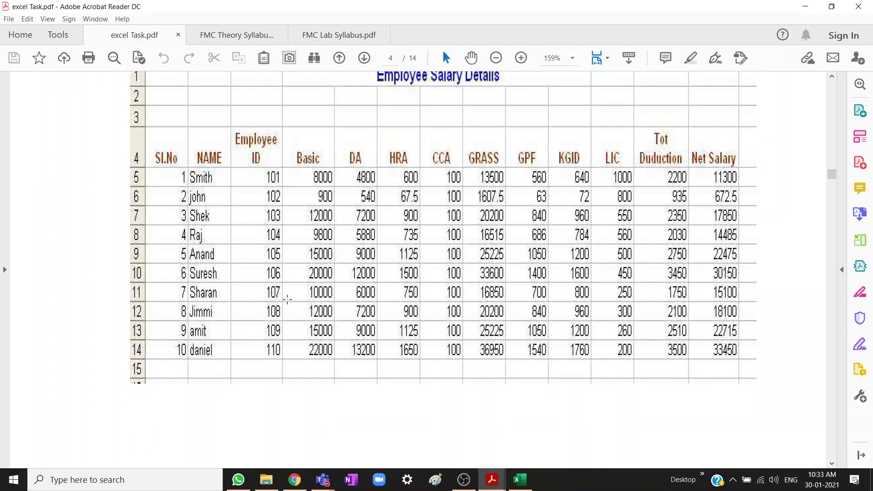
pyautogui.scroll(1, 210, 256)
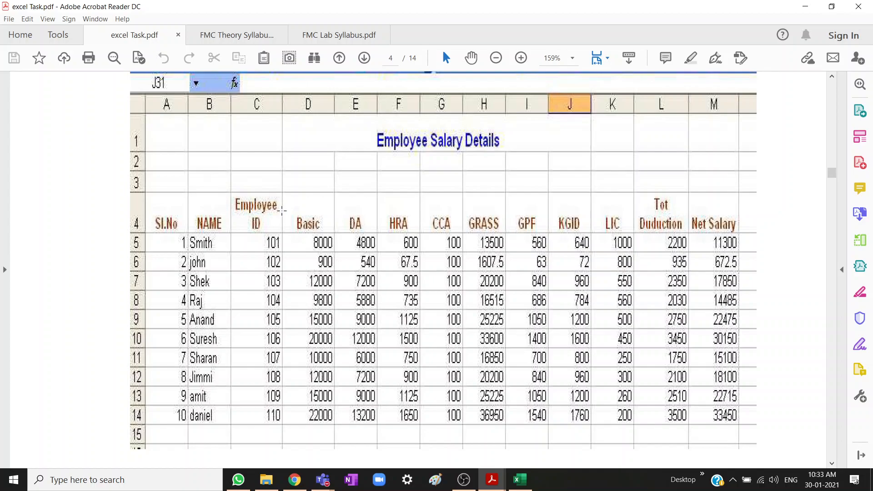
pyautogui.scroll(-1, 295, 256)
pyautogui.scroll(3, 294, 255)
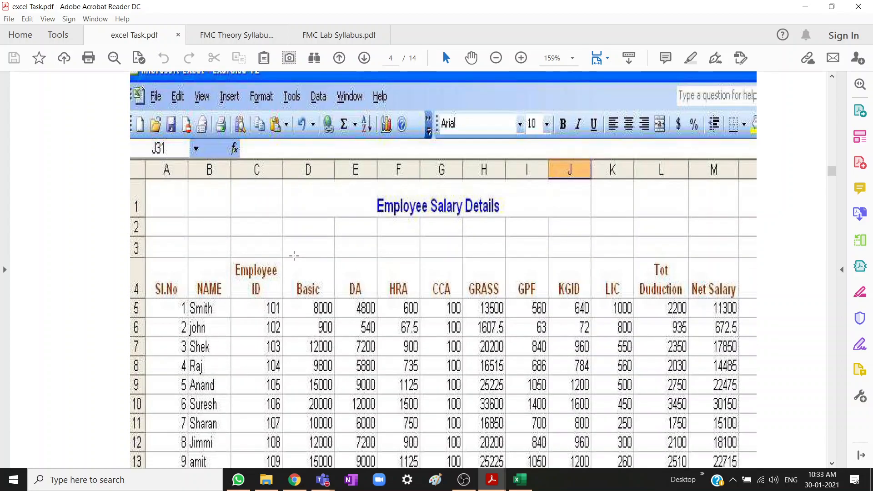
pyautogui.scroll(-1, 294, 256)
pyautogui.scroll(-1, 294, 245)
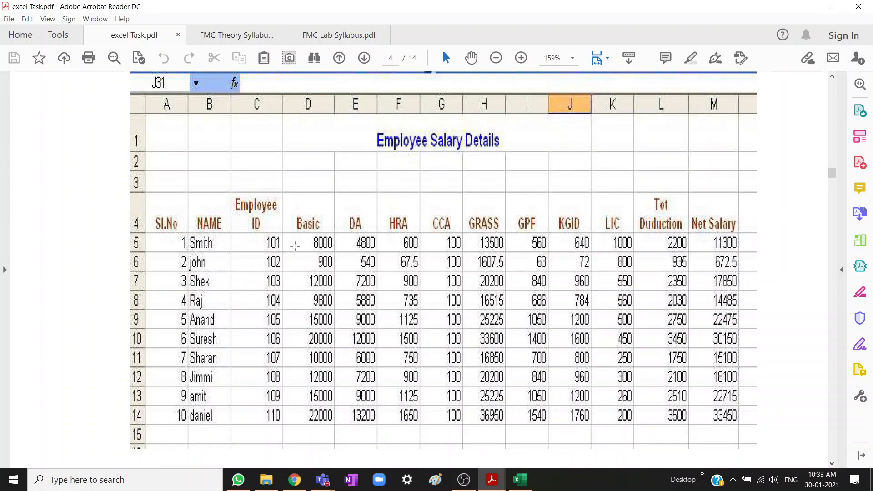
# Return to the end of the step 4 formula list and review the Net Salary formula above step 5
pyautogui.scroll(9, 296, 246)
pyautogui.scroll(3, 296, 246)
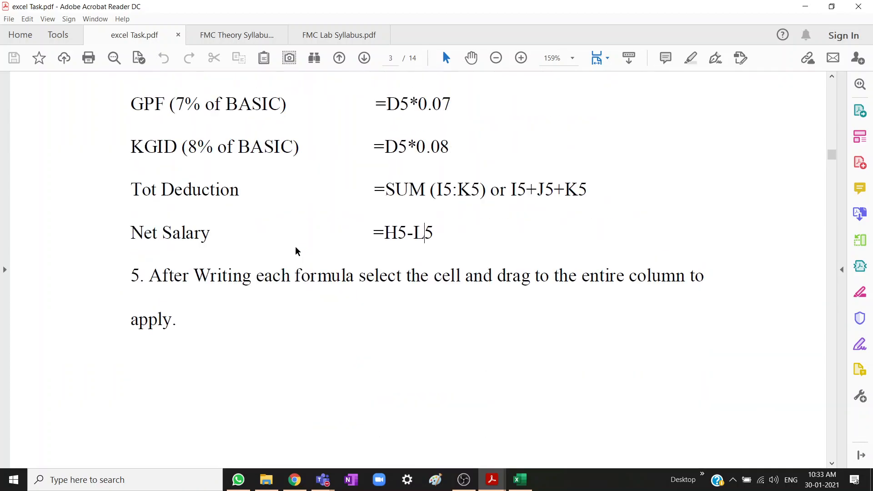
pyautogui.scroll(1, 296, 246)
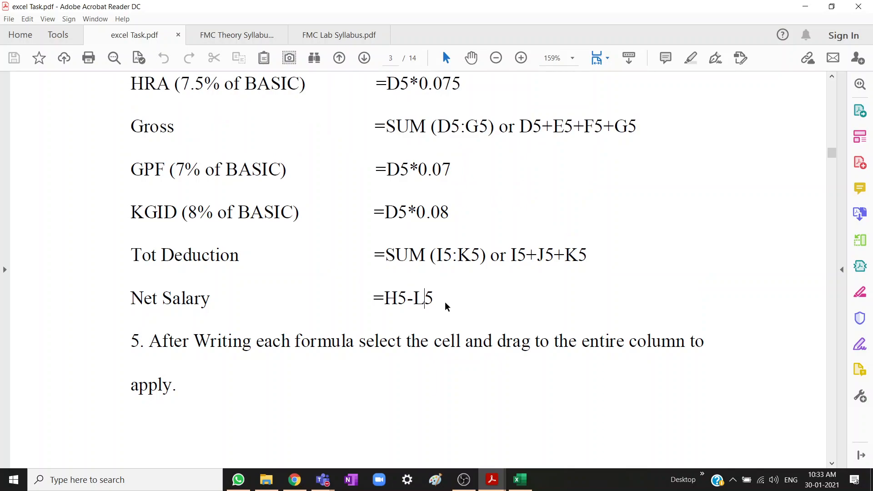